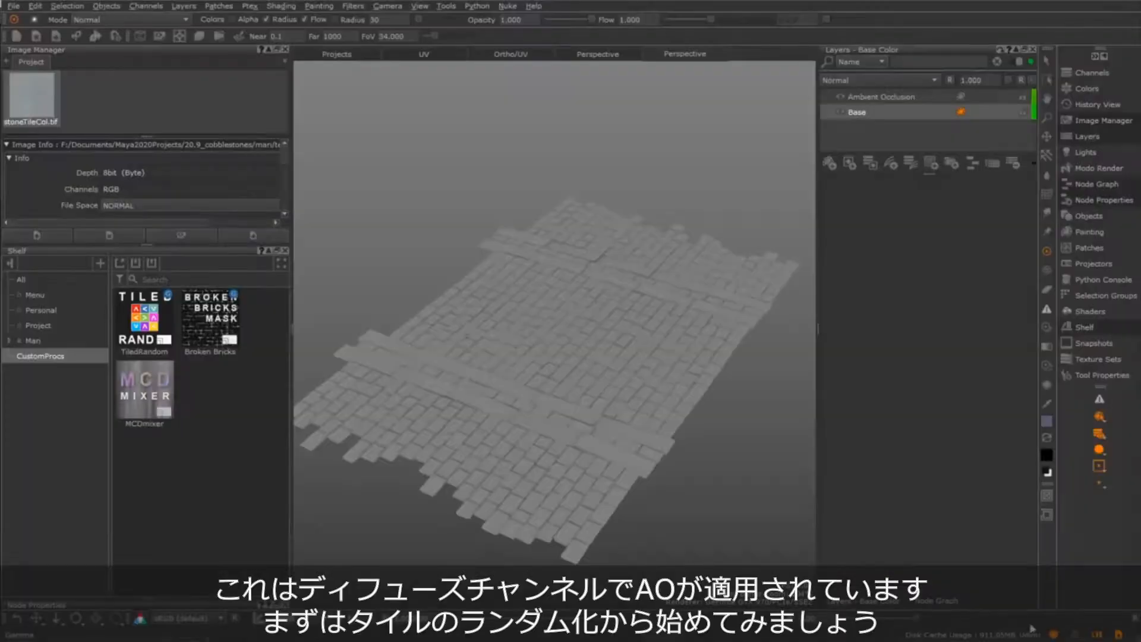
# Examine the cobblestone model with the Ambient Occlusion and Base layers of the Base Color channel, including its wireframe
pyautogui.keyDown('alt'); pyautogui.moveTo(669, 500); pyautogui.dragTo(692, 485); pyautogui.keyUp('alt')
pyautogui.click(876, 99)
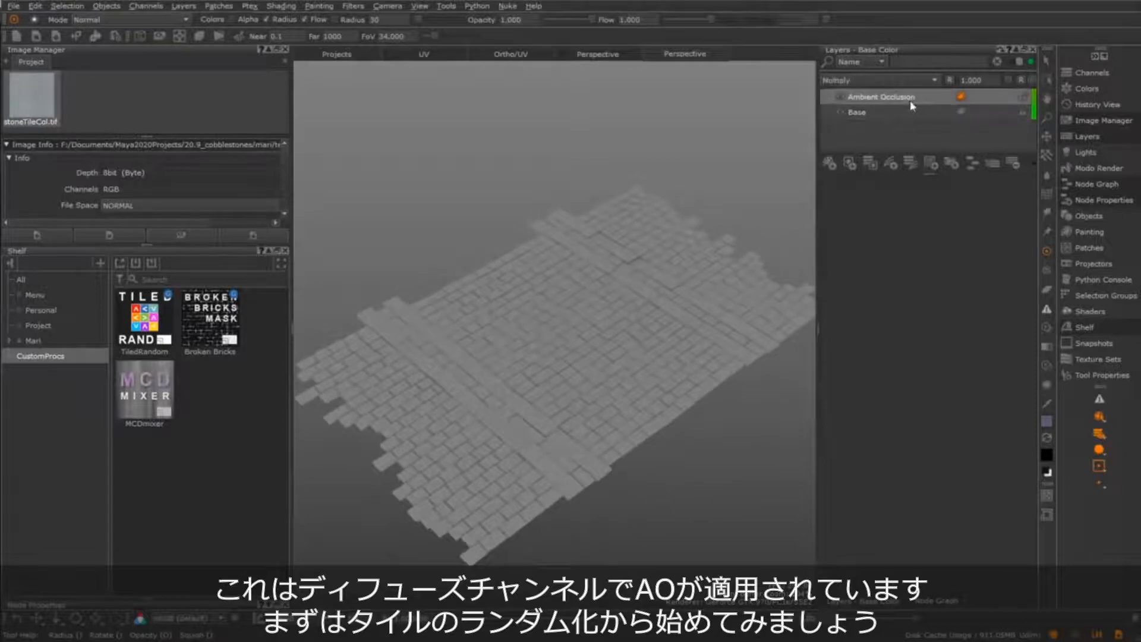
pyautogui.click(870, 113)
pyautogui.keyDown('alt'); pyautogui.moveTo(659, 351); pyautogui.dragTo(713, 387); pyautogui.keyUp('alt')
pyautogui.press('w')
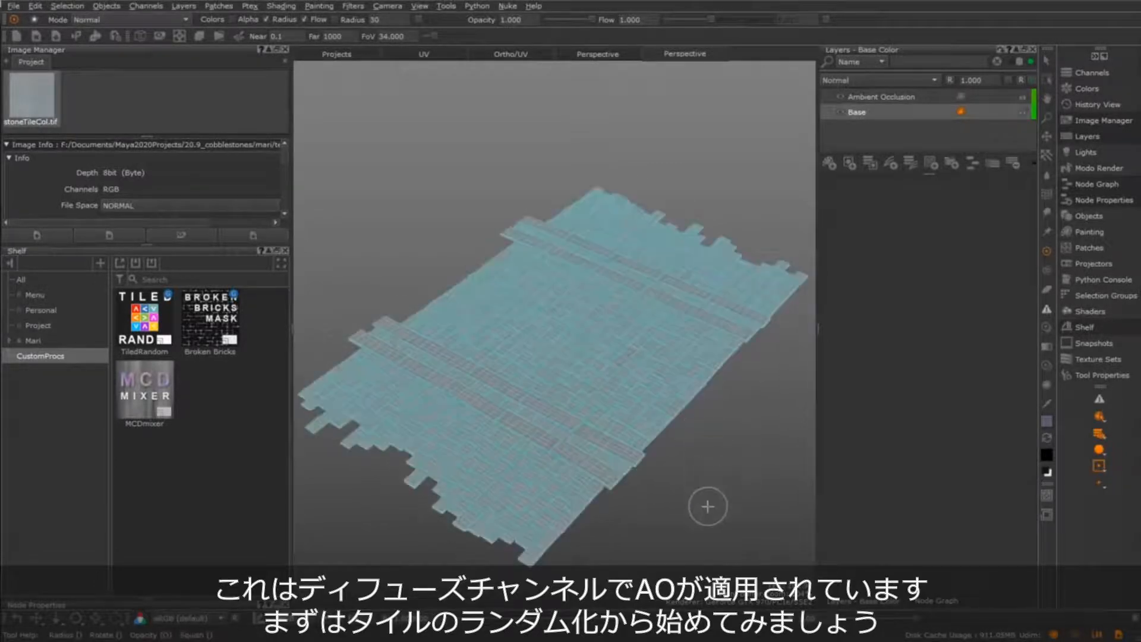
pyautogui.press('w')
pyautogui.keyDown('alt'); pyautogui.moveTo(672, 510); pyautogui.dragTo(653, 505, button='right'); pyautogui.keyUp('alt')
pyautogui.keyDown('alt'); pyautogui.moveTo(652, 505); pyautogui.dragTo(672, 453, button='middle'); pyautogui.keyUp('alt')
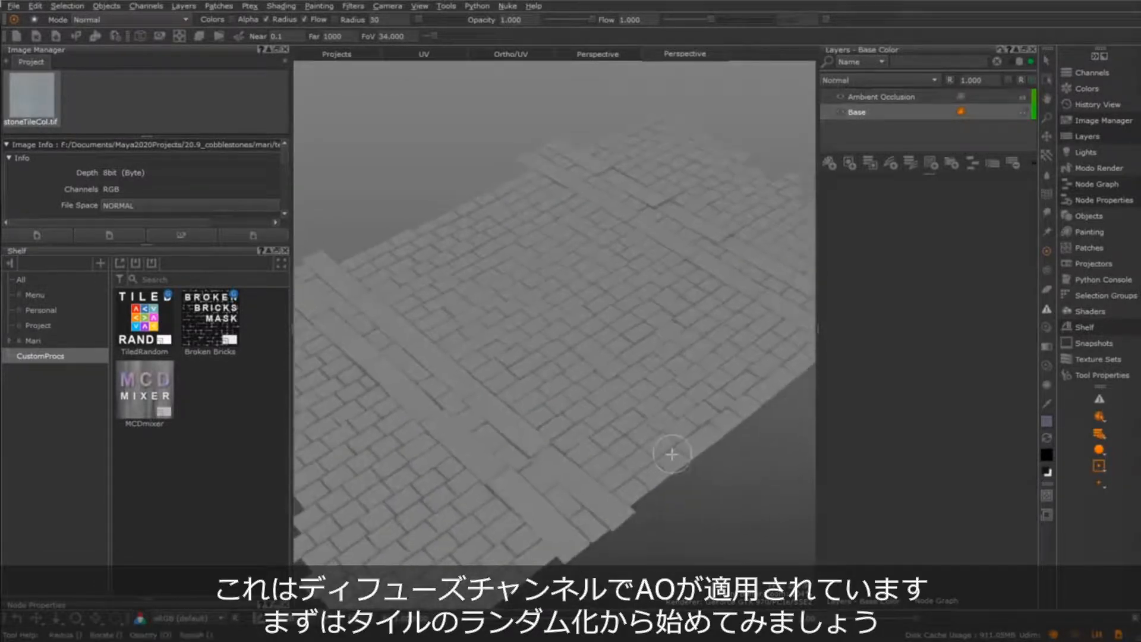
pyautogui.moveTo(672, 453)
pyautogui.keyDown('alt'); pyautogui.mouseDown()
pyautogui.moveTo(680, 438)
pyautogui.moveTo(688, 464)
pyautogui.mouseUp(); pyautogui.keyUp('alt')
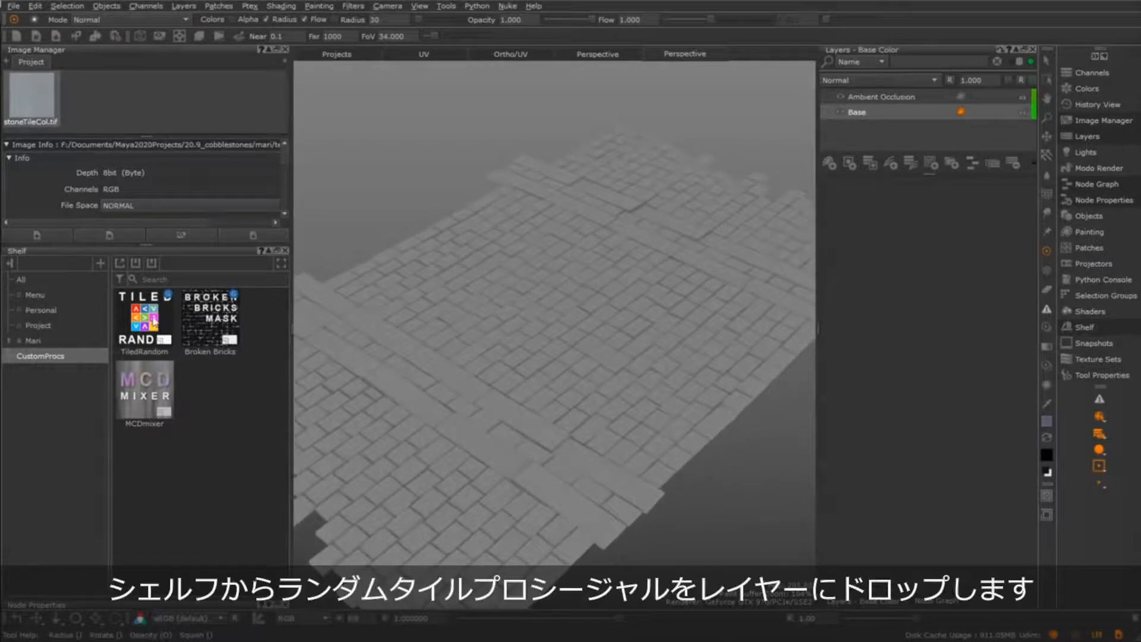
# Add the TiledRandom custom procedural as a layer between Base and Ambient Occlusion and check which geo-channel it is missing
pyautogui.moveTo(153, 322)
pyautogui.moveTo(153, 321); pyautogui.dragTo(915, 110)
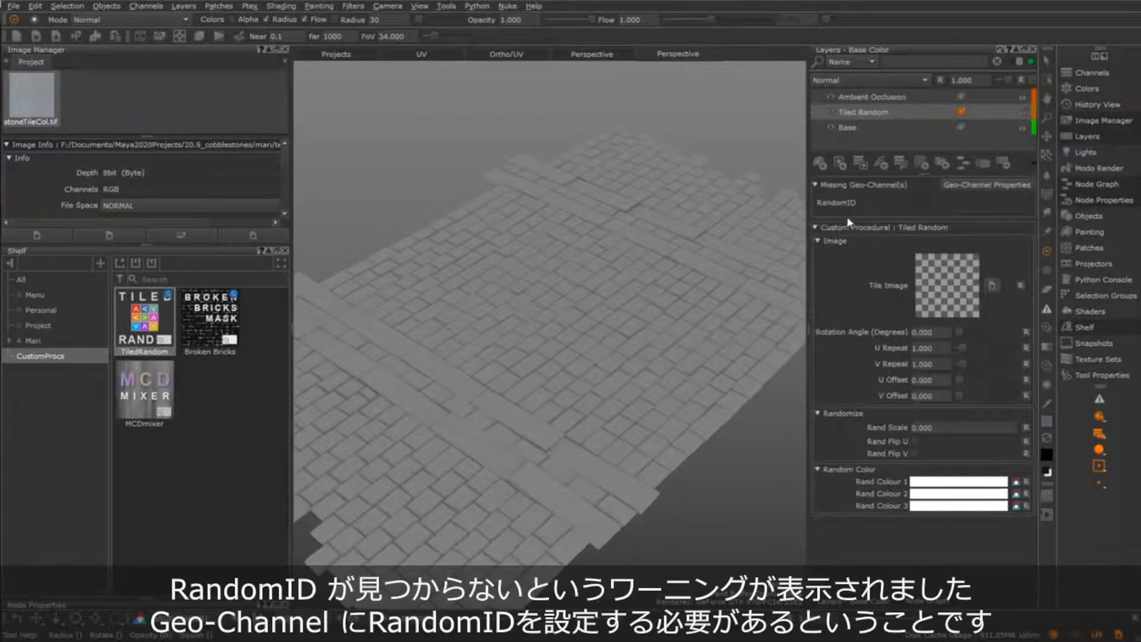
pyautogui.moveTo(857, 203); pyautogui.dragTo(815, 202)
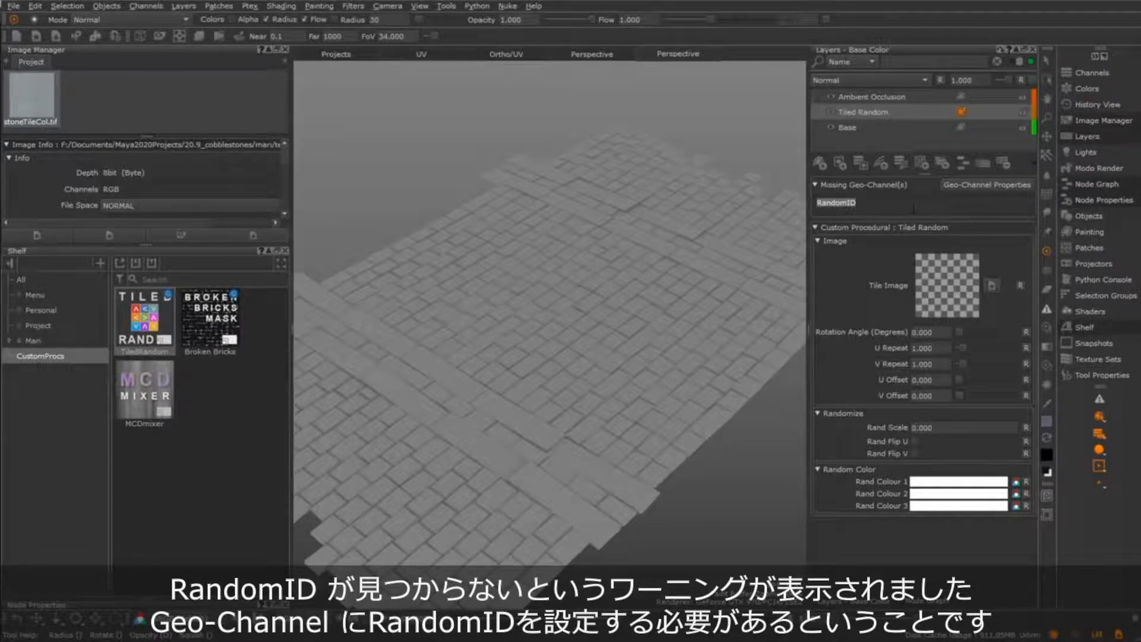
# Export the RandomID channel flattened to a geo-channel
pyautogui.click(1093, 72)
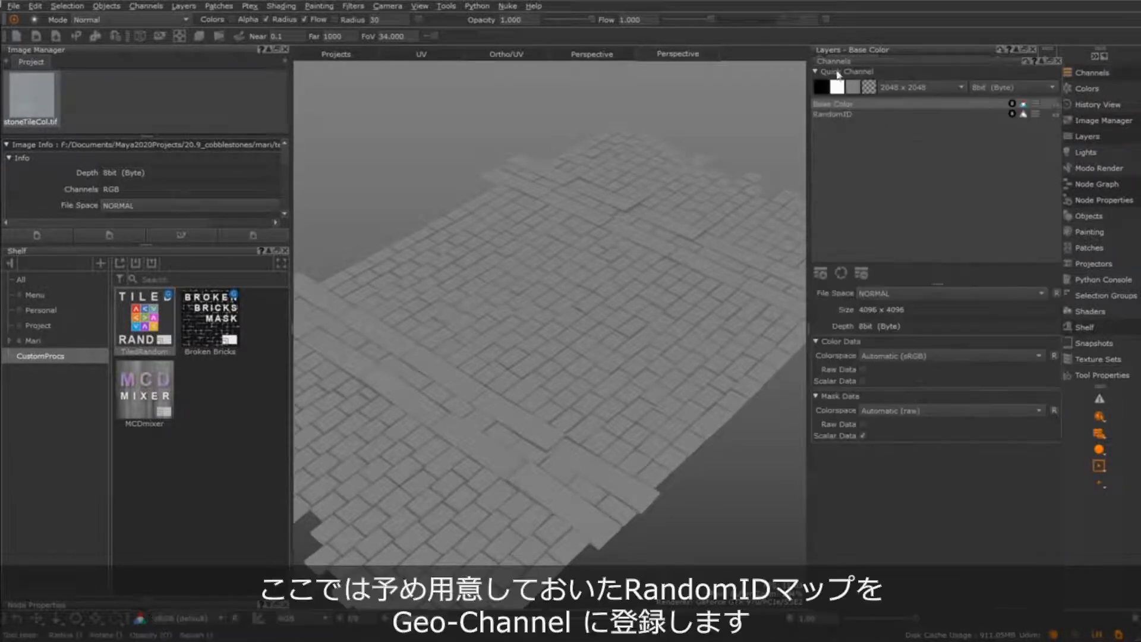
pyautogui.click(838, 114)
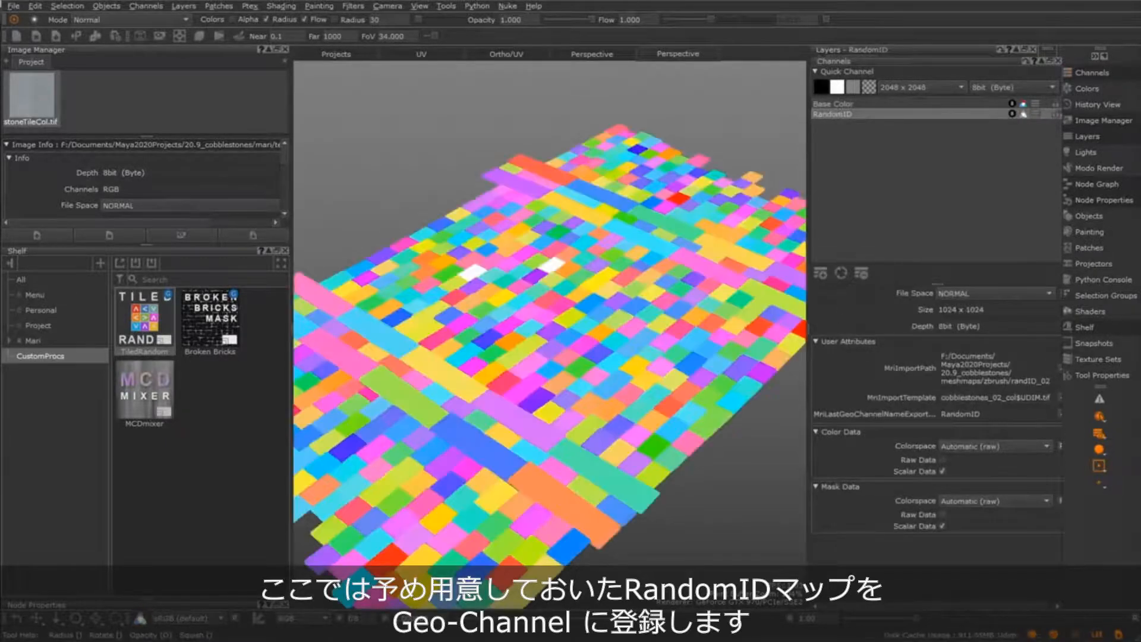
pyautogui.keyDown('alt'); pyautogui.moveTo(595, 381); pyautogui.dragTo(627, 389); pyautogui.keyUp('alt')
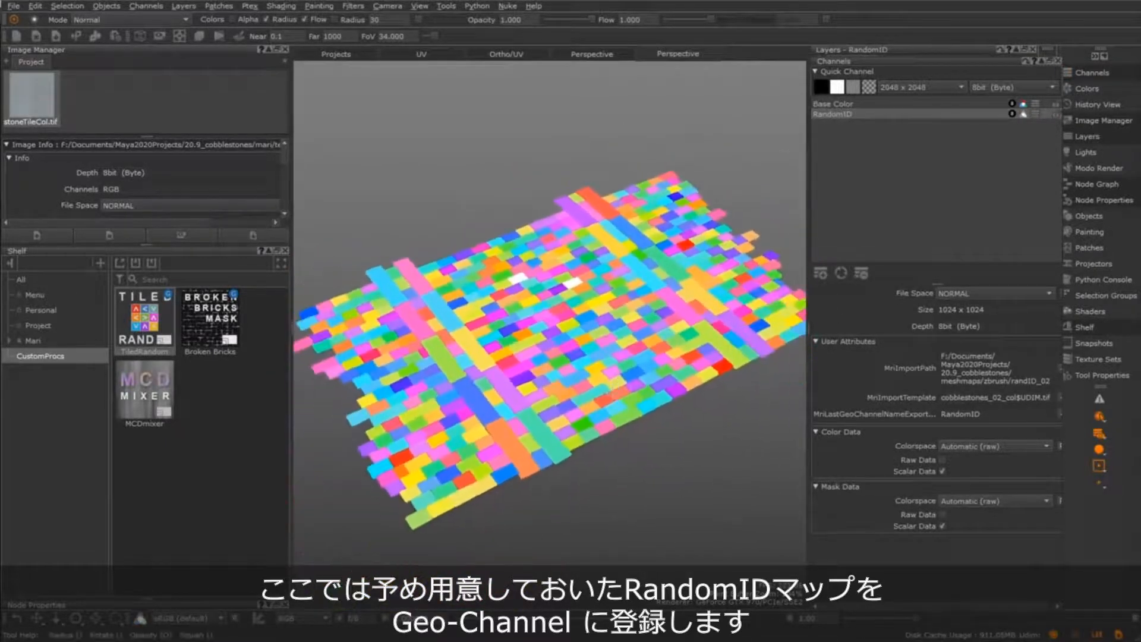
pyautogui.rightClick(816, 117)
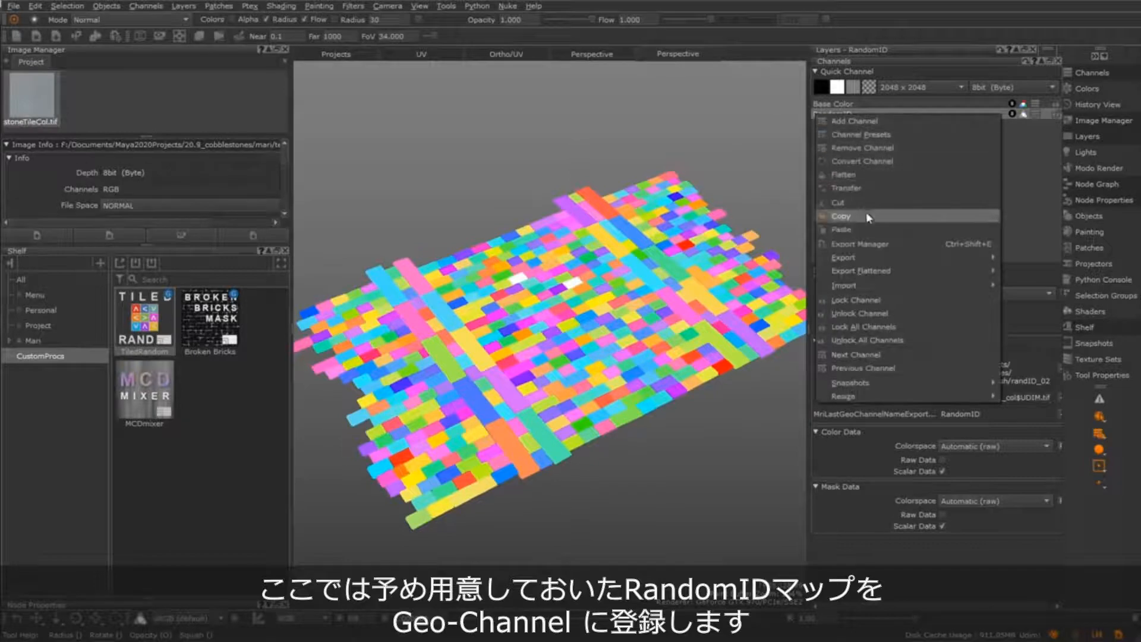
pyautogui.moveTo(987, 259)
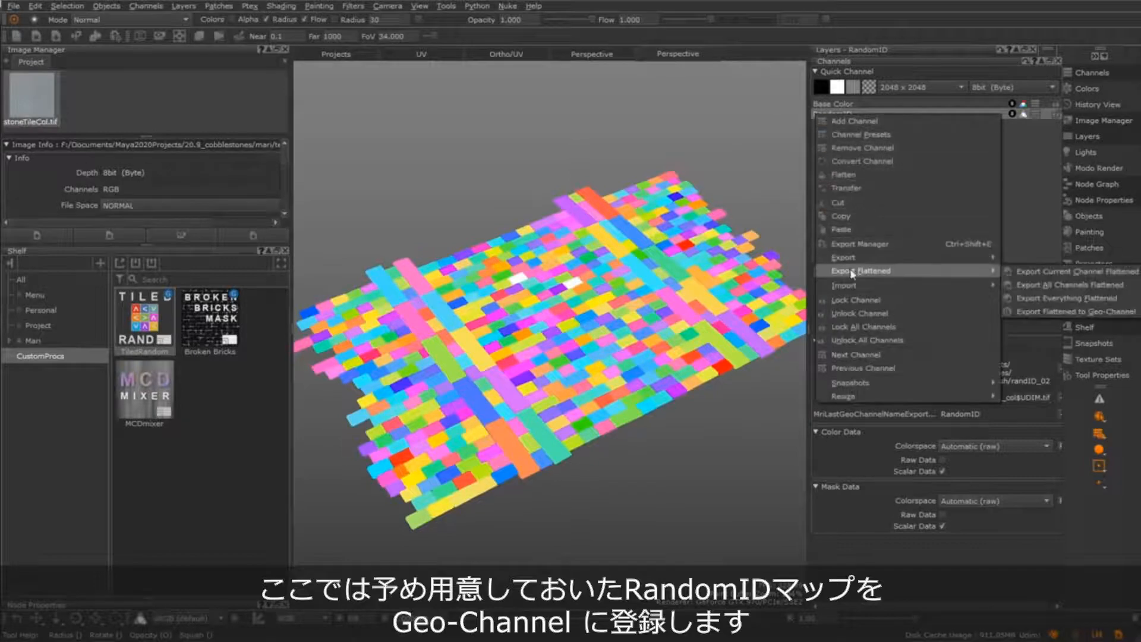
pyautogui.click(1012, 311)
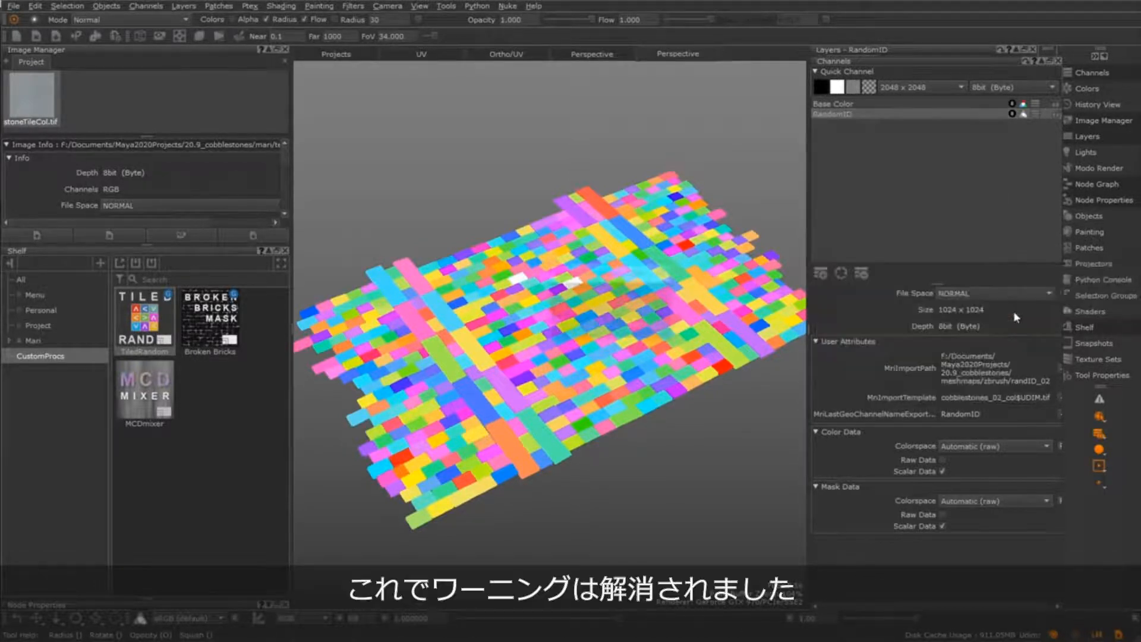
pyautogui.click(589, 326)
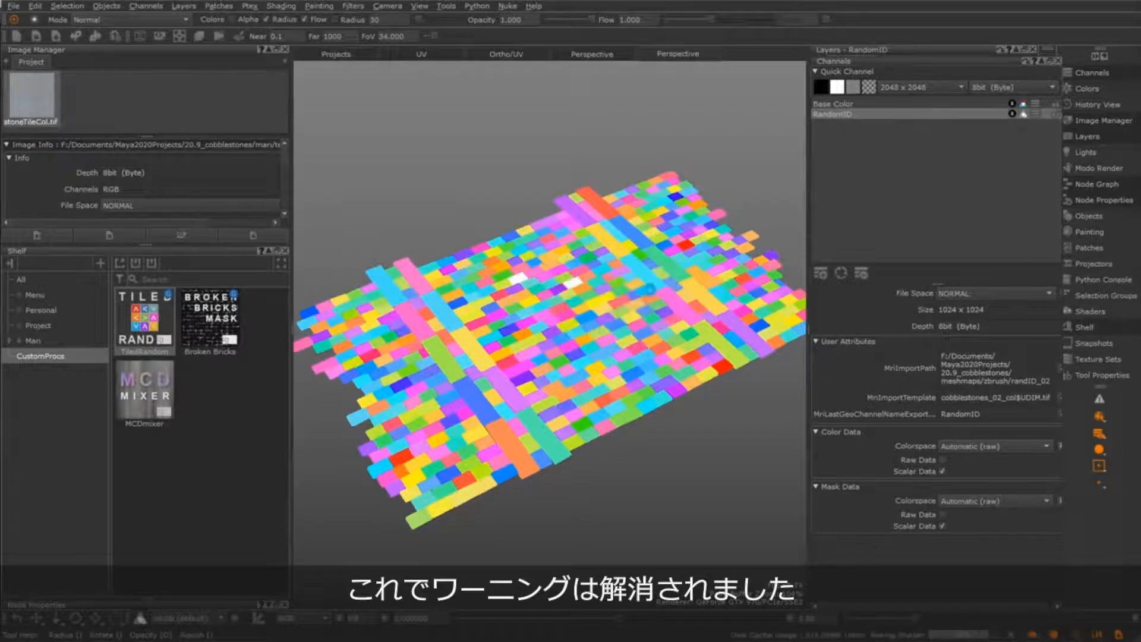
# Return to the Base Color layers and assign stoneTileCol.tif as the Tile Image of the Tiled Random procedural
pyautogui.click(1092, 137)
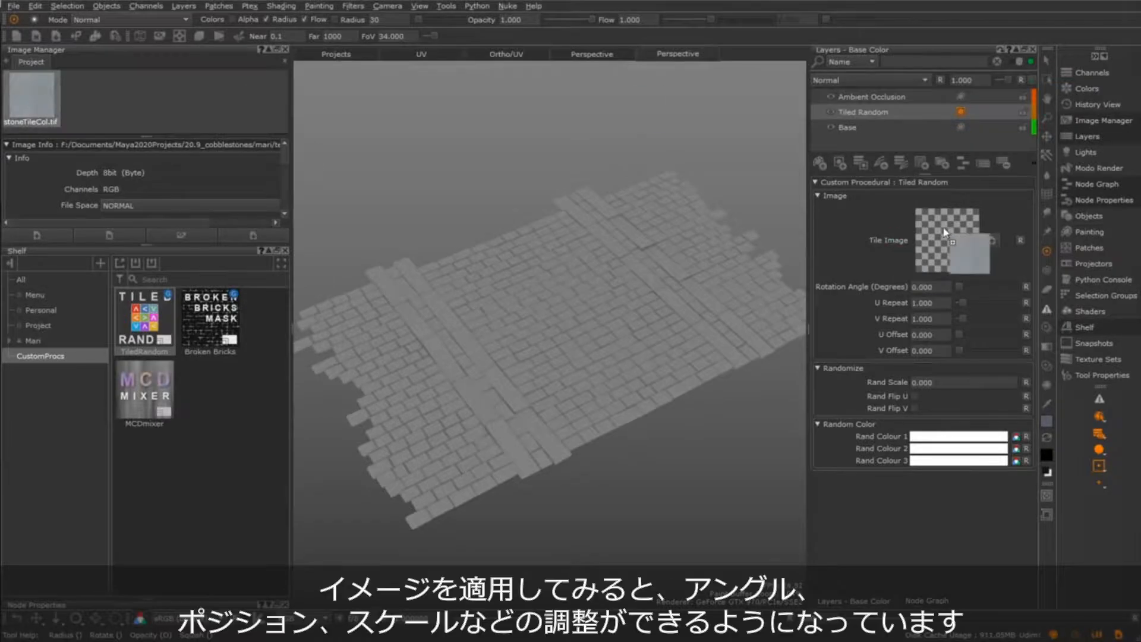
pyautogui.scroll(5, 586, 400)
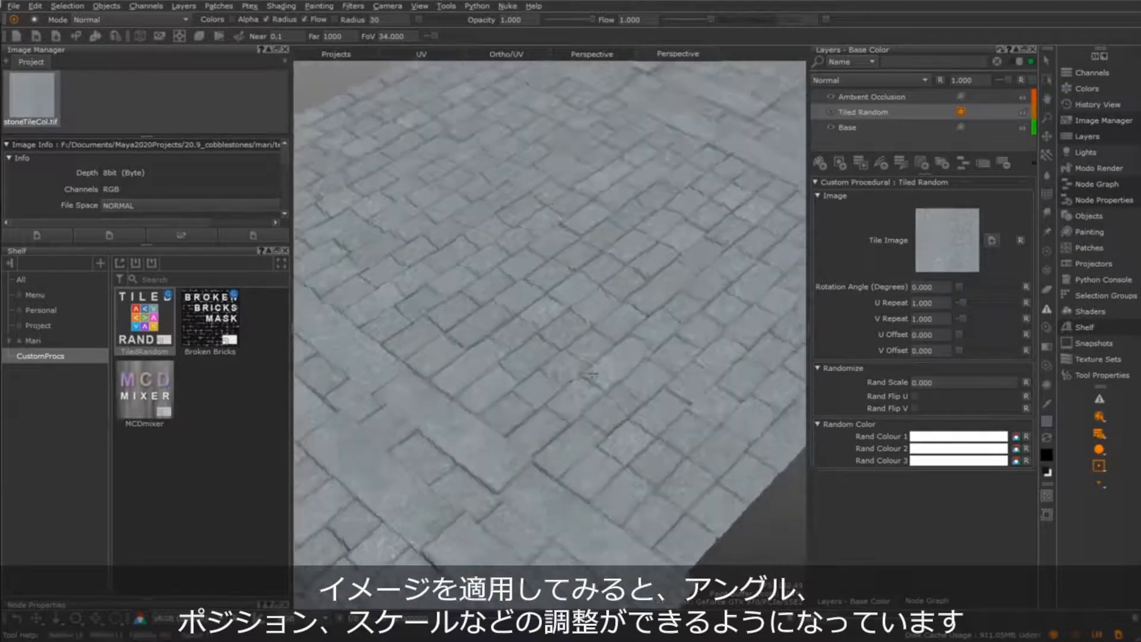
# Inspect the tiled image in the UV view with Ambient Occlusion temporarily hidden, reviewing the rotation, repeat and offset settings
pyautogui.press('F12')
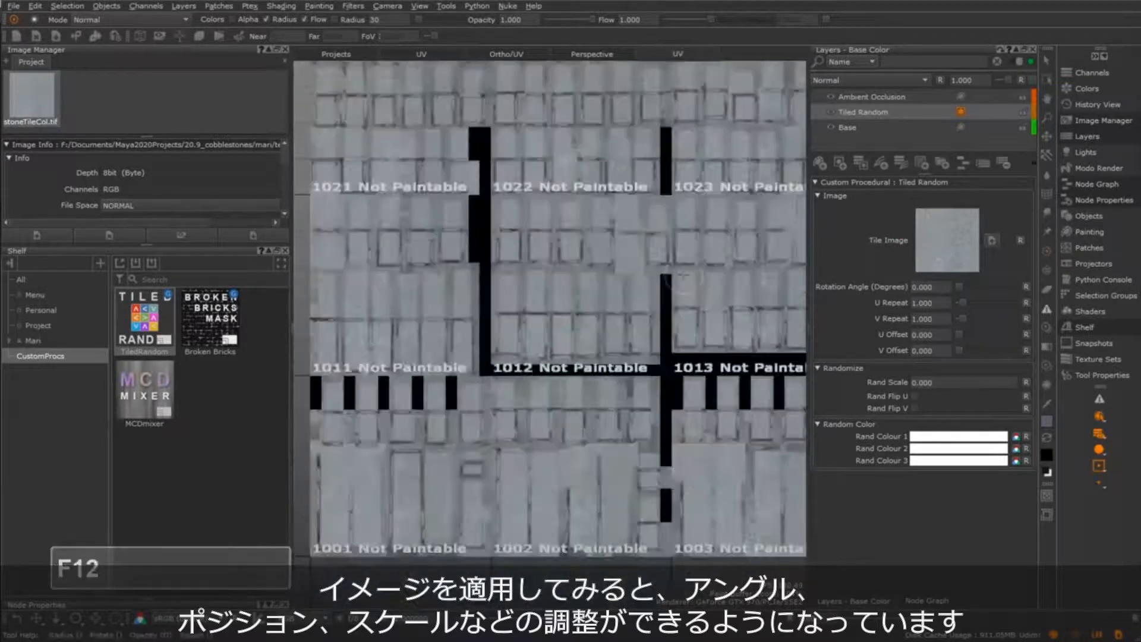
pyautogui.keyDown('alt'); pyautogui.moveTo(639, 313); pyautogui.dragTo(634, 339, button='middle'); pyautogui.keyUp('alt')
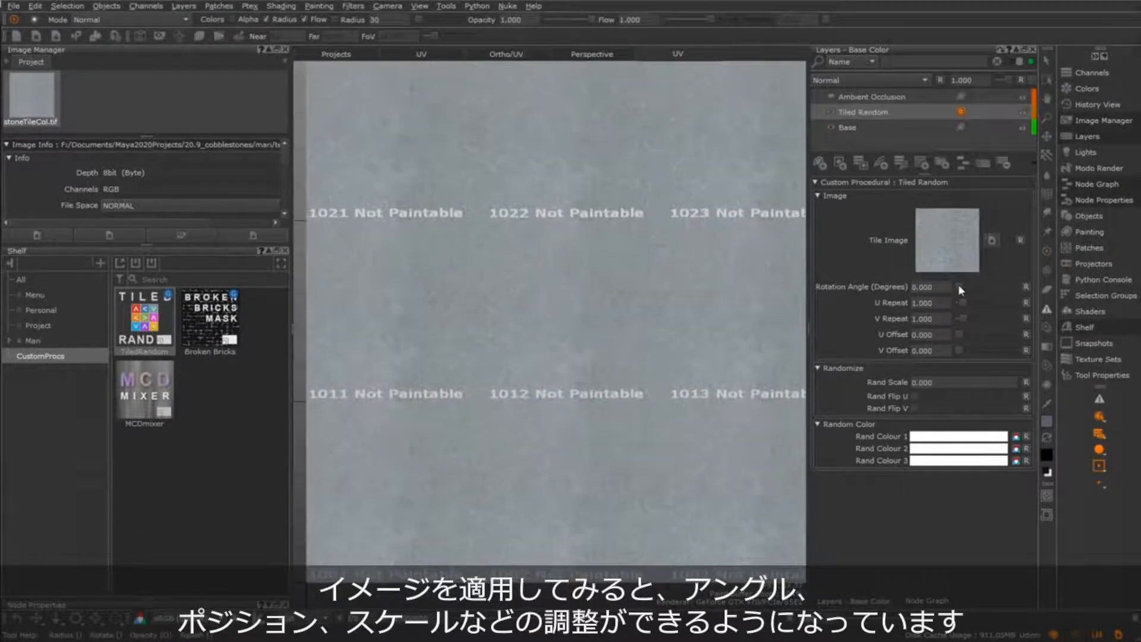
pyautogui.moveTo(959, 286); pyautogui.dragTo(960, 351)
pyautogui.click(831, 96)
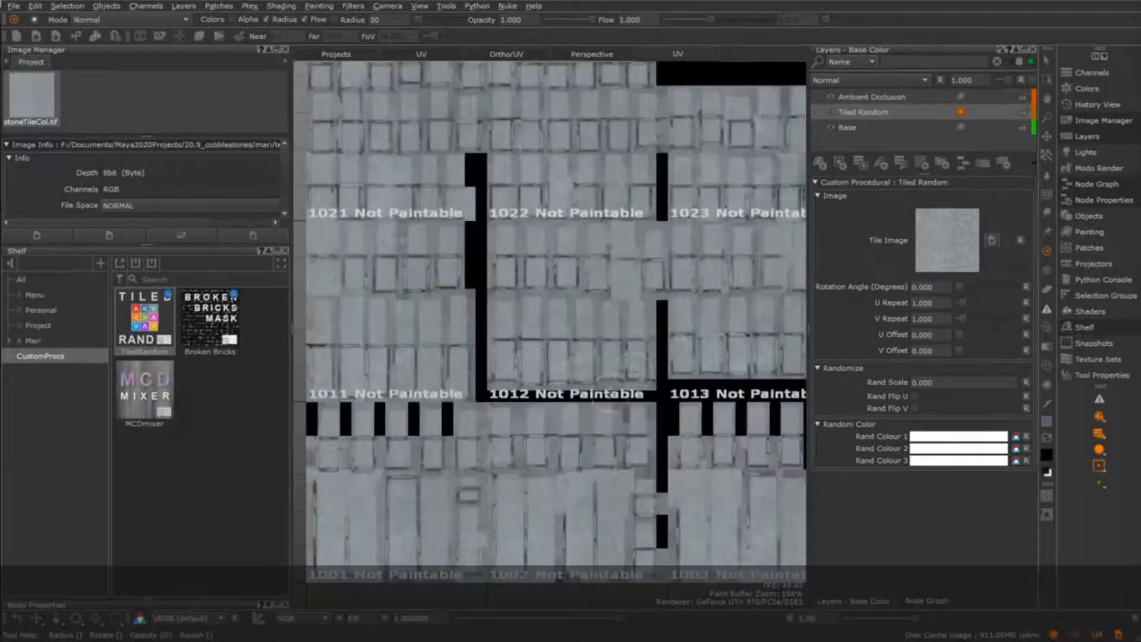
# In the perspective view, set the Tiled Random layer's Rand Scale to 0.410 and enable Rand Flip U
pyautogui.press('F11')
pyautogui.keyDown('alt'); pyautogui.moveTo(661, 350); pyautogui.dragTo(705, 362, button='right'); pyautogui.keyUp('alt')
pyautogui.keyDown('alt'); pyautogui.moveTo(705, 363); pyautogui.dragTo(639, 392, button='middle'); pyautogui.keyUp('alt')
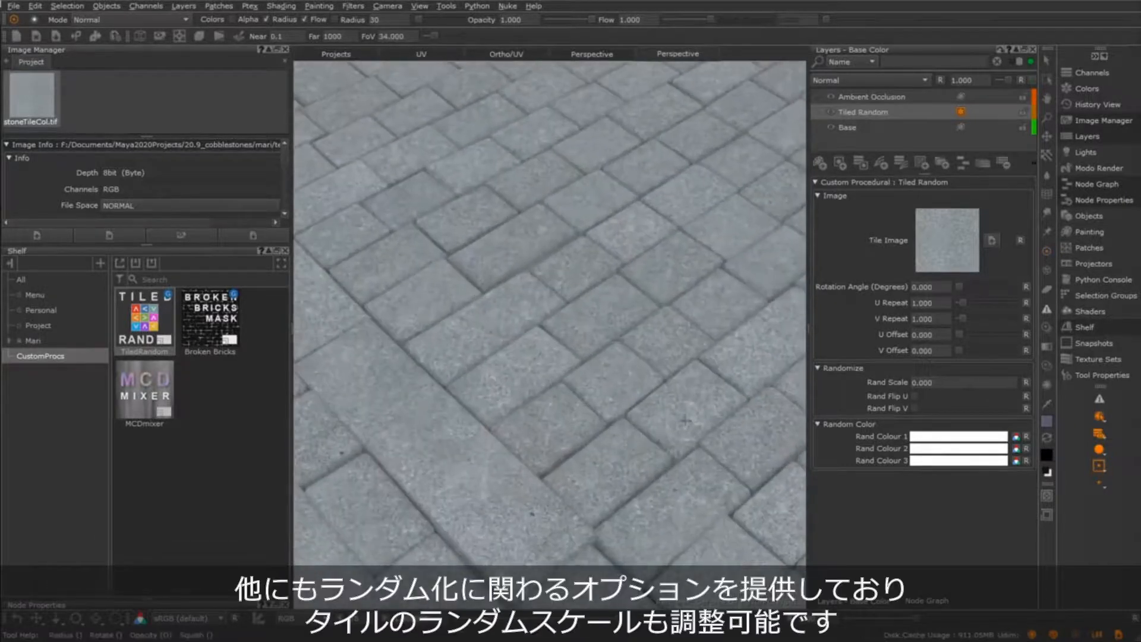
pyautogui.keyDown('alt'); pyautogui.moveTo(639, 393); pyautogui.dragTo(648, 434, button='right'); pyautogui.keyUp('alt')
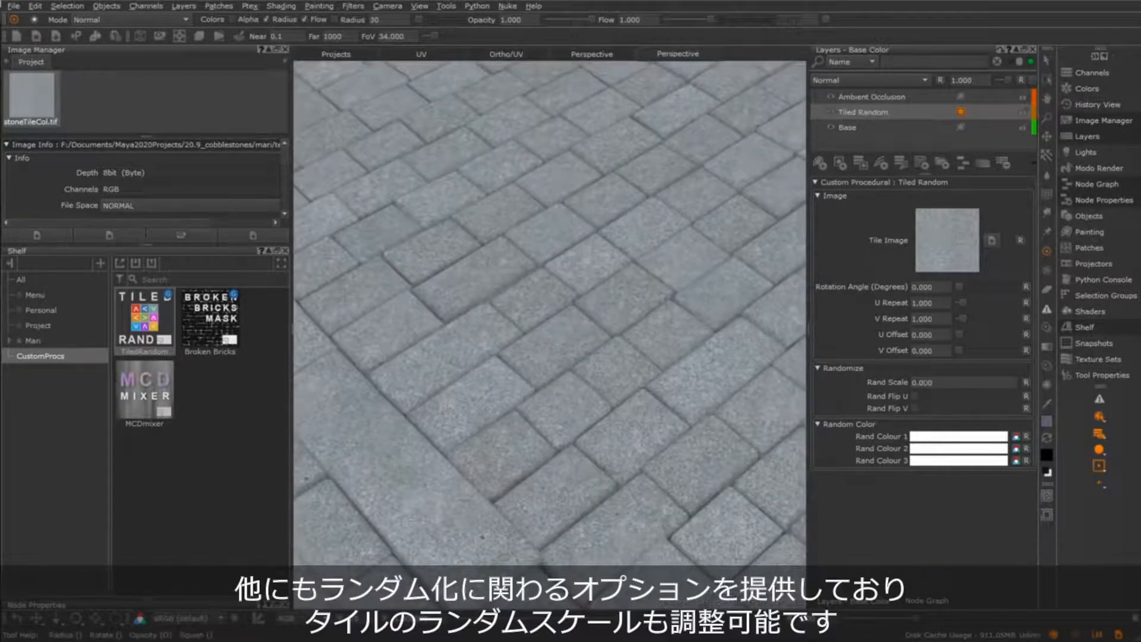
pyautogui.moveTo(926, 369); pyautogui.dragTo(940, 238)
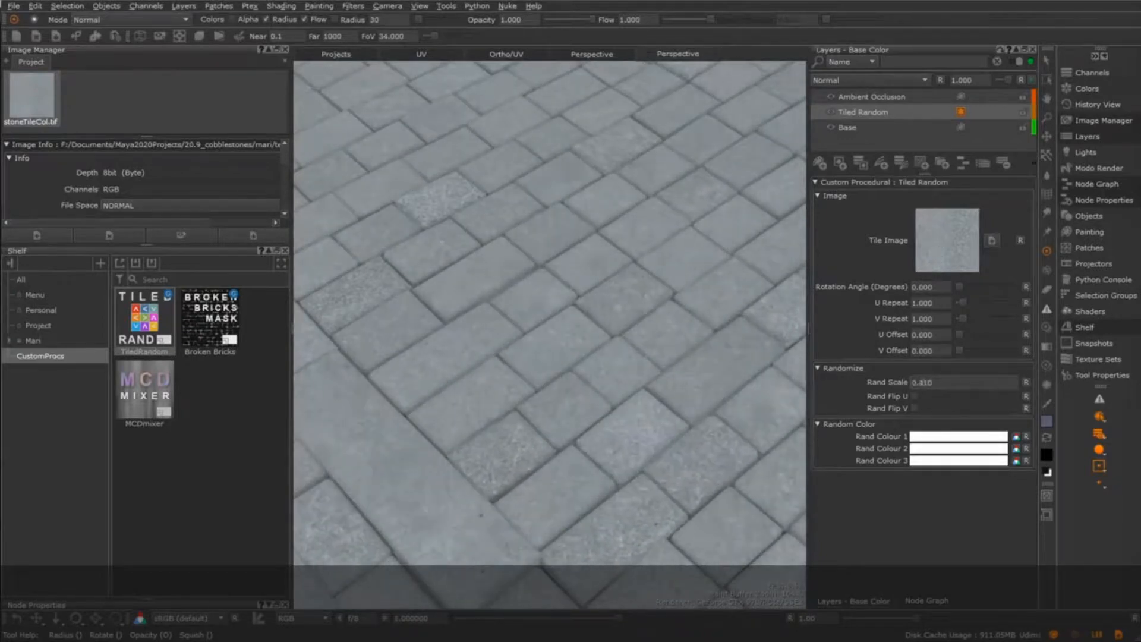
pyautogui.click(914, 395)
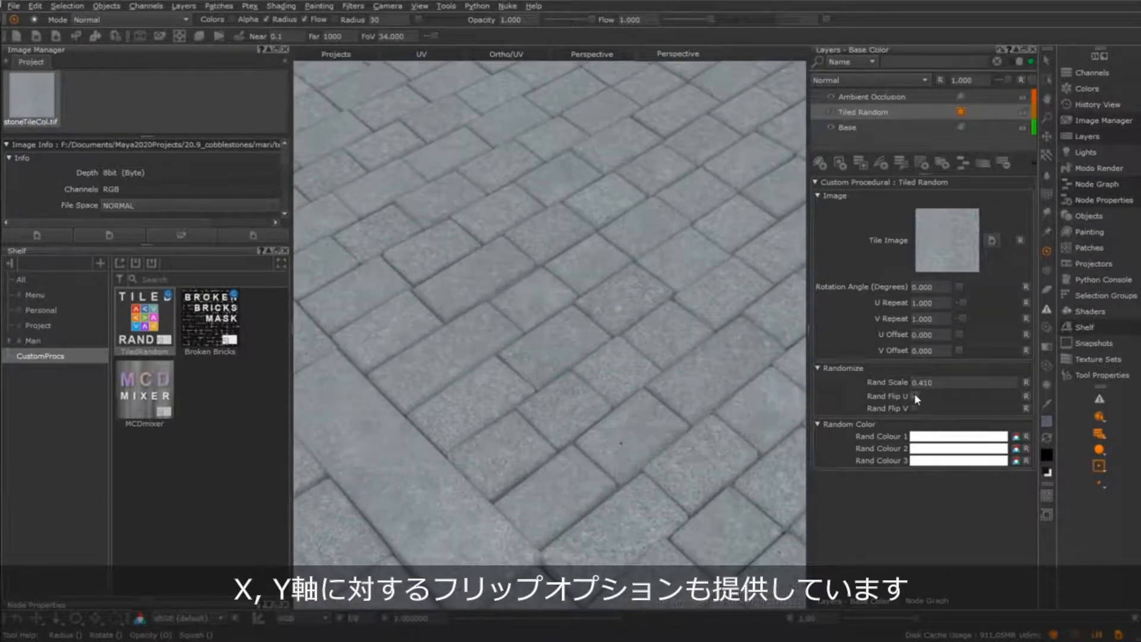
pyautogui.click(915, 409)
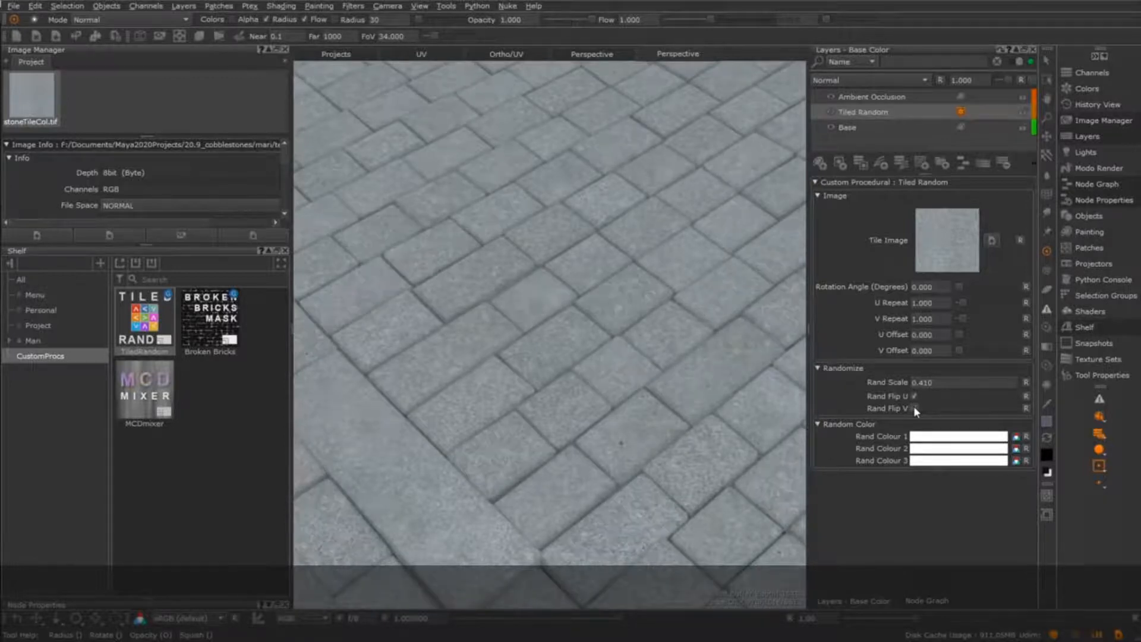
# Assign the project shelf colours Color, Color_1 and Color_3 to Rand Colour 1, 2 and 3, and check the tile variation
pyautogui.keyDown('alt'); pyautogui.moveTo(671, 356); pyautogui.dragTo(580, 366, button='right'); pyautogui.keyUp('alt')
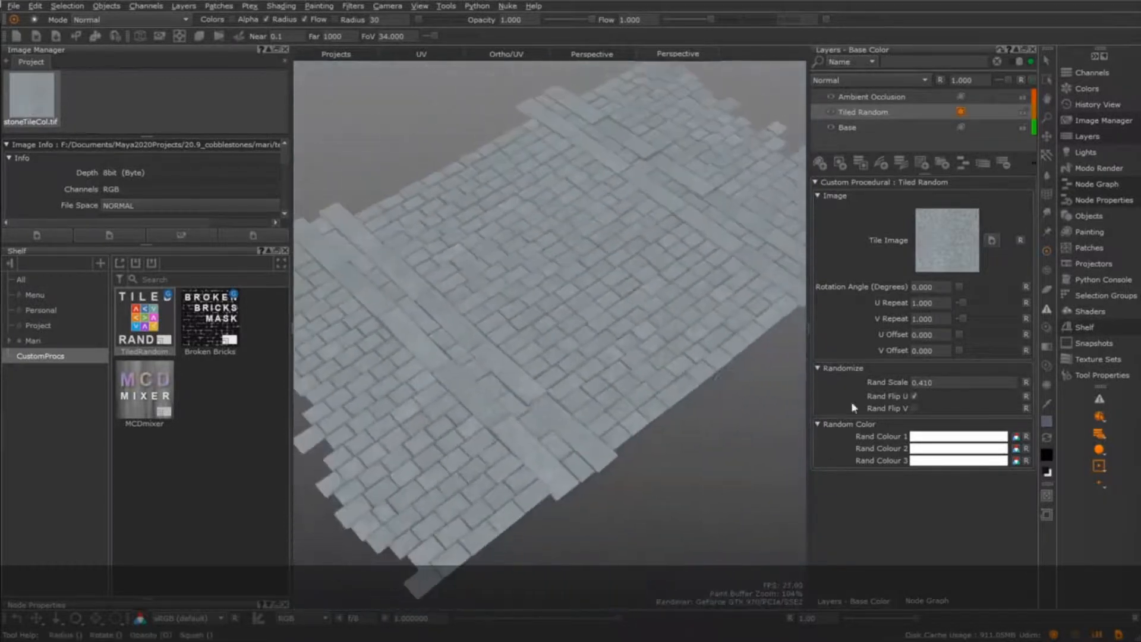
pyautogui.keyDown('alt'); pyautogui.moveTo(672, 397); pyautogui.dragTo(660, 421); pyautogui.keyUp('alt')
pyautogui.click(40, 327)
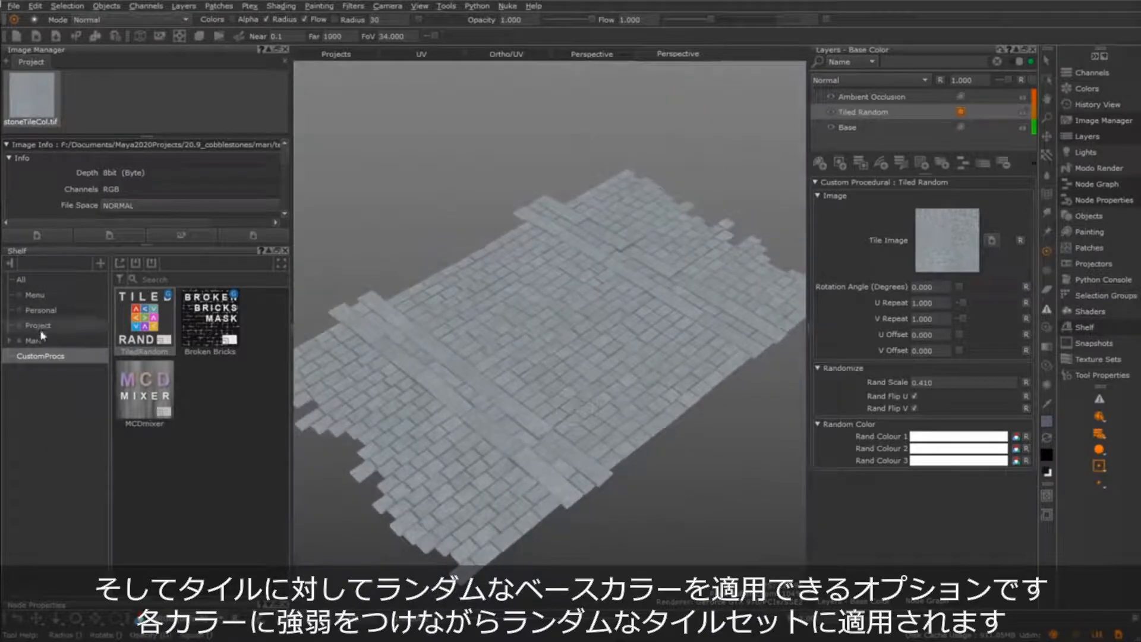
pyautogui.moveTo(216, 404); pyautogui.dragTo(963, 437)
pyautogui.moveTo(144, 389); pyautogui.dragTo(932, 449)
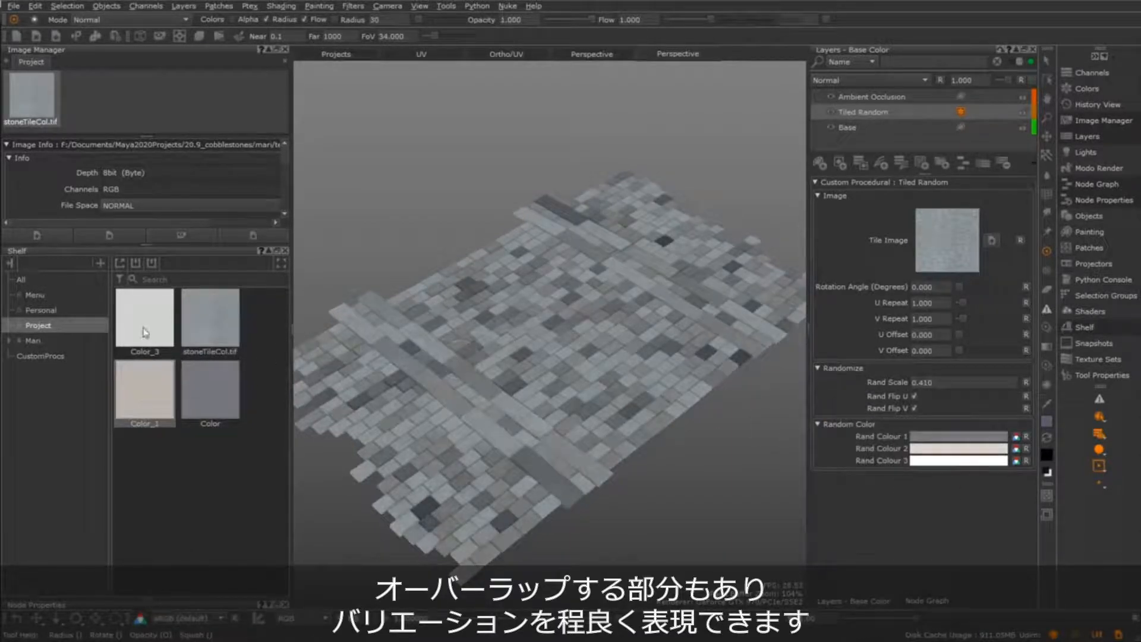
pyautogui.moveTo(145, 318); pyautogui.dragTo(942, 463)
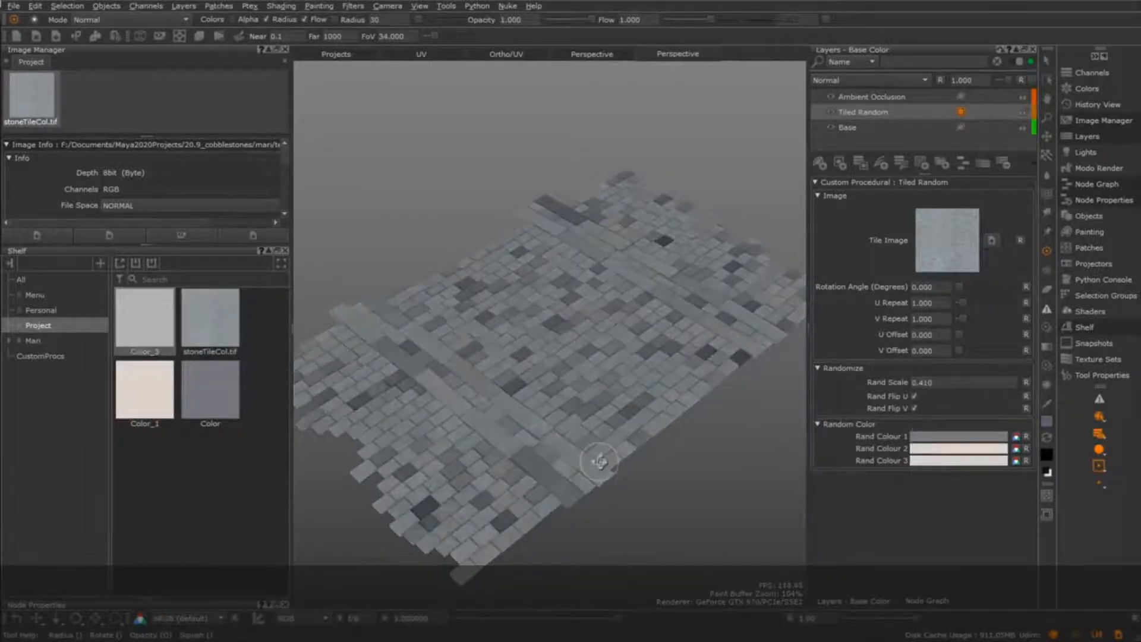
pyautogui.moveTo(602, 462)
pyautogui.keyDown('alt'); pyautogui.mouseDown()
pyautogui.moveTo(642, 469)
pyautogui.moveTo(553, 453)
pyautogui.mouseUp(); pyautogui.keyUp('alt')
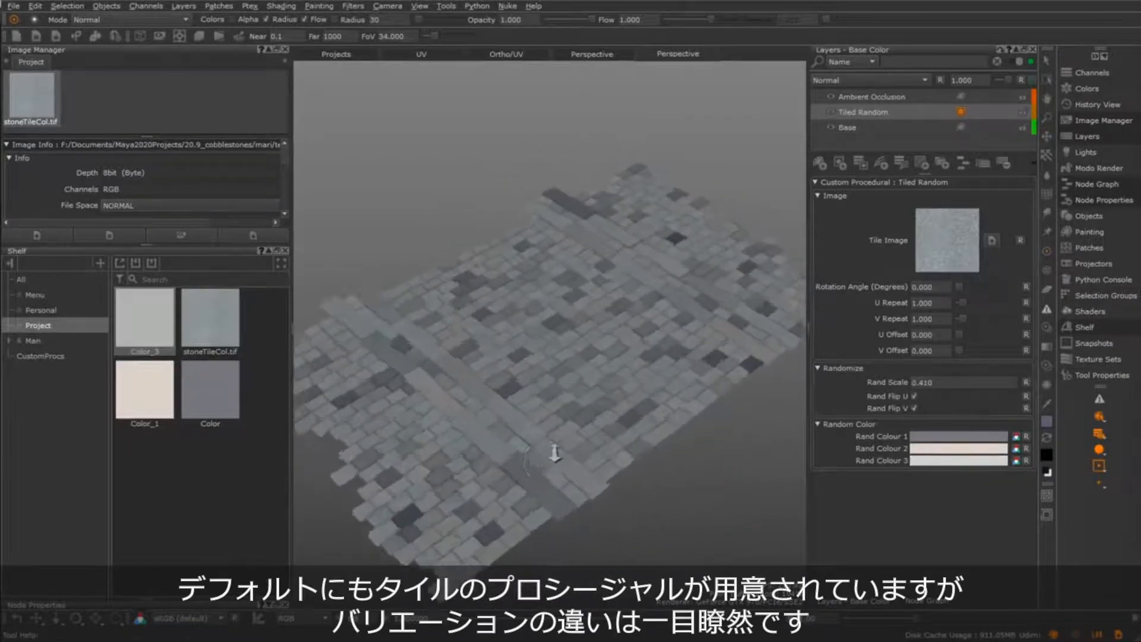
pyautogui.keyDown('alt'); pyautogui.moveTo(554, 453); pyautogui.dragTo(637, 451, button='right'); pyautogui.keyUp('alt')
pyautogui.keyDown('alt'); pyautogui.moveTo(638, 451); pyautogui.dragTo(625, 382); pyautogui.keyUp('alt')
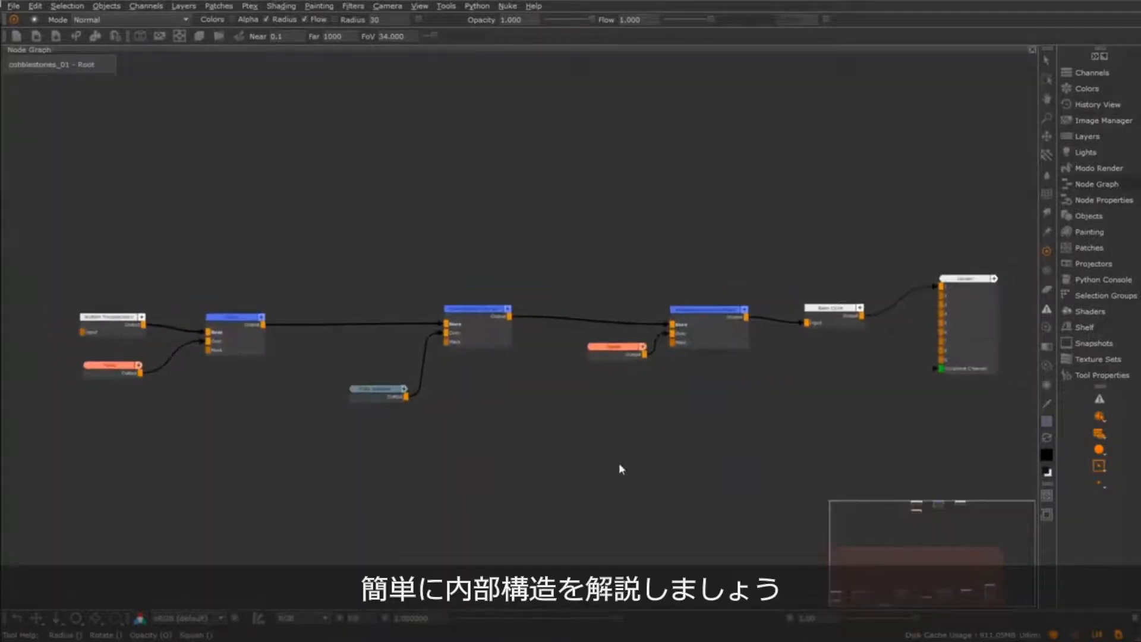
# Select the Tiled Random node in the node graph and enter its internal network
pyautogui.moveTo(518, 516); pyautogui.dragTo(599, 515, button='middle')
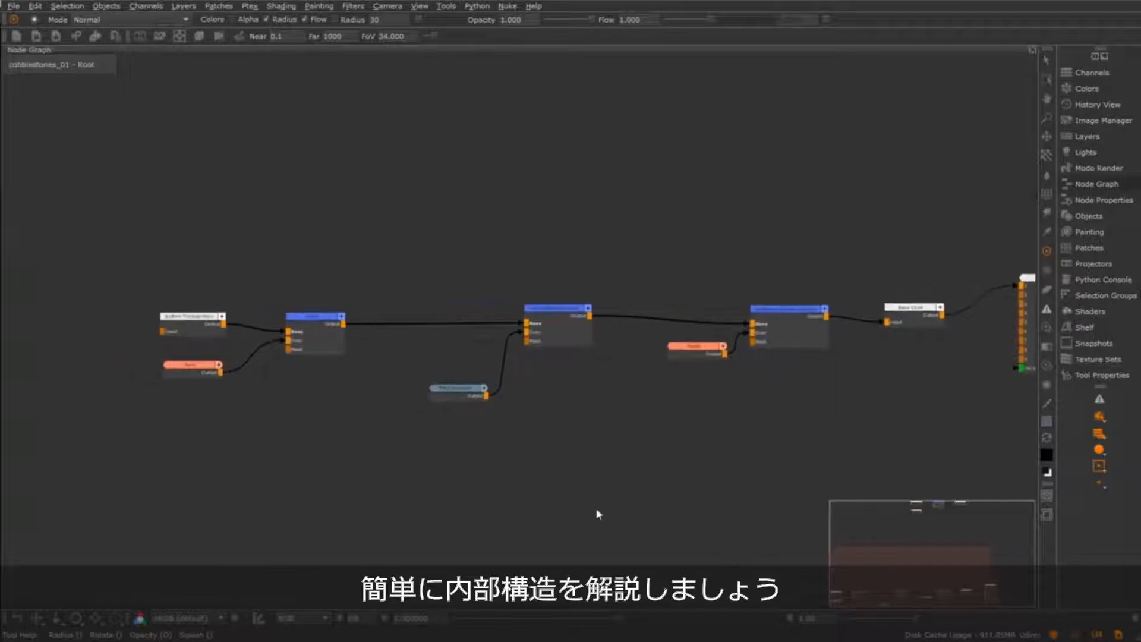
pyautogui.click(466, 391)
pyautogui.scroll(3, 521, 506)
pyautogui.moveTo(520, 505); pyautogui.dragTo(568, 554, button='middle')
pyautogui.moveTo(697, 515); pyautogui.dragTo(718, 546, button='middle')
pyautogui.moveTo(596, 515); pyautogui.dragTo(601, 465, button='middle')
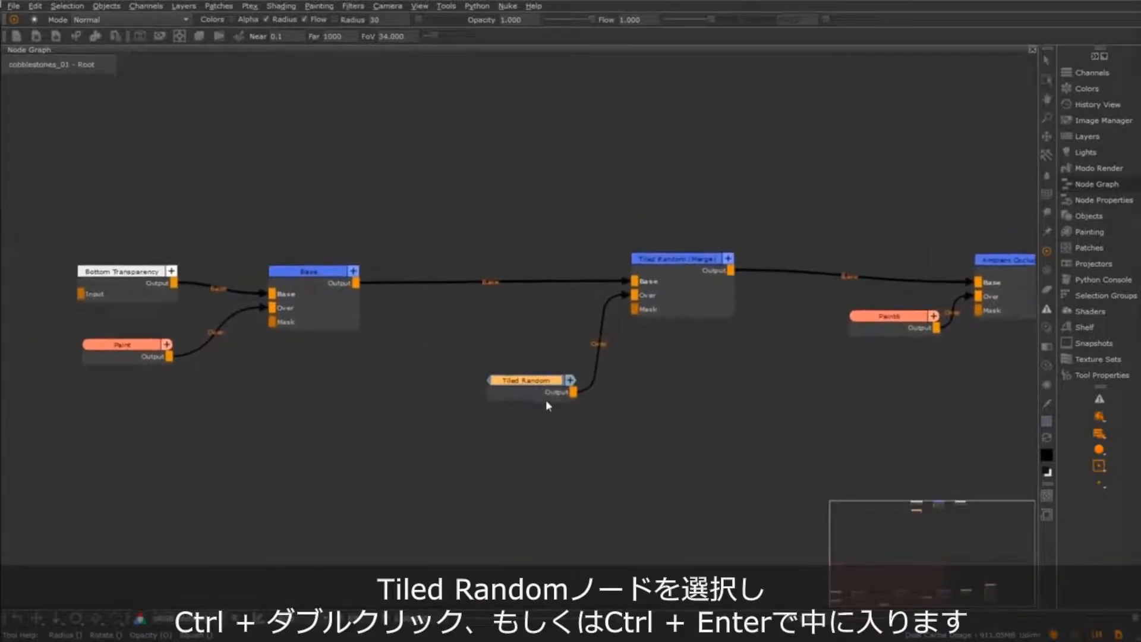
pyautogui.press('ctrl')
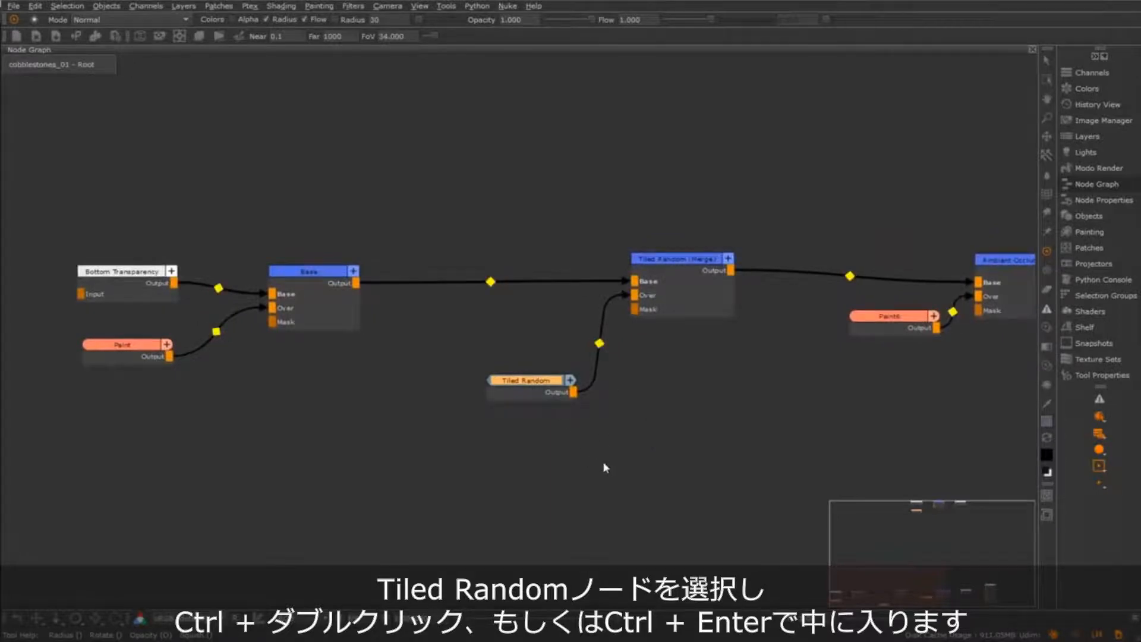
pyautogui.hotkey('ctrl', 'Return')
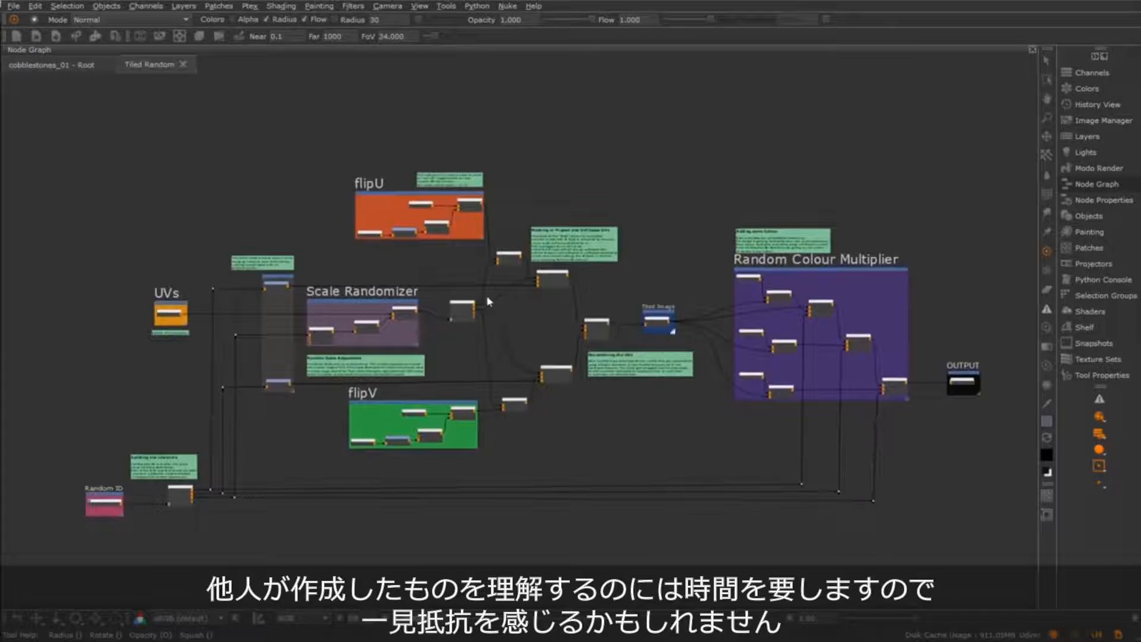
# Examine the Tiled Random network's backdrops and sticky notes, including the Scale Randomizer group and the note near flipU
pyautogui.moveTo(615, 466)
pyautogui.mouseDown(button='middle')
pyautogui.moveTo(667, 484)
pyautogui.moveTo(591, 448)
pyautogui.moveTo(629, 453)
pyautogui.mouseUp(button='middle')
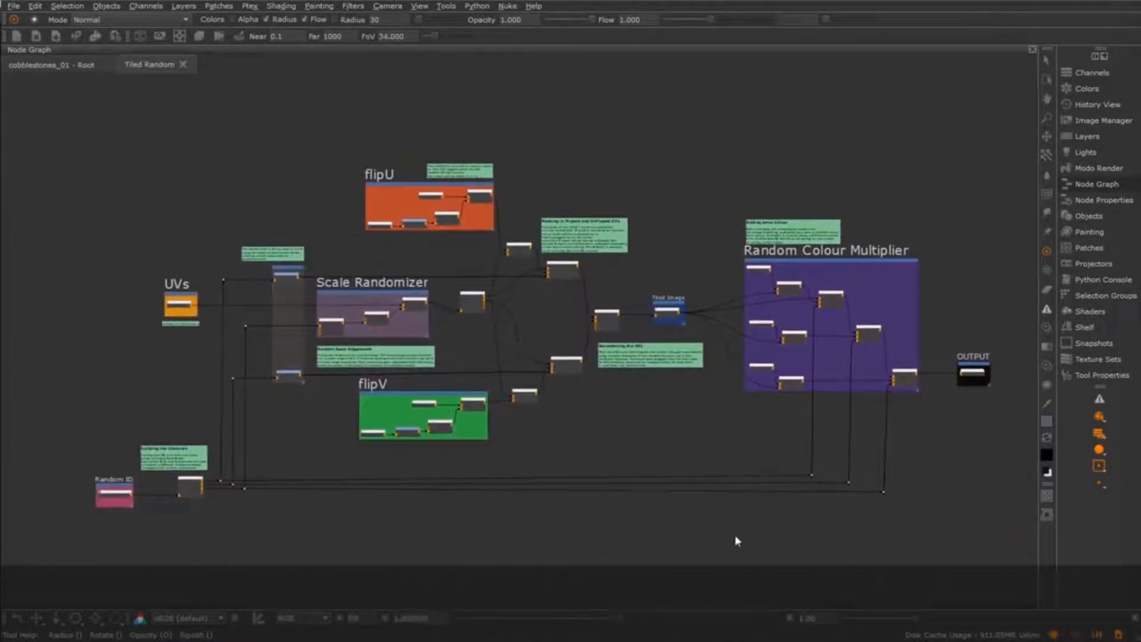
pyautogui.moveTo(312, 284); pyautogui.dragTo(422, 336)
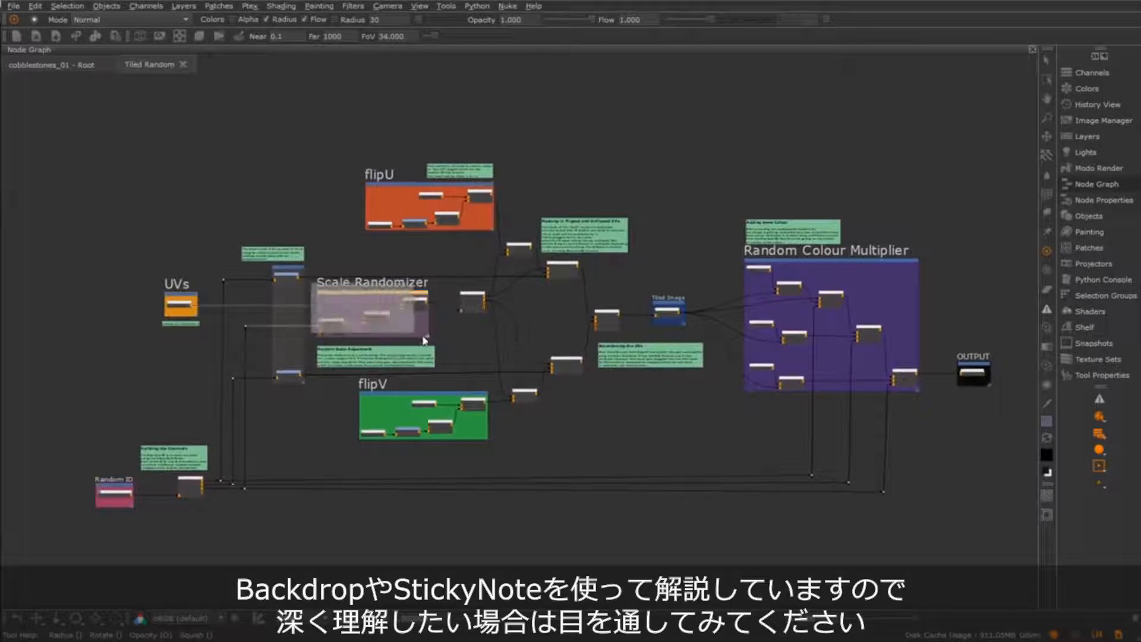
pyautogui.moveTo(542, 193); pyautogui.dragTo(626, 243)
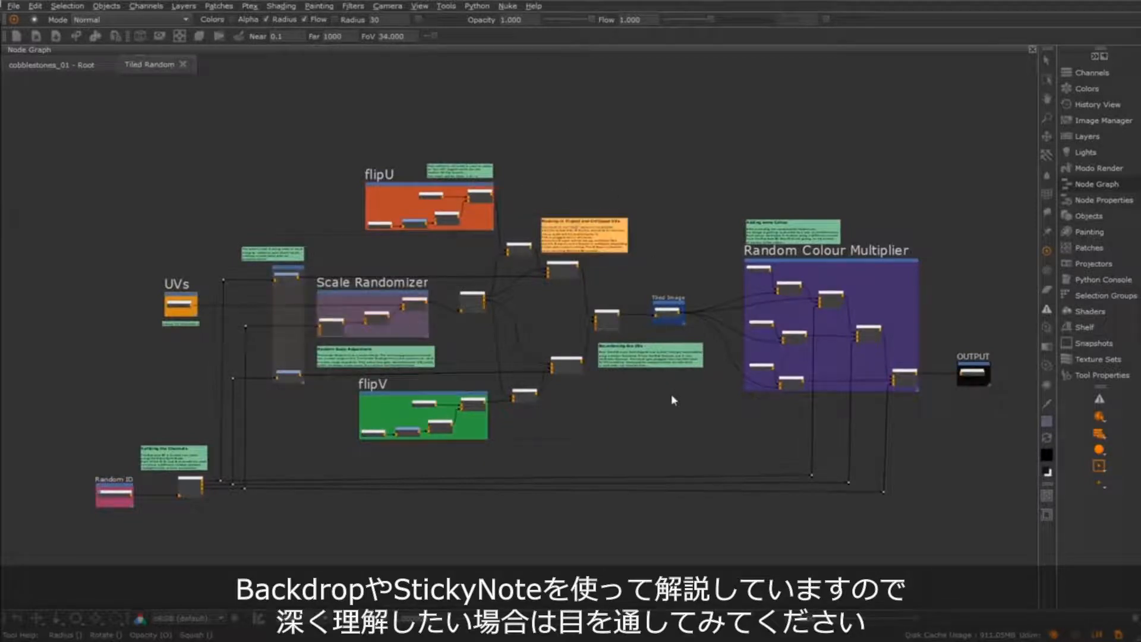
# Review the full Tiled Random network layout, from the UVs and Random ID nodes through to OUTPUT
pyautogui.click(621, 431)
pyautogui.moveTo(722, 470)
pyautogui.mouseDown(button='middle')
pyautogui.moveTo(677, 456)
pyautogui.moveTo(709, 480)
pyautogui.mouseUp(button='middle')
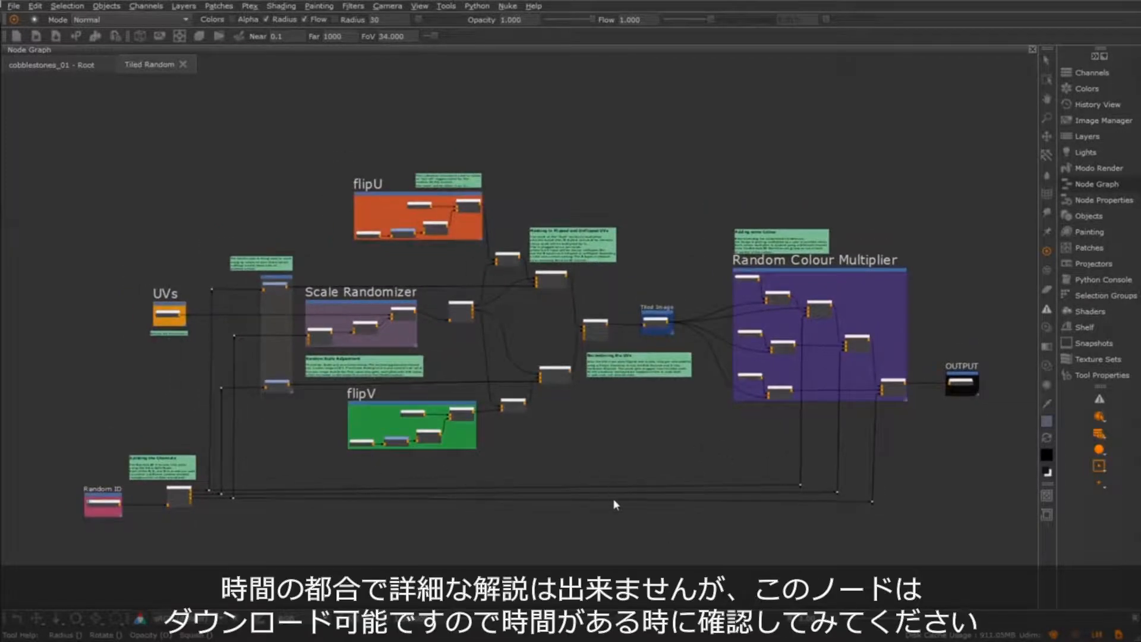
pyautogui.scroll(1, 654, 451)
pyautogui.moveTo(656, 441)
pyautogui.mouseDown(button='middle')
pyautogui.moveTo(688, 431)
pyautogui.moveTo(571, 426)
pyautogui.moveTo(650, 434)
pyautogui.moveTo(632, 414)
pyautogui.moveTo(561, 394)
pyautogui.moveTo(655, 429)
pyautogui.mouseUp(button='middle')
pyautogui.scroll(-1, 651, 437)
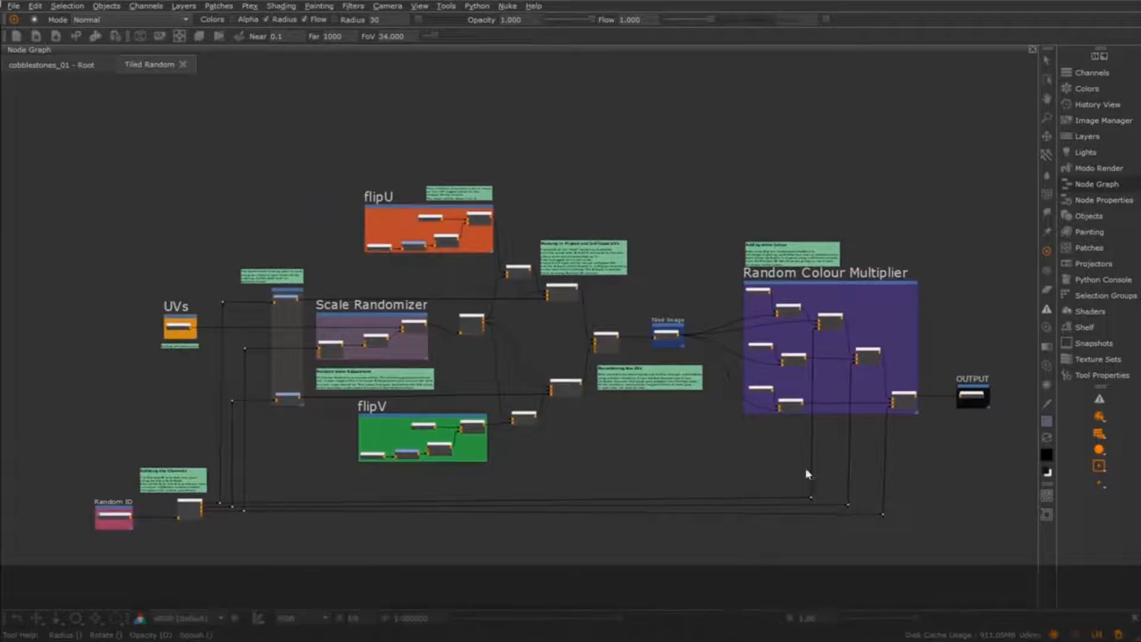
pyautogui.moveTo(662, 466)
pyautogui.mouseDown(button='middle')
pyautogui.moveTo(642, 433)
pyautogui.moveTo(662, 454)
pyautogui.mouseUp(button='middle')
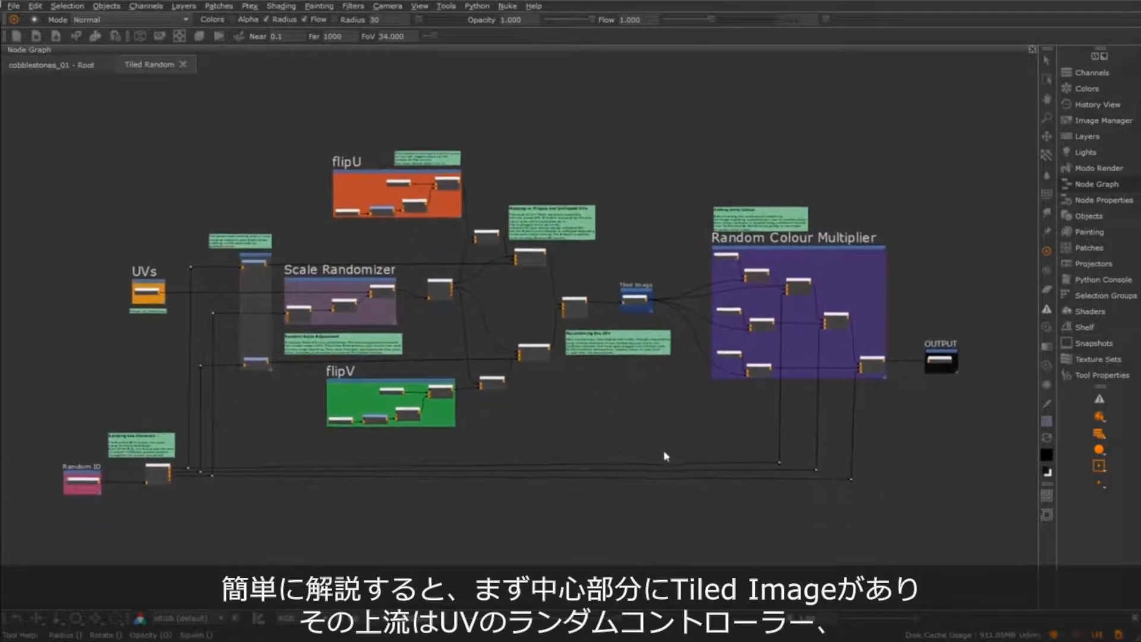
# Select the Tiled Image node at the network's centre and examine it with the Recombining the UVs note
pyautogui.scroll(1, 652, 444)
pyautogui.moveTo(469, 362); pyautogui.dragTo(456, 387, button='middle')
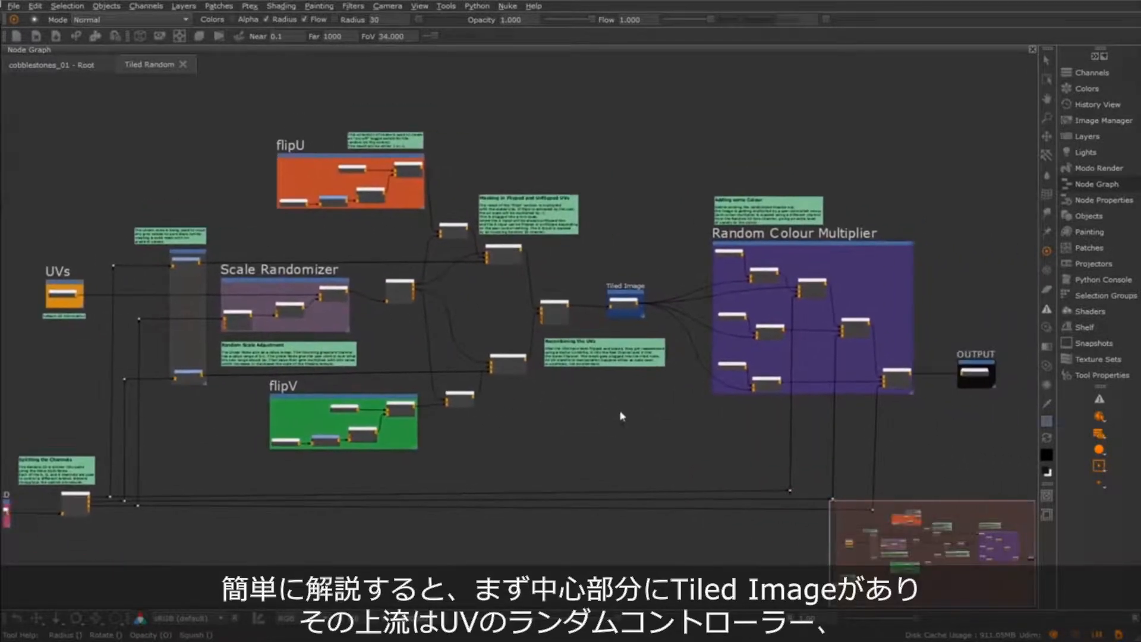
pyautogui.scroll(4, 622, 414)
pyautogui.moveTo(676, 393); pyautogui.dragTo(605, 512, button='middle')
pyautogui.scroll(2, 630, 447)
pyautogui.moveTo(467, 257); pyautogui.dragTo(598, 370)
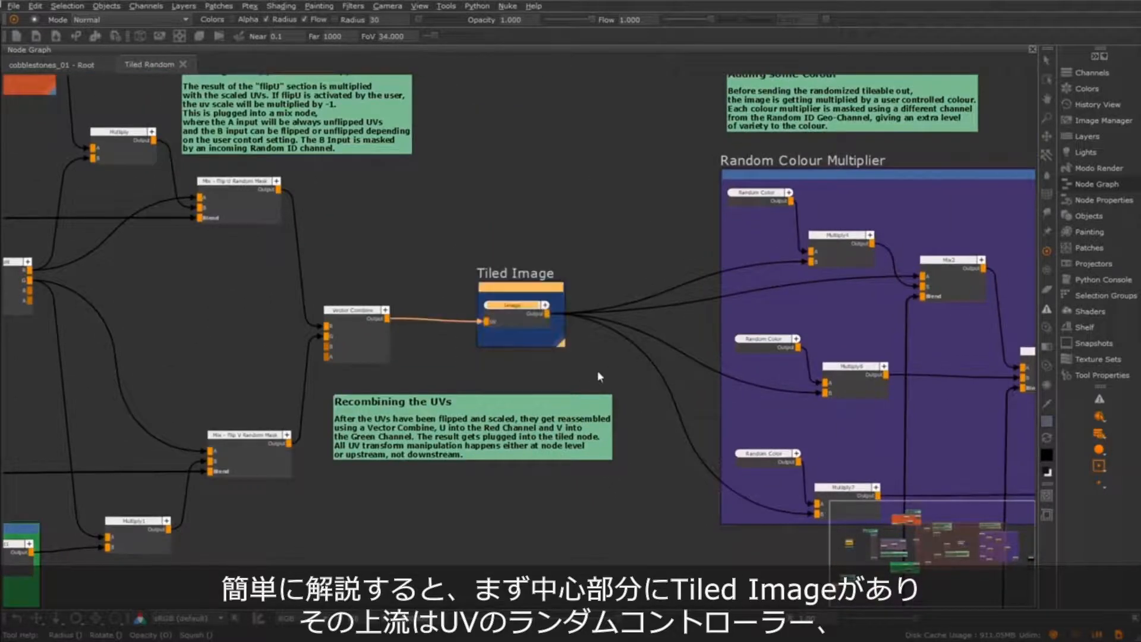
pyautogui.scroll(1, 586, 360)
pyautogui.scroll(-6, 528, 344)
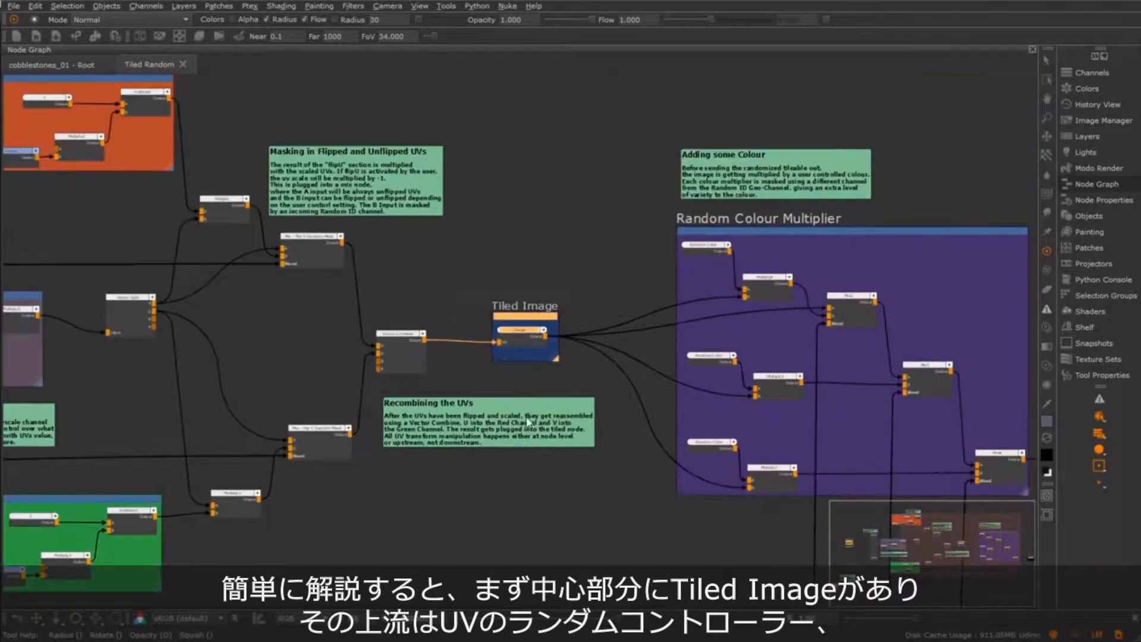
# Highlight the UV-randomizing nodes upstream of Tiled Image, and separately the Random Colour Multiplier group downstream
pyautogui.moveTo(244, 204); pyautogui.dragTo(748, 529)
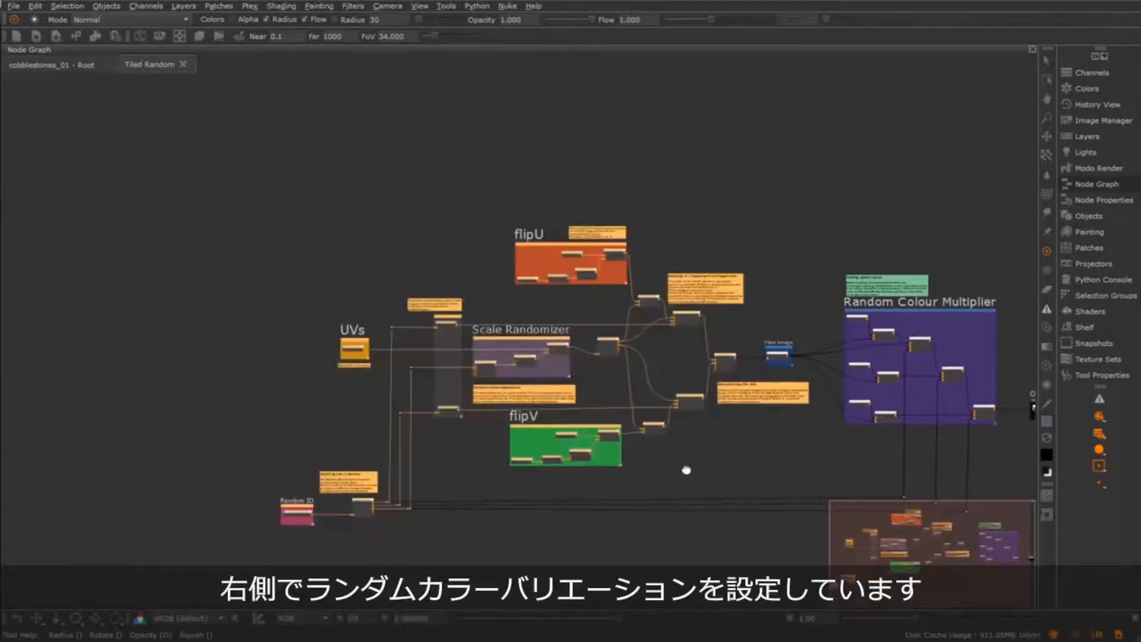
pyautogui.moveTo(688, 469); pyautogui.dragTo(320, 427, button='middle')
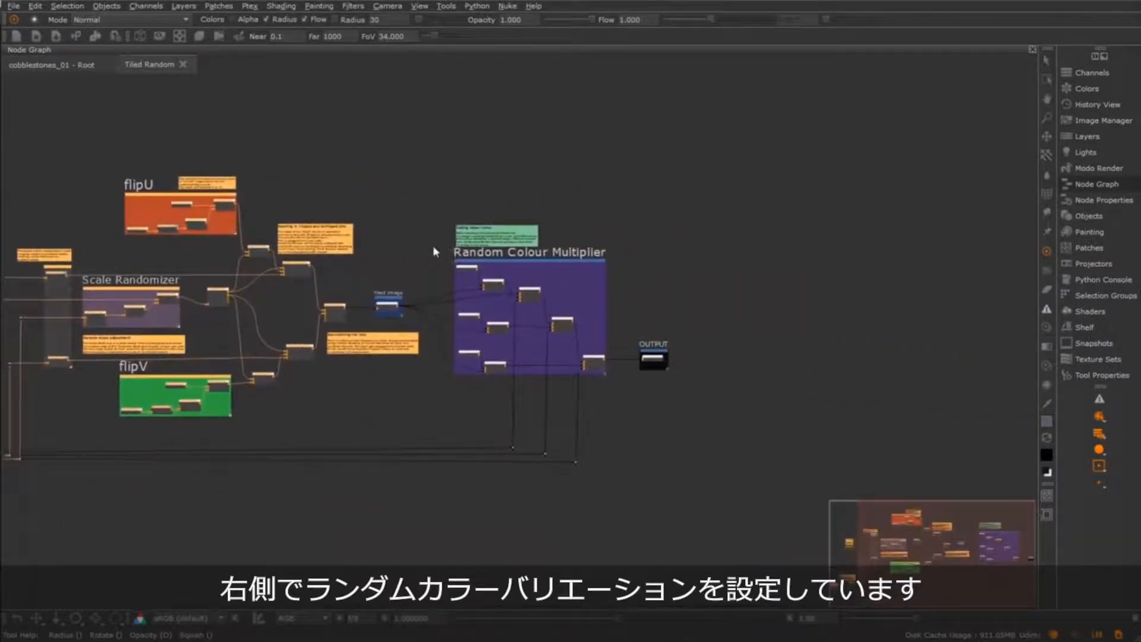
pyautogui.moveTo(433, 245); pyautogui.dragTo(611, 383)
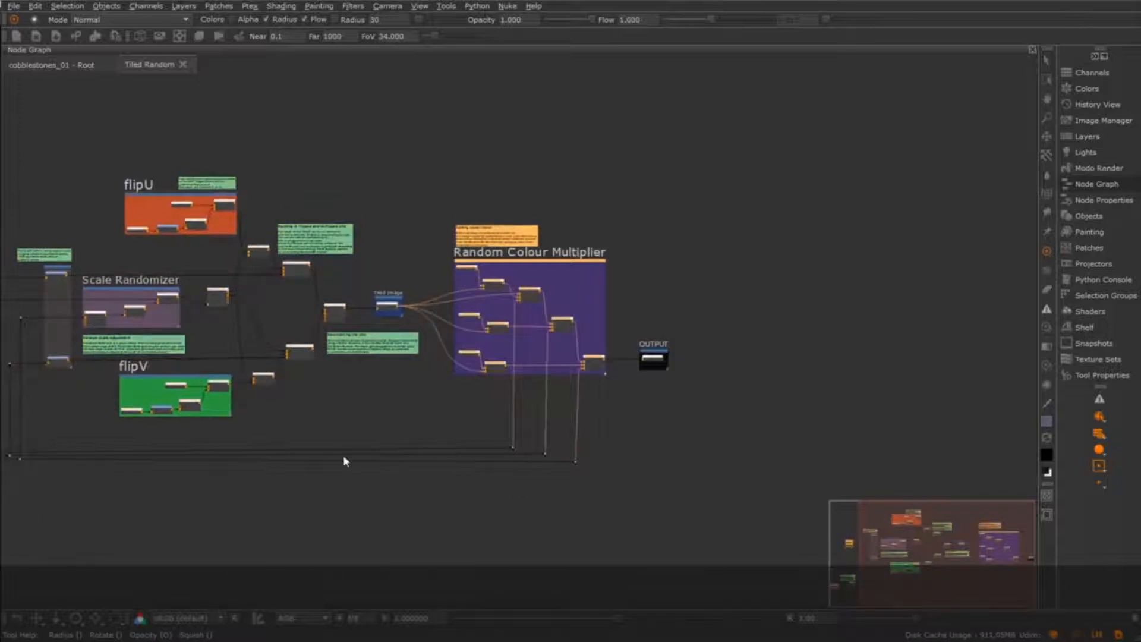
pyautogui.moveTo(344, 459); pyautogui.dragTo(572, 474, button='middle')
pyautogui.moveTo(346, 384); pyautogui.dragTo(527, 388, button='middle')
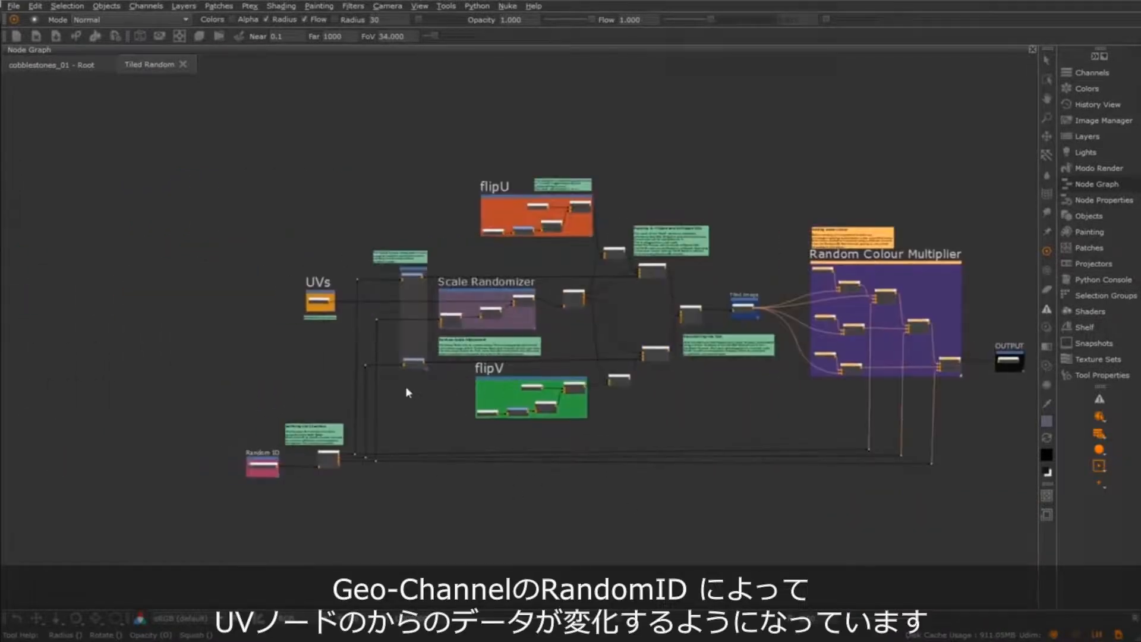
# Examine the UVs node and the Random ID node with its Splitting the Channels note, highlighting each in turn
pyautogui.scroll(5, 406, 389)
pyautogui.moveTo(329, 327); pyautogui.dragTo(418, 436, button='middle')
pyautogui.moveTo(204, 237); pyautogui.dragTo(374, 381)
pyautogui.scroll(1, 316, 394)
pyautogui.scroll(1, 315, 395)
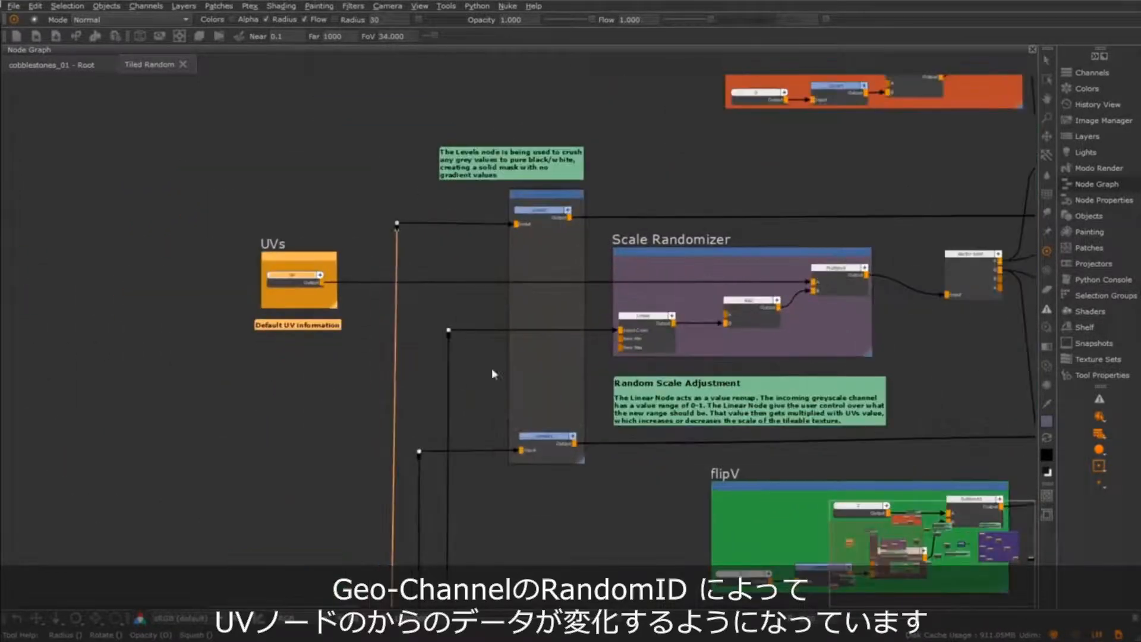
pyautogui.moveTo(754, 352); pyautogui.dragTo(433, 379, button='middle')
pyautogui.scroll(-3, 482, 392)
pyautogui.moveTo(293, 144); pyautogui.dragTo(666, 530)
pyautogui.moveTo(561, 492); pyautogui.dragTo(790, 310, button='middle')
pyautogui.scroll(3, 386, 471)
pyautogui.scroll(3, 387, 470)
pyautogui.moveTo(359, 477); pyautogui.dragTo(515, 441, button='middle')
pyautogui.moveTo(216, 260); pyautogui.dragTo(661, 486)
pyautogui.moveTo(742, 391); pyautogui.dragTo(472, 421, button='middle')
pyautogui.scroll(-4, 607, 437)
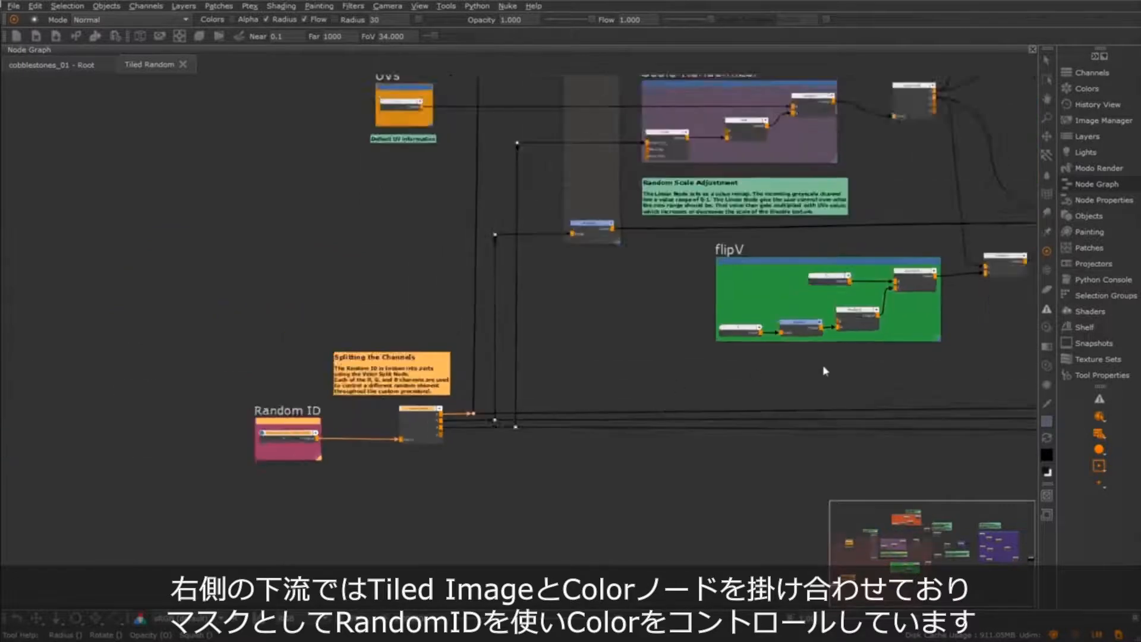
# Trace the Random ID channel connections between the Random Colour Multiplier group and the Random ID node's vector split
pyautogui.moveTo(671, 375); pyautogui.dragTo(416, 404, button='middle')
pyautogui.moveTo(653, 389); pyautogui.dragTo(313, 403, button='middle')
pyautogui.scroll(2, 641, 405)
pyautogui.scroll(2, 641, 405)
pyautogui.moveTo(612, 408); pyautogui.dragTo(569, 514, button='middle')
pyautogui.moveTo(306, 130); pyautogui.dragTo(744, 453)
pyautogui.moveTo(504, 412); pyautogui.dragTo(487, 240, button='middle')
pyautogui.moveTo(431, 372); pyautogui.dragTo(669, 484)
pyautogui.moveTo(212, 456); pyautogui.dragTo(767, 458, button='middle')
pyautogui.moveTo(178, 392); pyautogui.dragTo(568, 384, button='middle')
pyautogui.moveTo(446, 397); pyautogui.dragTo(576, 390, button='middle')
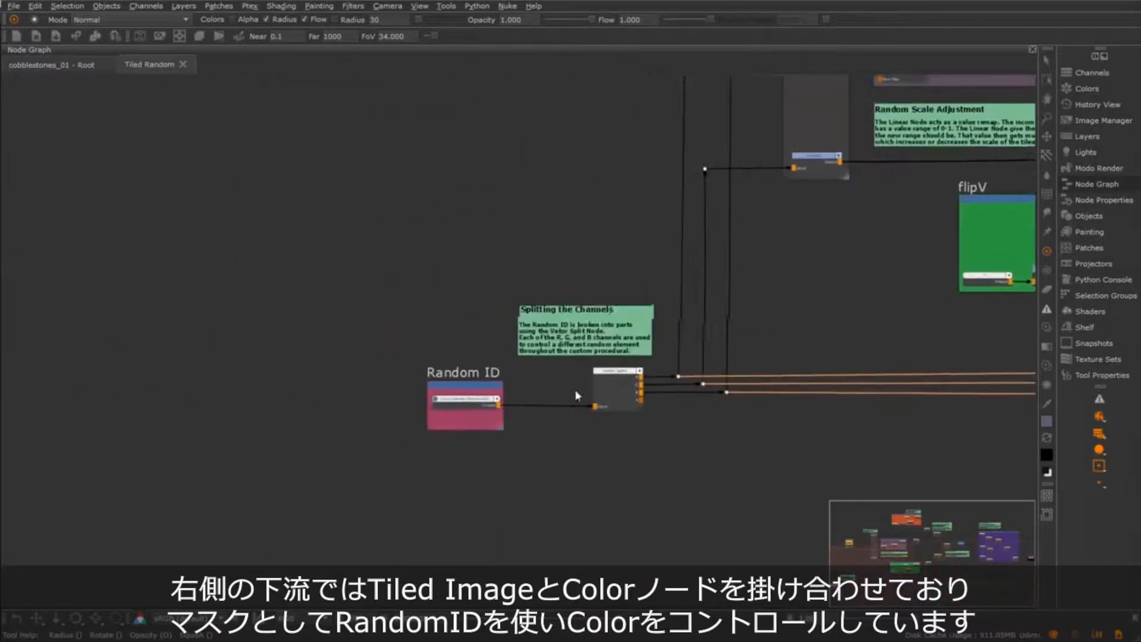
# Highlight Tiled Image and the Recombining the UVs note to examine how UV transforms are applied upstream of the image
pyautogui.scroll(-6, 611, 363)
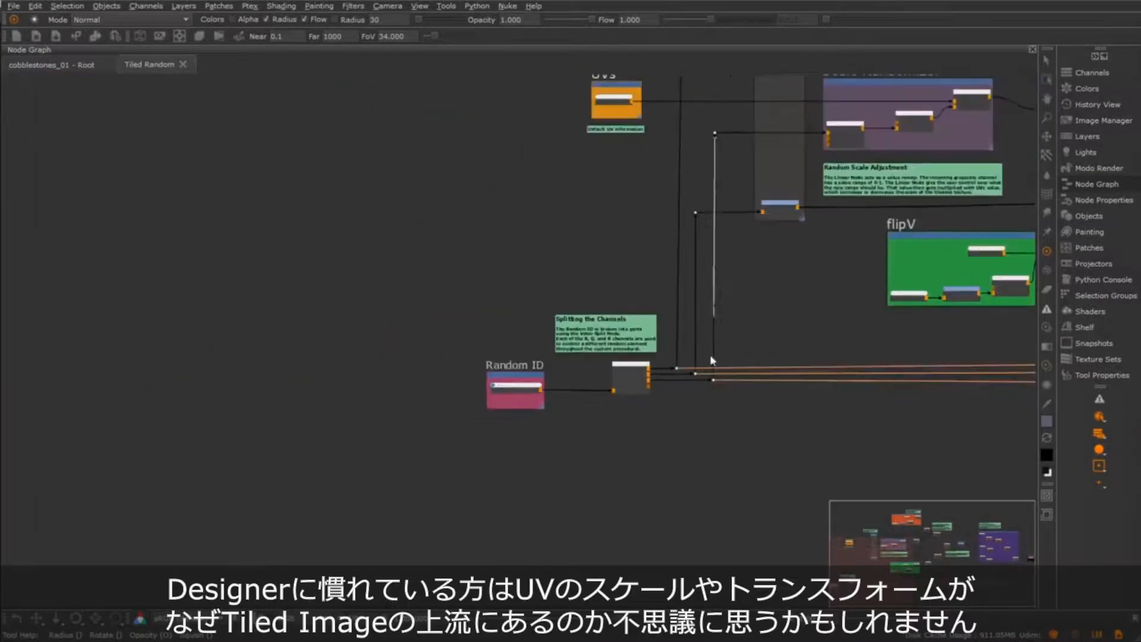
pyautogui.scroll(5, 574, 404)
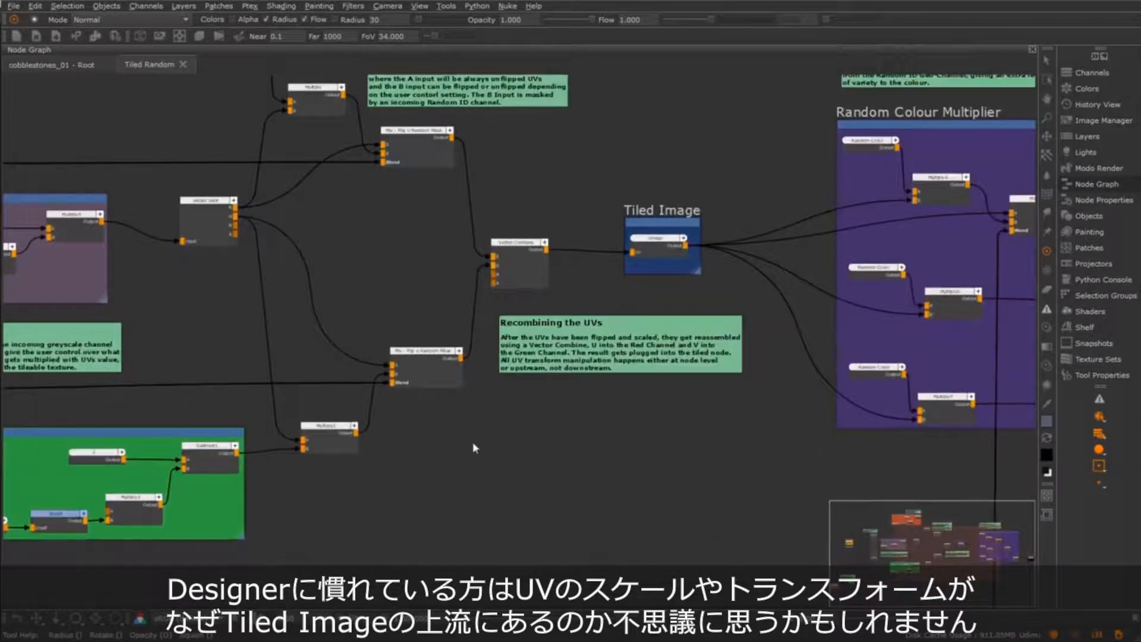
pyautogui.moveTo(323, 425); pyautogui.dragTo(797, 511, button='middle')
pyautogui.moveTo(705, 447); pyautogui.dragTo(36, 449, button='middle')
pyautogui.click(526, 357)
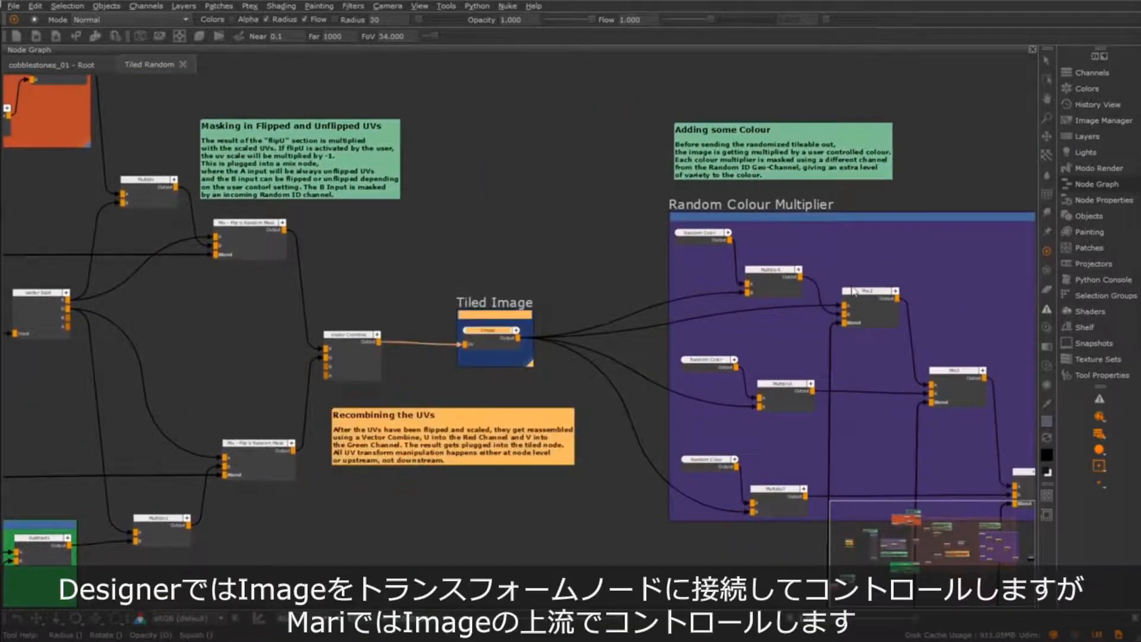
pyautogui.click(551, 394)
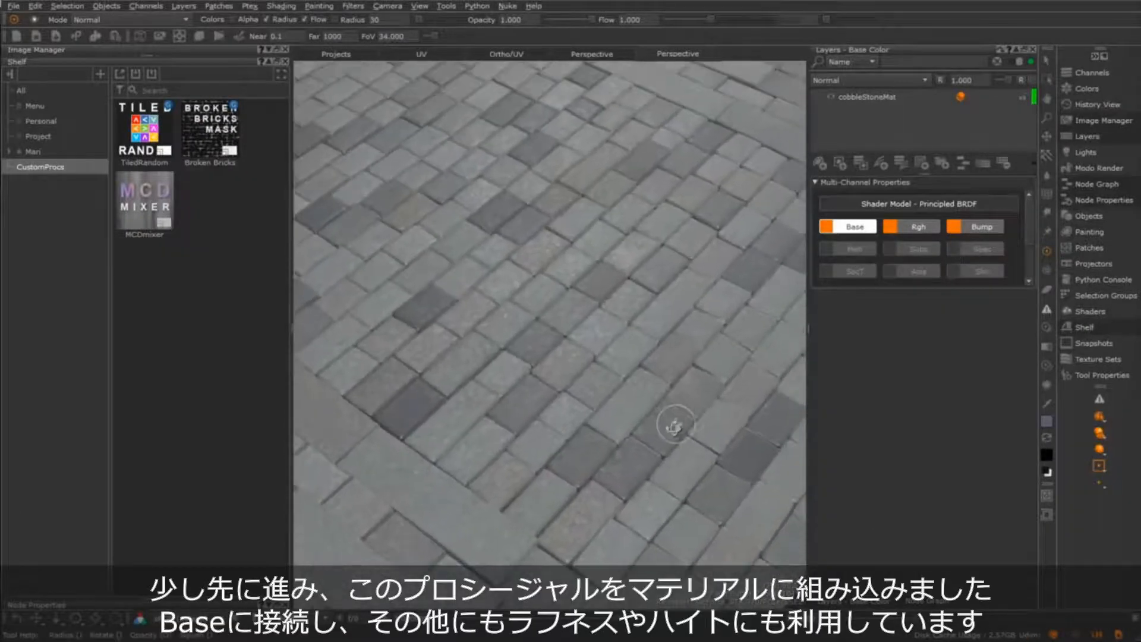
# Inspect the cobblestone material on the model in the perspective view and pick its cobbleStoneMat layer
pyautogui.keyDown('alt'); pyautogui.moveTo(678, 422); pyautogui.dragTo(625, 452, button='right'); pyautogui.keyUp('alt')
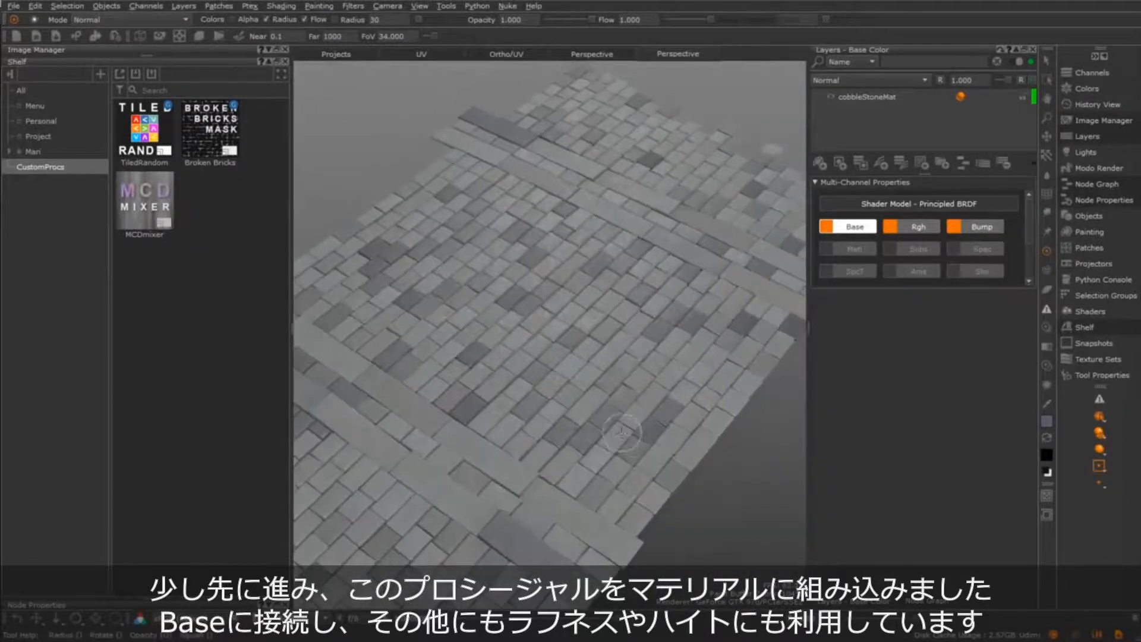
pyautogui.keyDown('alt'); pyautogui.moveTo(632, 440); pyautogui.dragTo(670, 419); pyautogui.keyUp('alt')
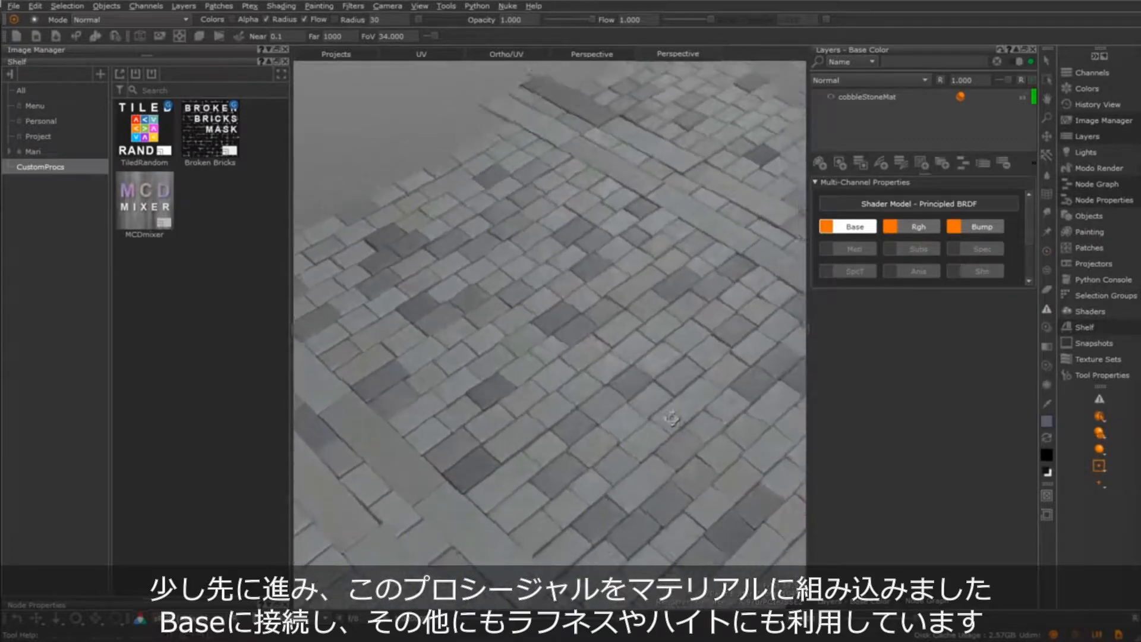
pyautogui.click(869, 98)
pyautogui.keyDown('alt'); pyautogui.moveTo(713, 338); pyautogui.dragTo(694, 299, button='middle'); pyautogui.keyUp('alt')
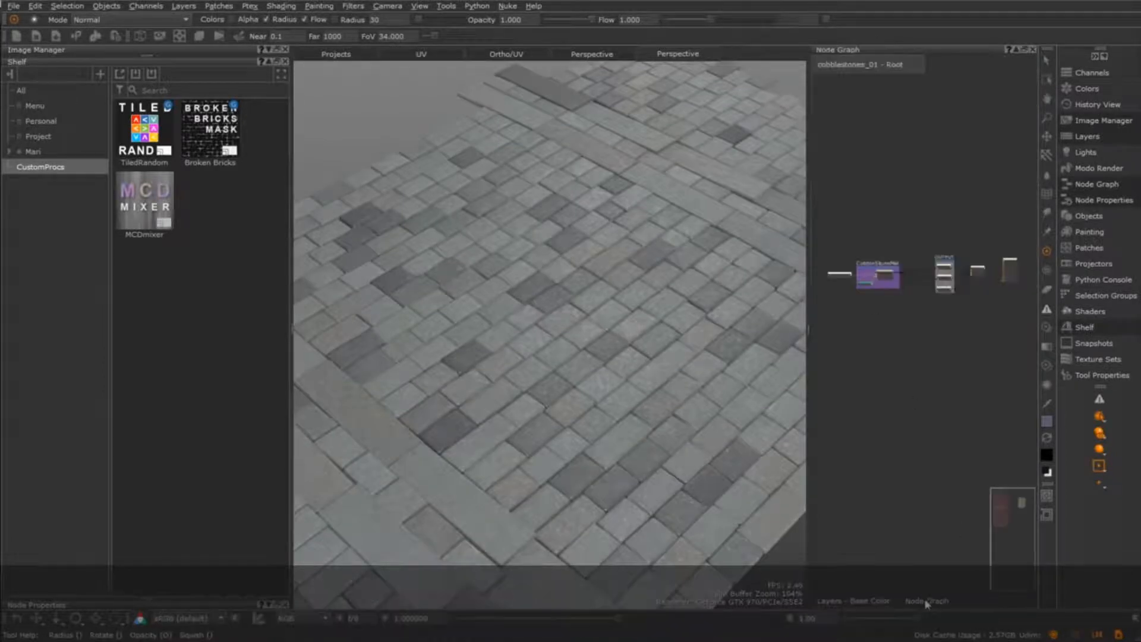
# Expand the node graph to full size and enter the cobbleStoneMat material node's internal network
pyautogui.press('space')
pyautogui.moveTo(606, 329); pyautogui.dragTo(654, 306, button='middle')
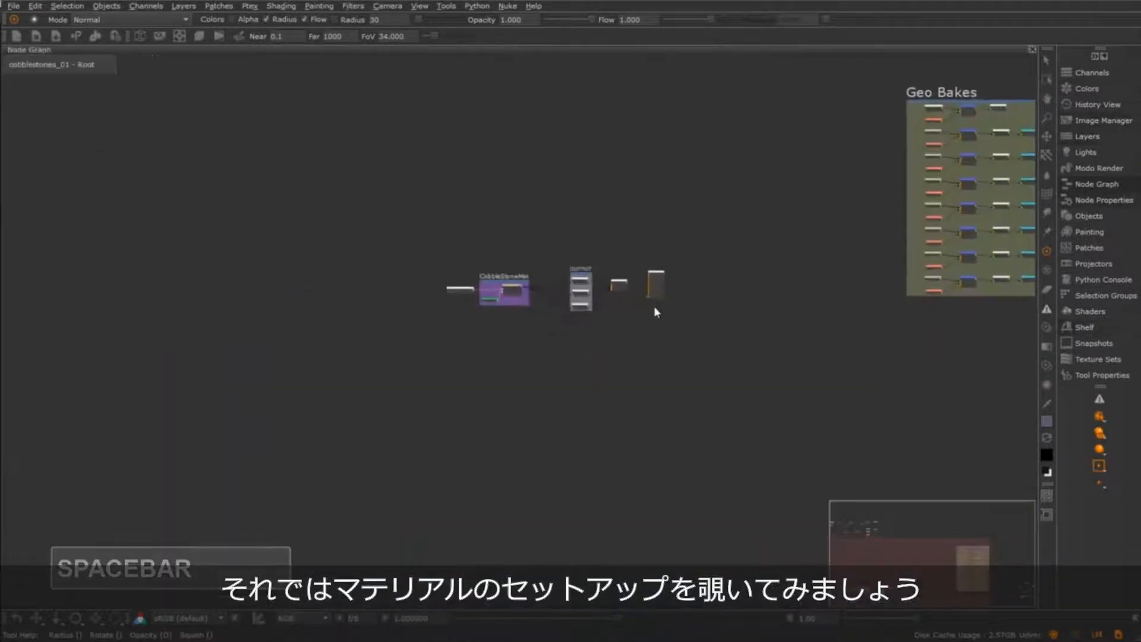
pyautogui.scroll(5, 607, 352)
pyautogui.moveTo(486, 336); pyautogui.dragTo(672, 425, button='middle')
pyautogui.scroll(4, 661, 421)
pyautogui.scroll(2, 487, 322)
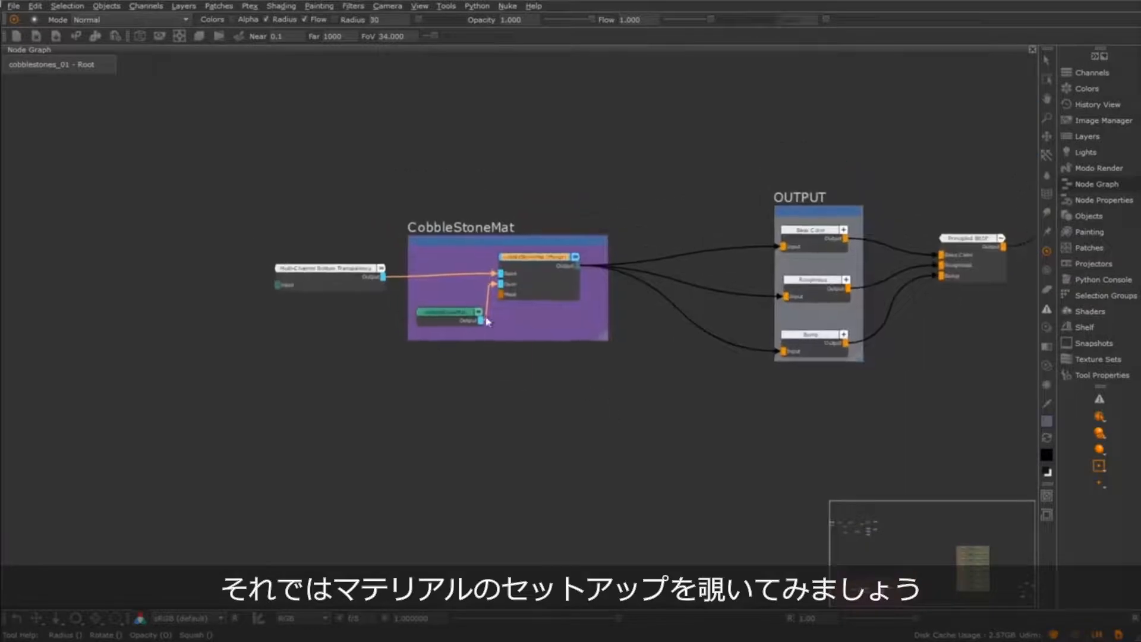
pyautogui.moveTo(471, 378); pyautogui.dragTo(533, 396, button='middle')
pyautogui.scroll(3, 532, 393)
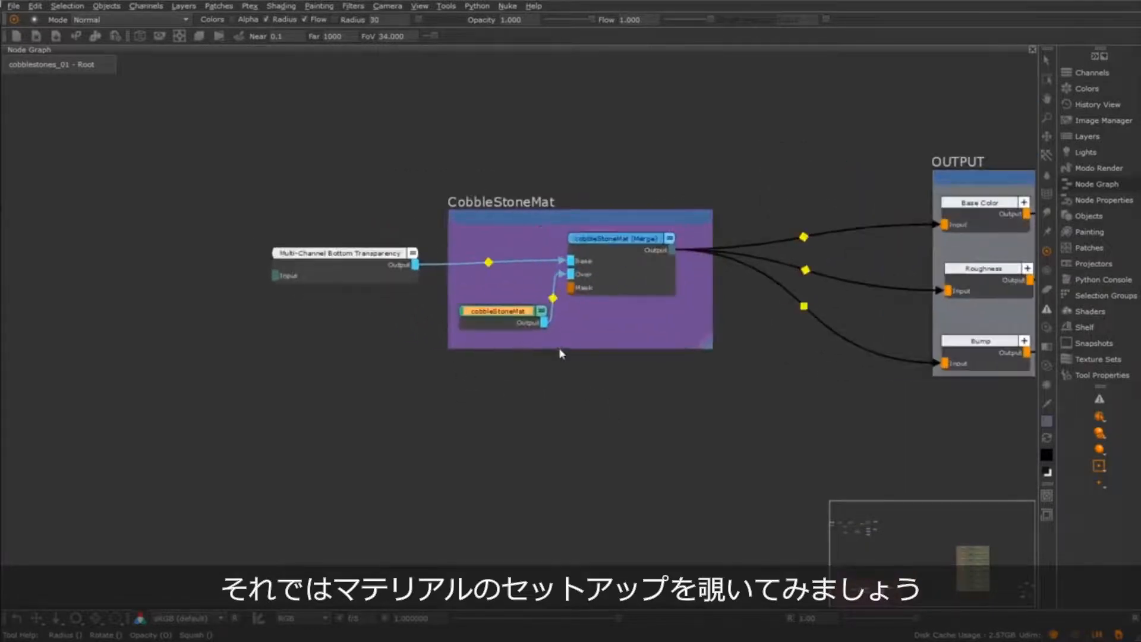
pyautogui.doubleClick(560, 350)
# Select the Tiled Random node in the TILED RANDOM - STONE TEXTURE backdrop and enter its internal network
pyautogui.scroll(2, 522, 412)
pyautogui.scroll(2, 502, 331)
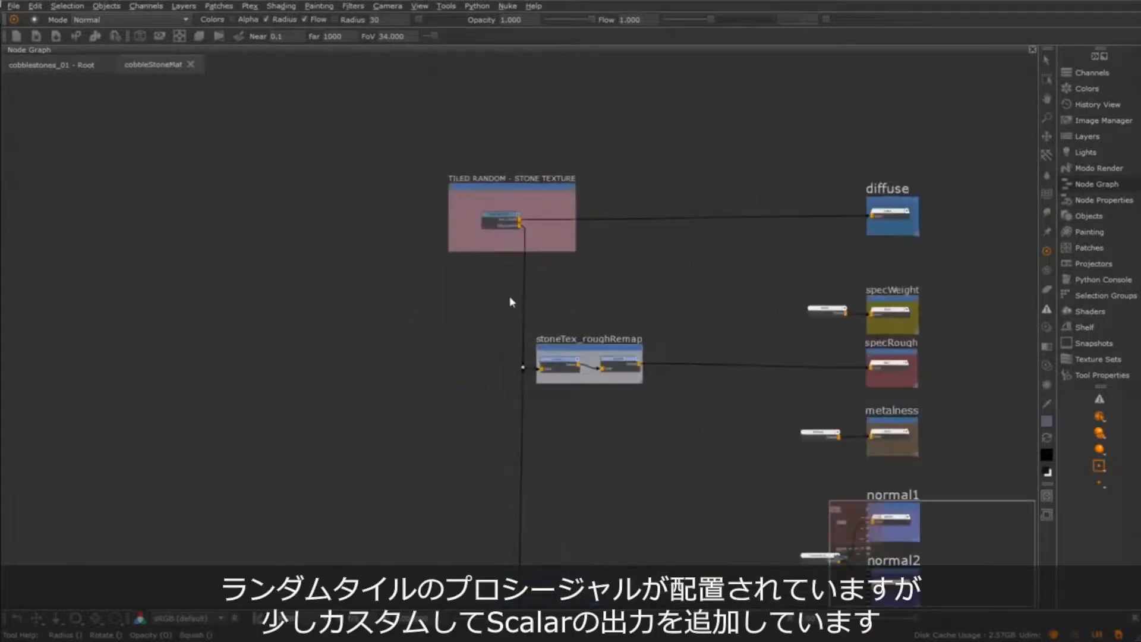
pyautogui.scroll(3, 510, 302)
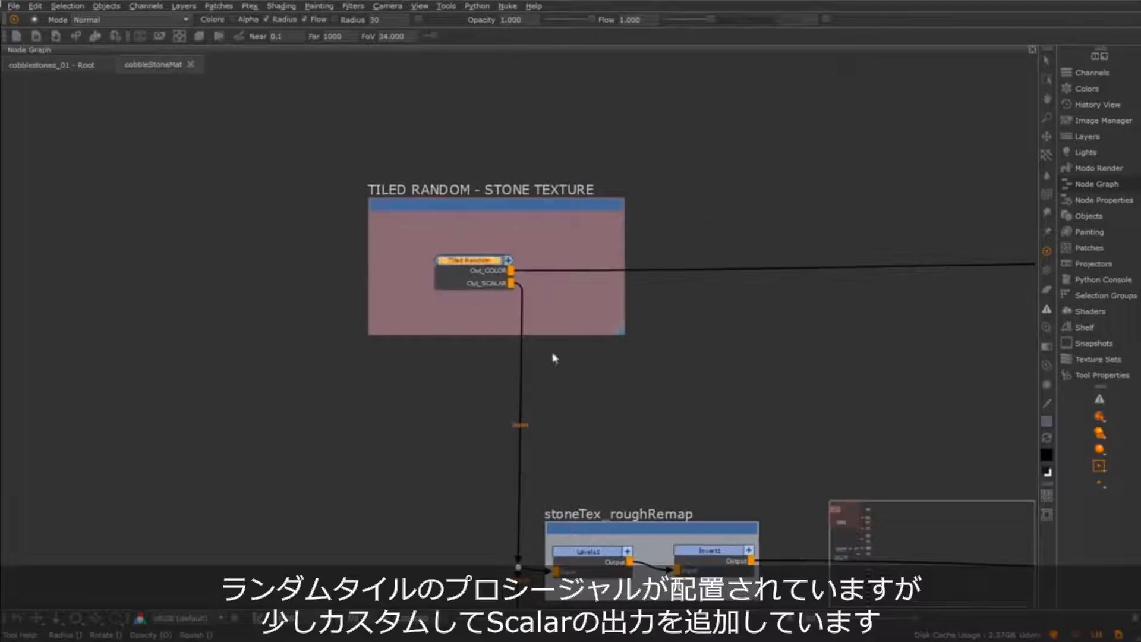
pyautogui.scroll(3, 507, 324)
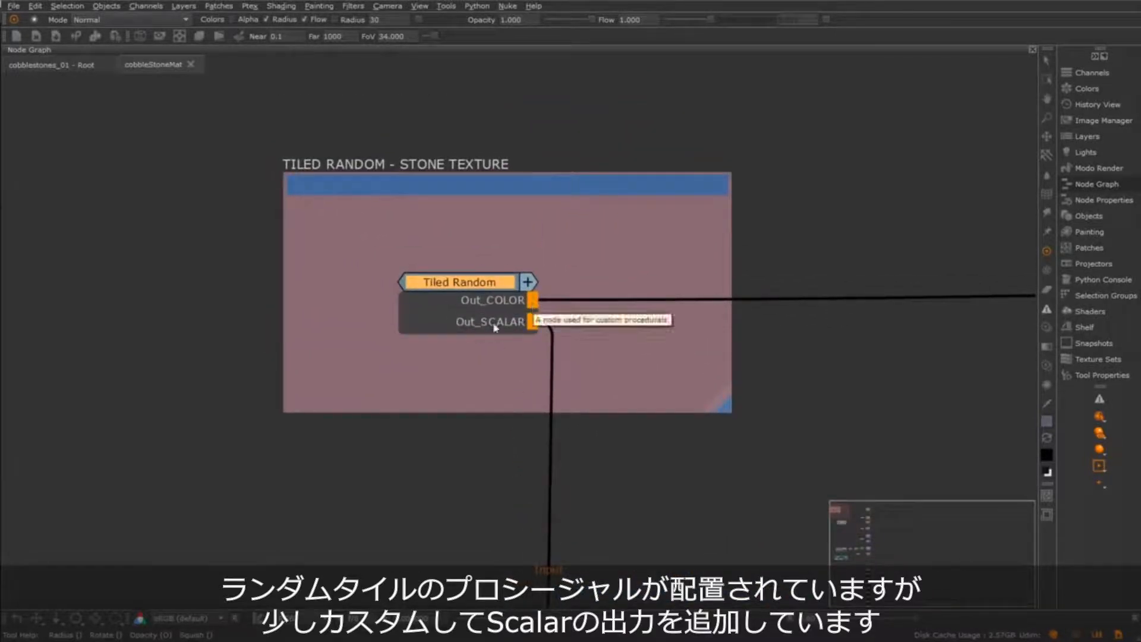
pyautogui.hotkey('ctrl', 'Return')
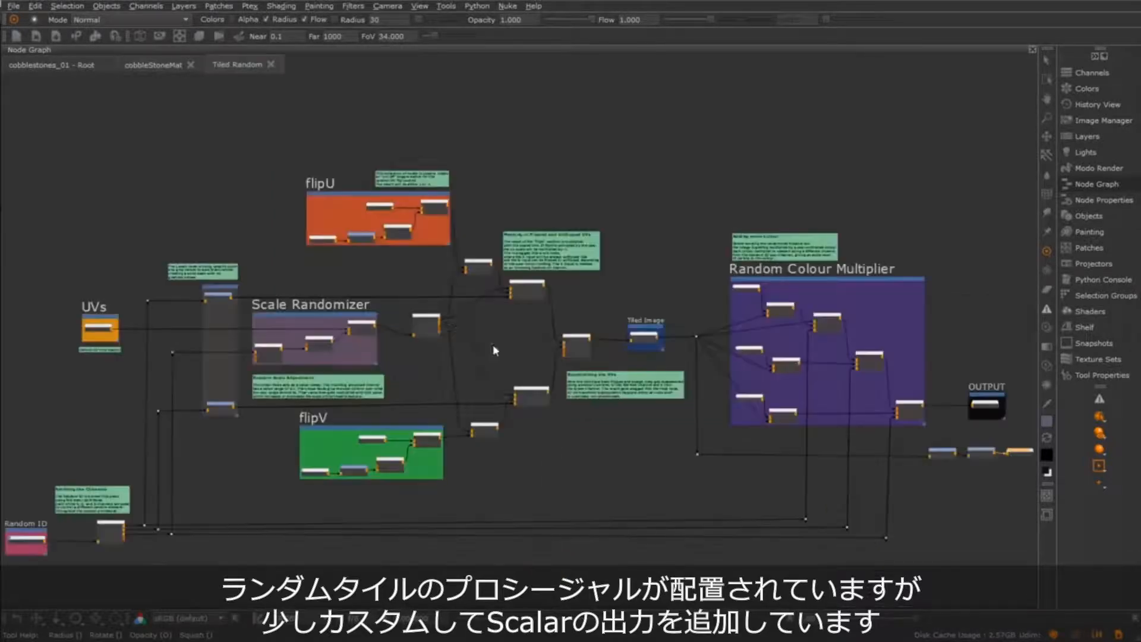
# Trace the extra branch running from the Tiled Image output beneath the Random Colour Multiplier group
pyautogui.moveTo(656, 477); pyautogui.dragTo(378, 593, button='middle')
pyautogui.scroll(5, 557, 451)
pyautogui.moveTo(324, 187); pyautogui.dragTo(423, 318)
pyautogui.moveTo(479, 304); pyautogui.dragTo(389, 308, button='middle')
pyautogui.click(389, 260)
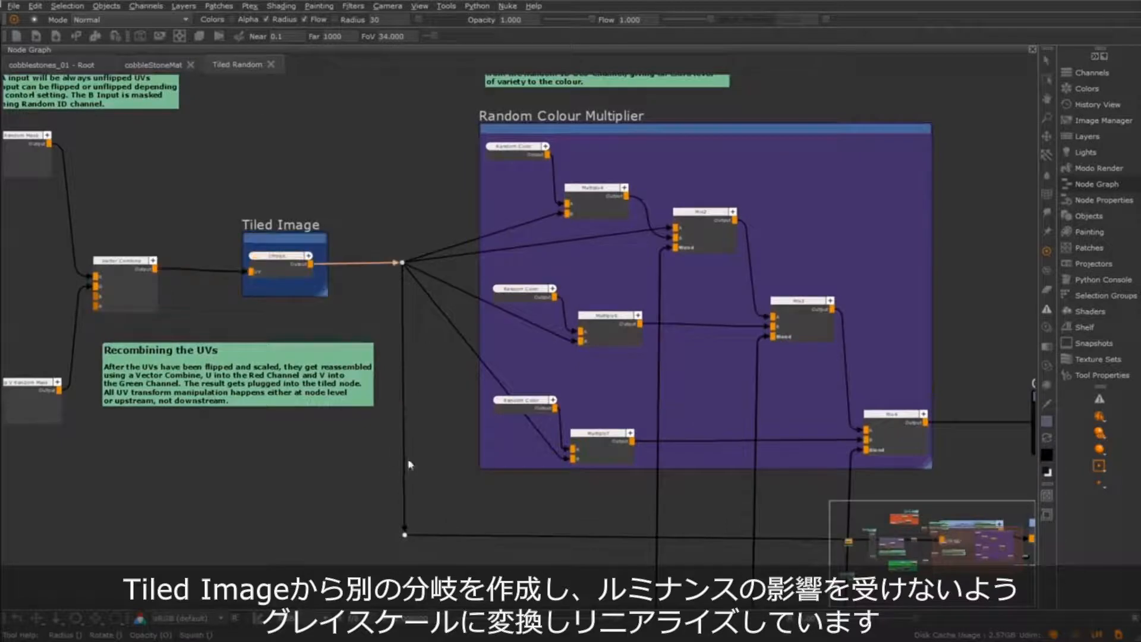
pyautogui.moveTo(531, 564); pyautogui.dragTo(141, 558, button='middle')
pyautogui.moveTo(343, 538); pyautogui.dragTo(359, 559, button='middle')
pyautogui.scroll(-1, 384, 528)
pyautogui.moveTo(405, 512); pyautogui.dragTo(457, 477, button='middle')
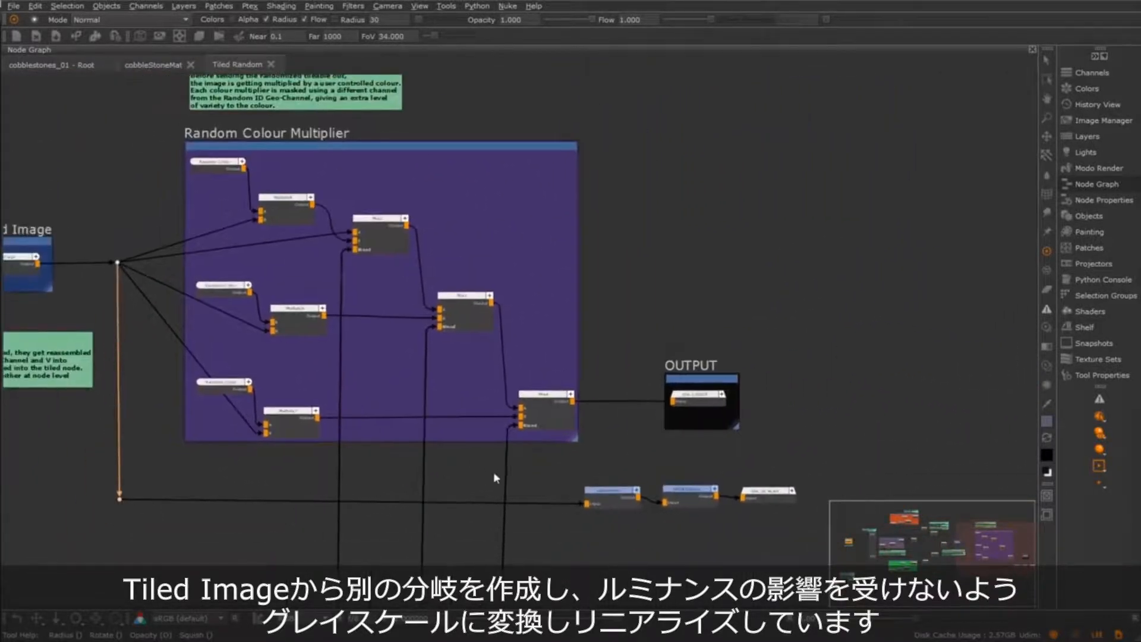
# Highlight the scalar branch and select its Luminosity, sRGB2Linear and Out_SCALAR nodes one after another
pyautogui.moveTo(516, 453); pyautogui.dragTo(415, 420, button='middle')
pyautogui.moveTo(463, 437); pyautogui.dragTo(747, 498)
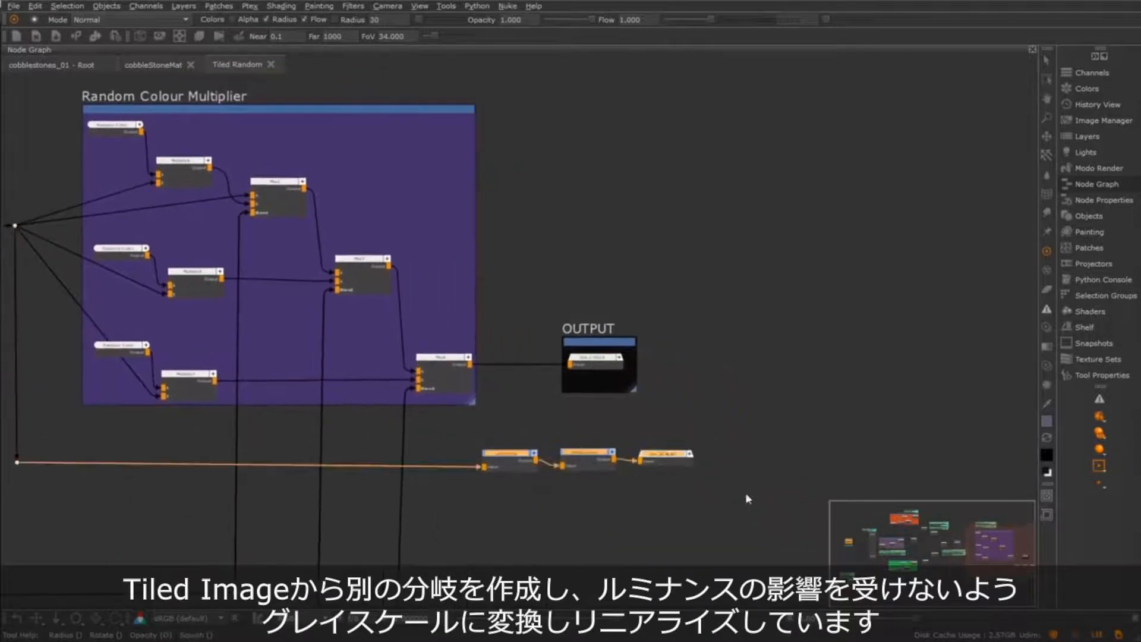
pyautogui.scroll(3, 568, 510)
pyautogui.click(466, 429)
pyautogui.click(606, 417)
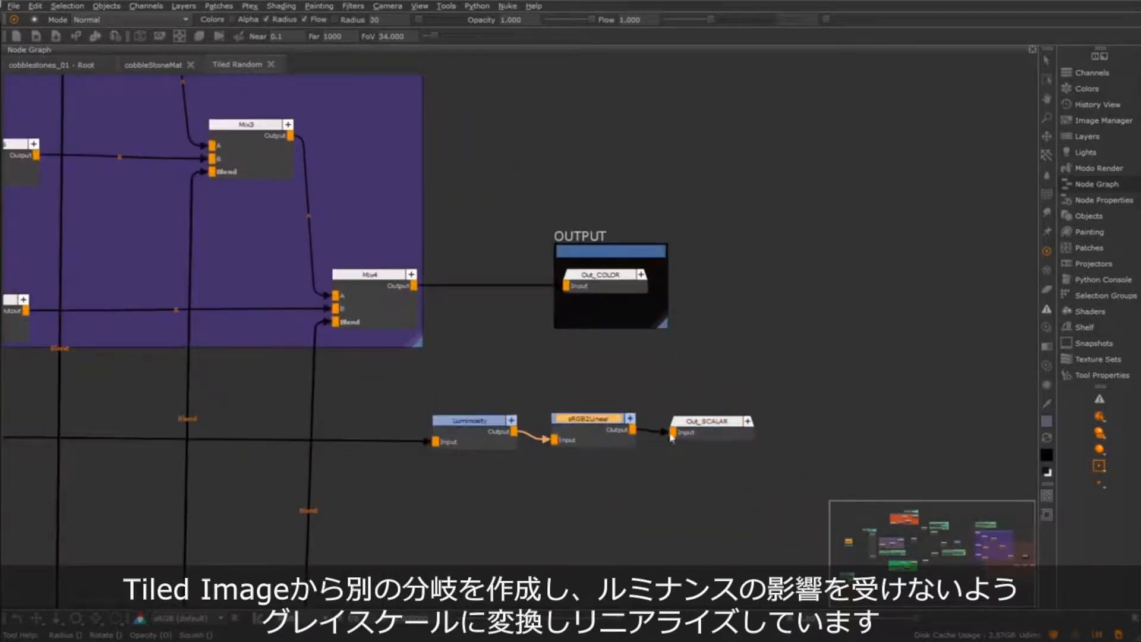
pyautogui.click(709, 421)
# Review the customized Tiled Random network as a whole and close it to return to the cobbleStoneMat network
pyautogui.scroll(-3, 589, 443)
pyautogui.moveTo(523, 416)
pyautogui.mouseDown(button='middle')
pyautogui.moveTo(538, 431)
pyautogui.moveTo(899, 446)
pyautogui.mouseUp(button='middle')
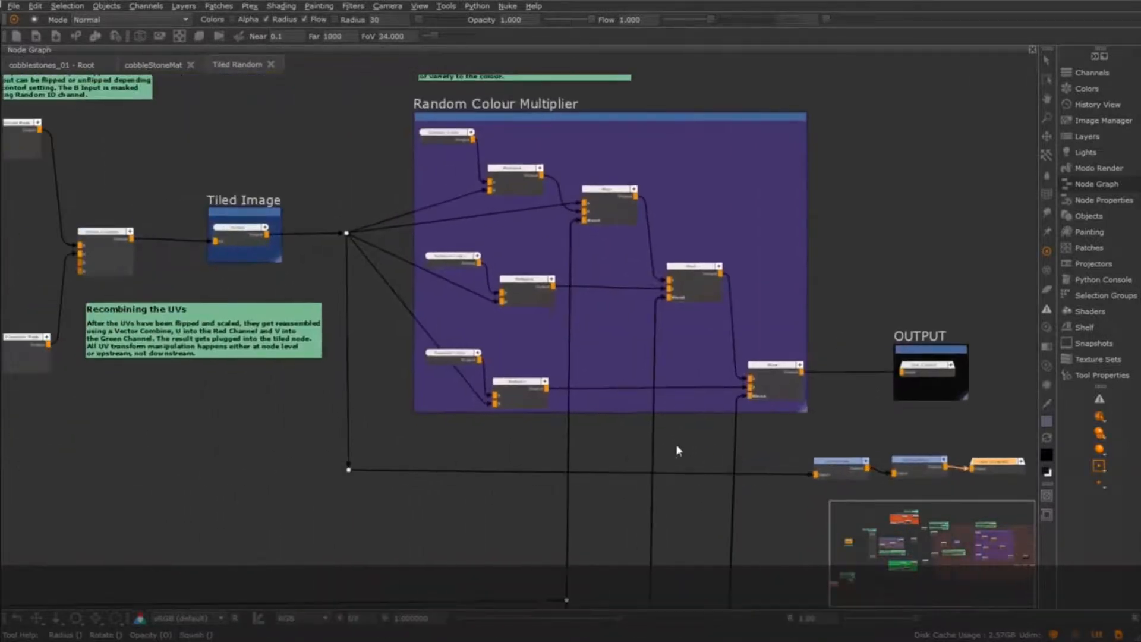
pyautogui.moveTo(418, 415); pyautogui.dragTo(615, 426, button='middle')
pyautogui.scroll(-2, 604, 430)
pyautogui.moveTo(572, 381)
pyautogui.mouseDown(button='middle')
pyautogui.moveTo(639, 364)
pyautogui.moveTo(627, 380)
pyautogui.moveTo(642, 381)
pyautogui.mouseUp(button='middle')
pyautogui.scroll(-2, 638, 365)
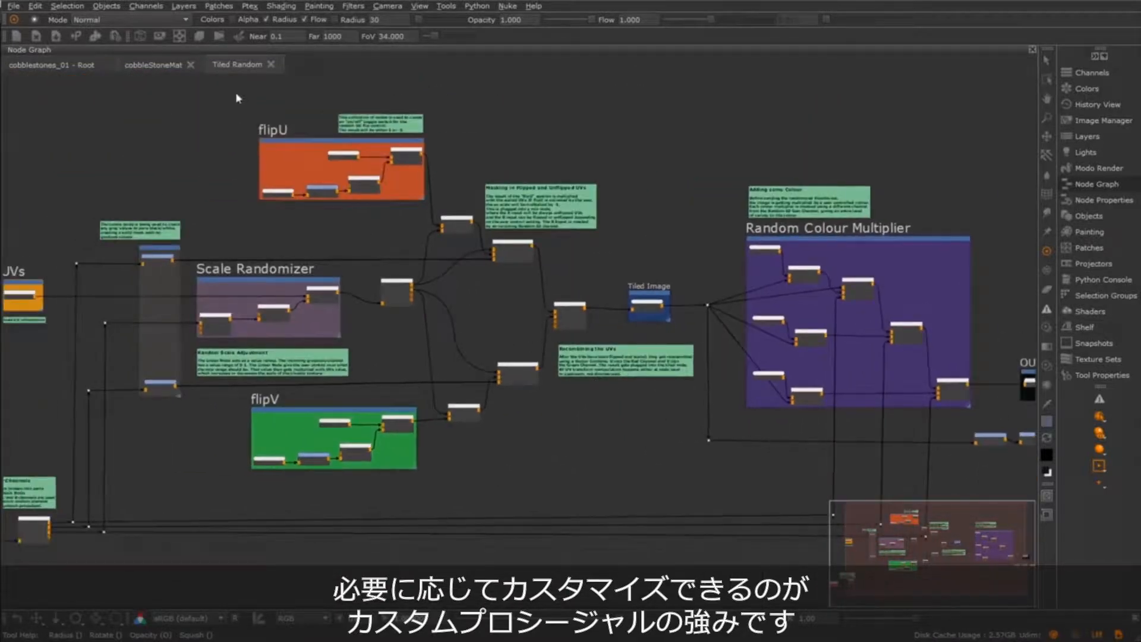
pyautogui.click(273, 65)
pyautogui.moveTo(509, 336); pyautogui.dragTo(445, 295, button='middle')
pyautogui.scroll(-5, 569, 407)
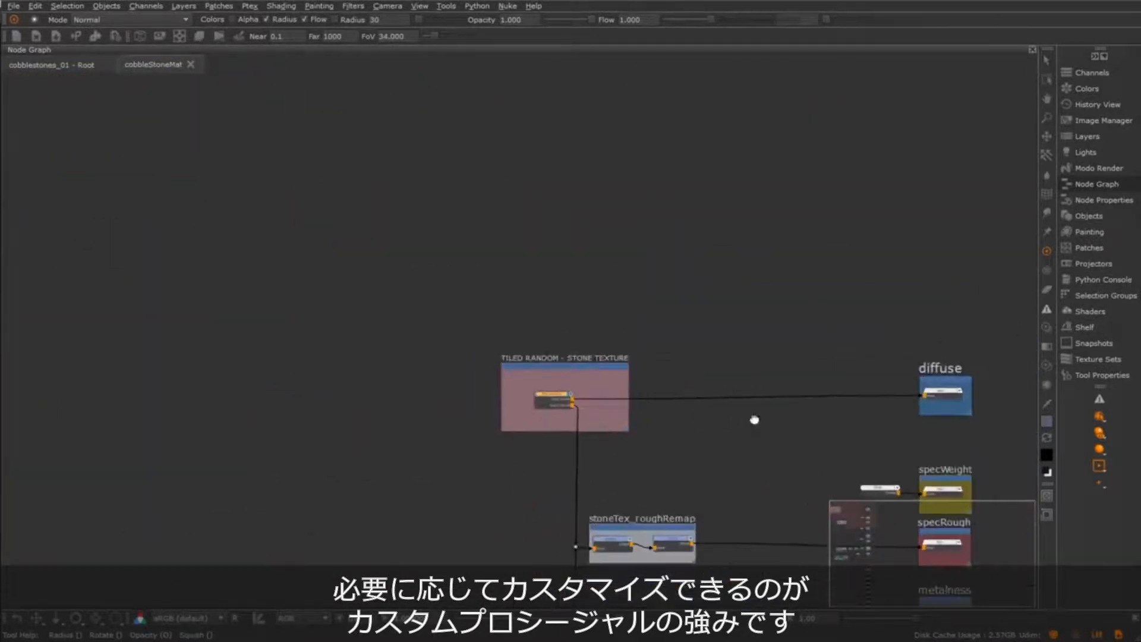
# Highlight the cobbleStoneMat branches one by one: Tiled Random to diffuse, stoneTex_roughRemap to specRough, and stoneTex_heightRemap to bump1 and disp
pyautogui.moveTo(755, 420); pyautogui.dragTo(556, 361, button='middle')
pyautogui.moveTo(182, 250); pyautogui.dragTo(876, 383)
pyautogui.moveTo(555, 455); pyautogui.dragTo(547, 375, button='middle')
pyautogui.moveTo(346, 384); pyautogui.dragTo(768, 449)
pyautogui.moveTo(650, 549); pyautogui.dragTo(670, 381, button='middle')
pyautogui.moveTo(675, 491); pyautogui.dragTo(652, 356, button='middle')
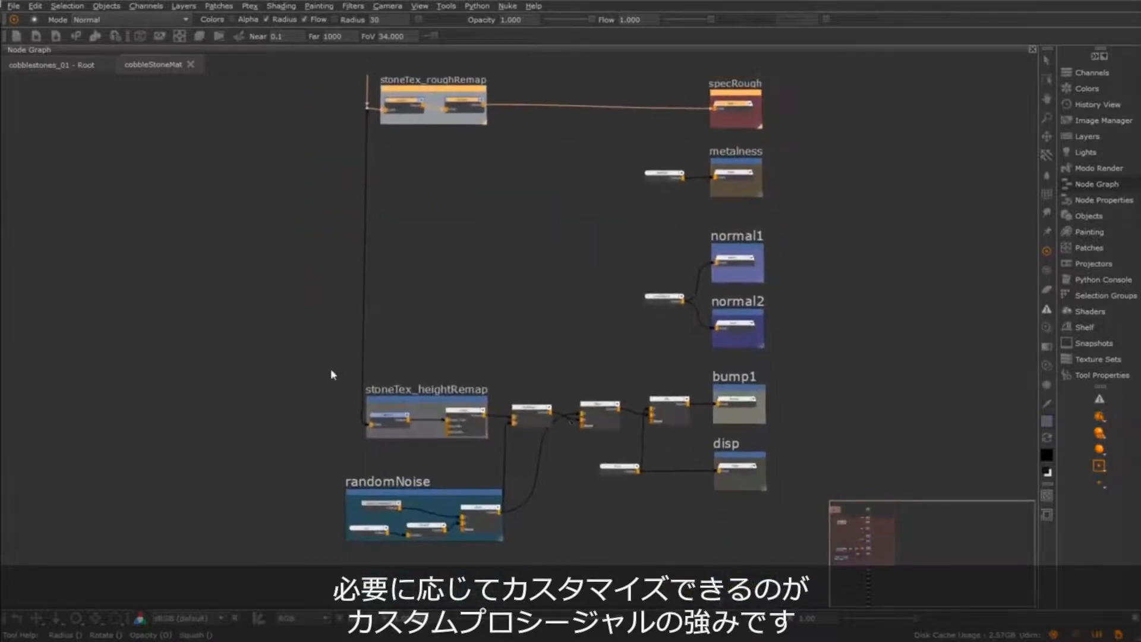
pyautogui.moveTo(331, 368); pyautogui.dragTo(779, 441)
pyautogui.scroll(-3, 576, 362)
pyautogui.moveTo(576, 362); pyautogui.dragTo(599, 444, button='middle')
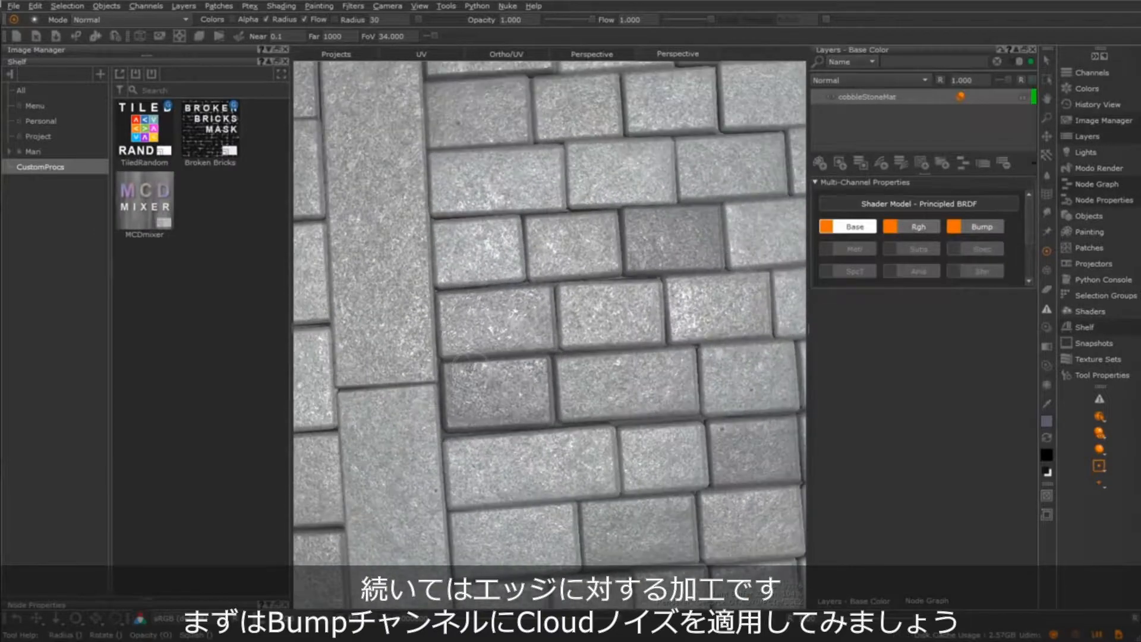
# Add a Cloud procedural layer above cobbleStoneMat in the Bump channel and set its blend mode to Multiply
pyautogui.keyDown('alt'); pyautogui.moveTo(704, 425); pyautogui.dragTo(642, 413, button='right'); pyautogui.keyUp('alt')
pyautogui.keyDown('alt'); pyautogui.moveTo(642, 413); pyautogui.dragTo(646, 443); pyautogui.keyUp('alt')
pyautogui.keyDown('alt'); pyautogui.moveTo(646, 443); pyautogui.dragTo(612, 454, button='middle'); pyautogui.keyUp('alt')
pyautogui.keyDown('alt'); pyautogui.moveTo(612, 454); pyautogui.dragTo(584, 450, button='right'); pyautogui.keyUp('alt')
pyautogui.click(978, 226)
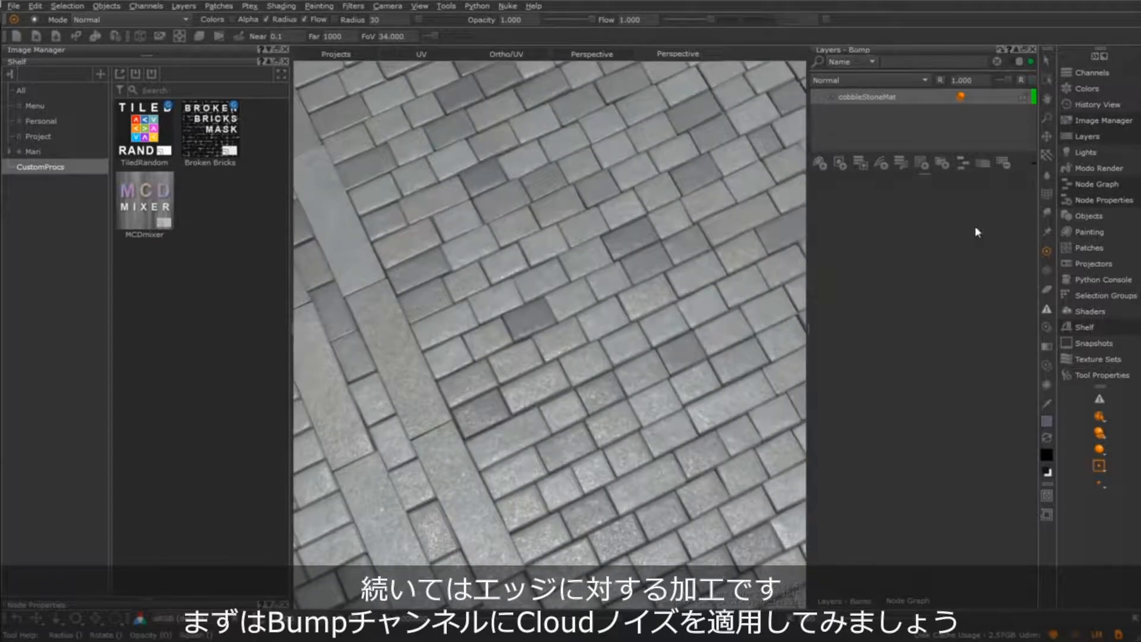
pyautogui.press('Tab')
pyautogui.write('cloud')
pyautogui.press('Return')
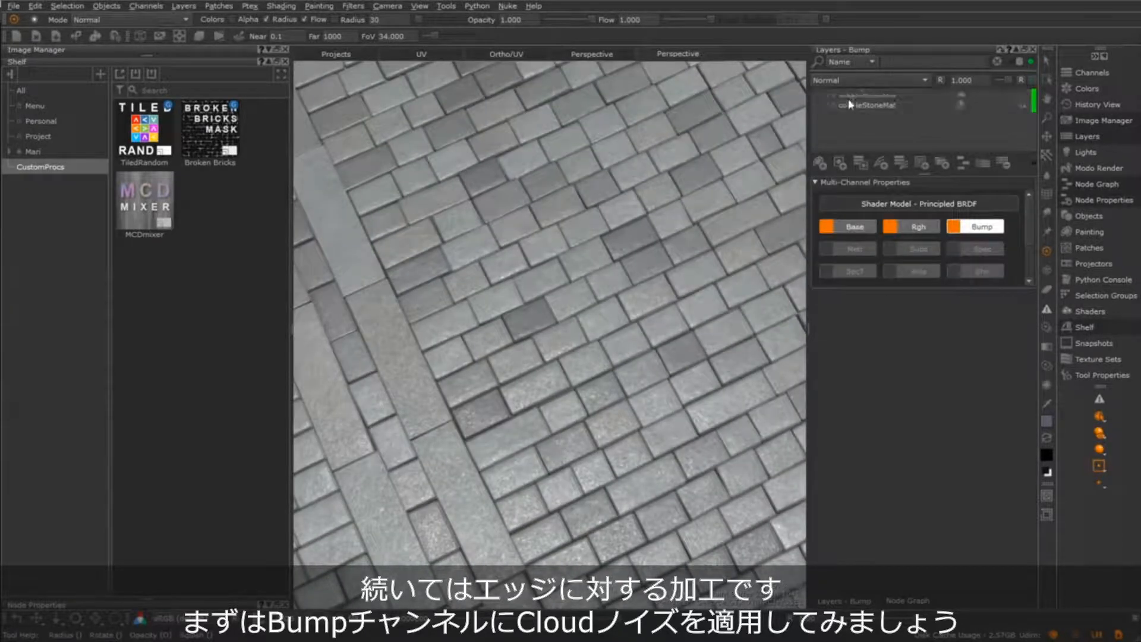
pyautogui.click(849, 81)
pyautogui.click(910, 132)
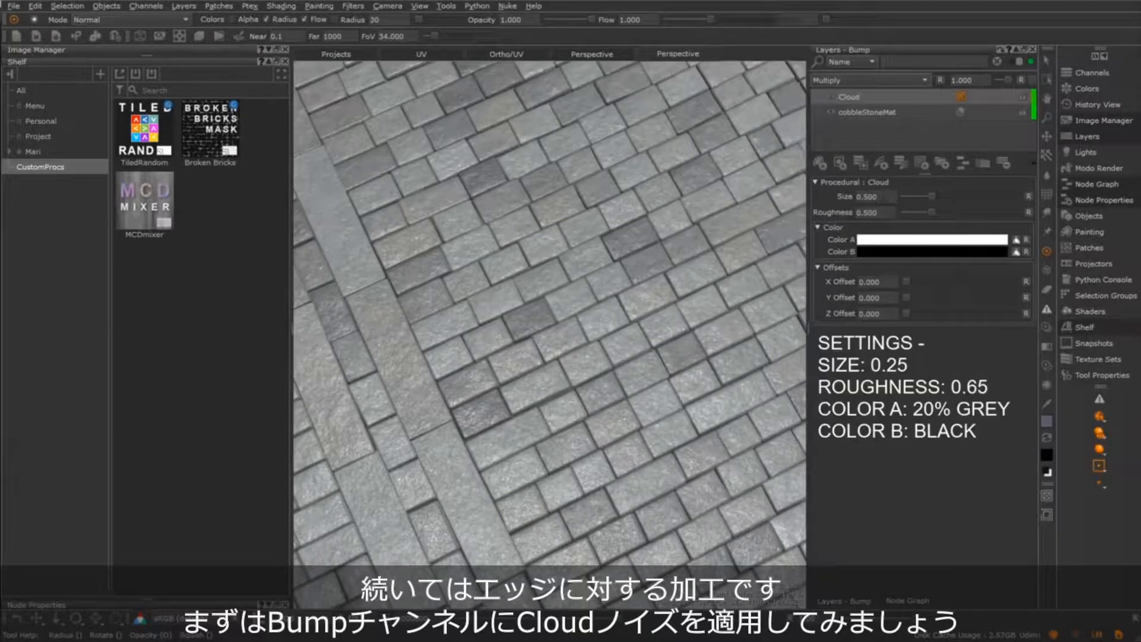
# Set the Cloud procedural's Size to 0.25, Roughness to 0.65 and Color A to 20% grey
pyautogui.write('0.25')
pyautogui.press('Return')
pyautogui.doubleClick(874, 212)
pyautogui.write('0.65')
pyautogui.press('Return')
pyautogui.click(892, 239)
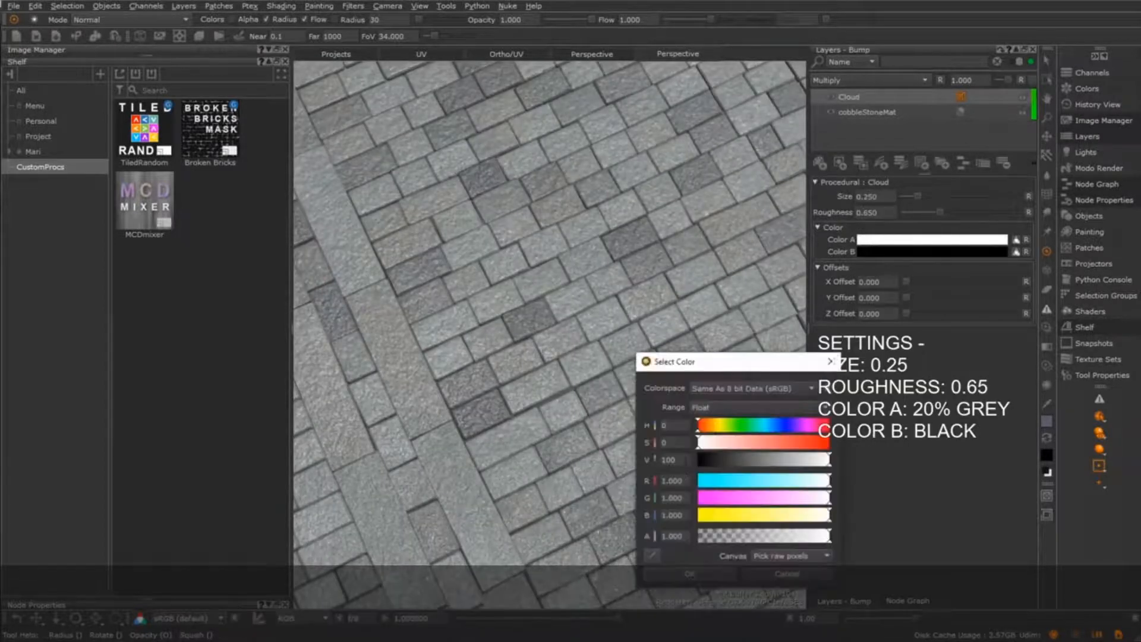
pyautogui.write('20')
pyautogui.click(689, 574)
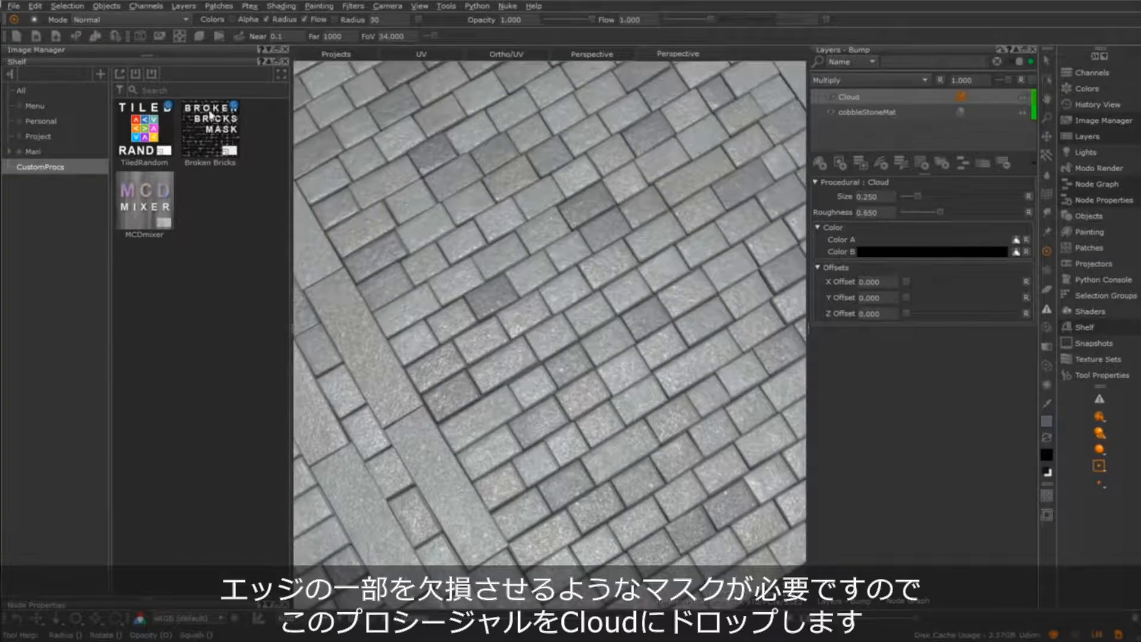
# Apply the Broken Bricks custom procedural as a mask on the Cloud layer and adjust its Broad/Sharp Mix to 0.250
pyautogui.moveTo(209, 124)
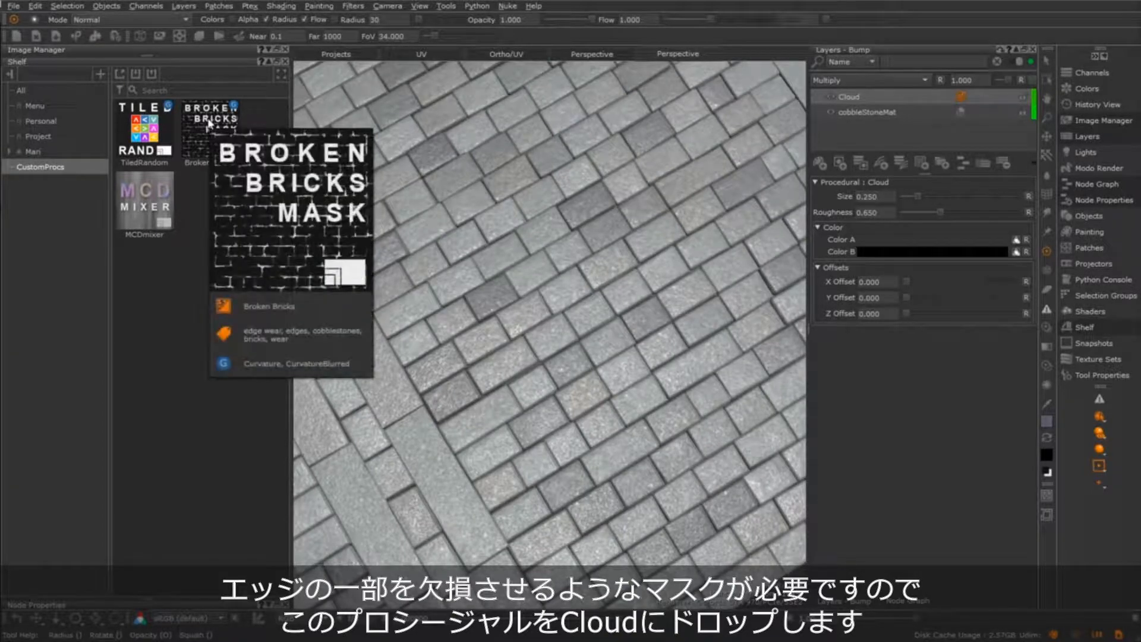
pyautogui.moveTo(209, 123); pyautogui.dragTo(886, 93)
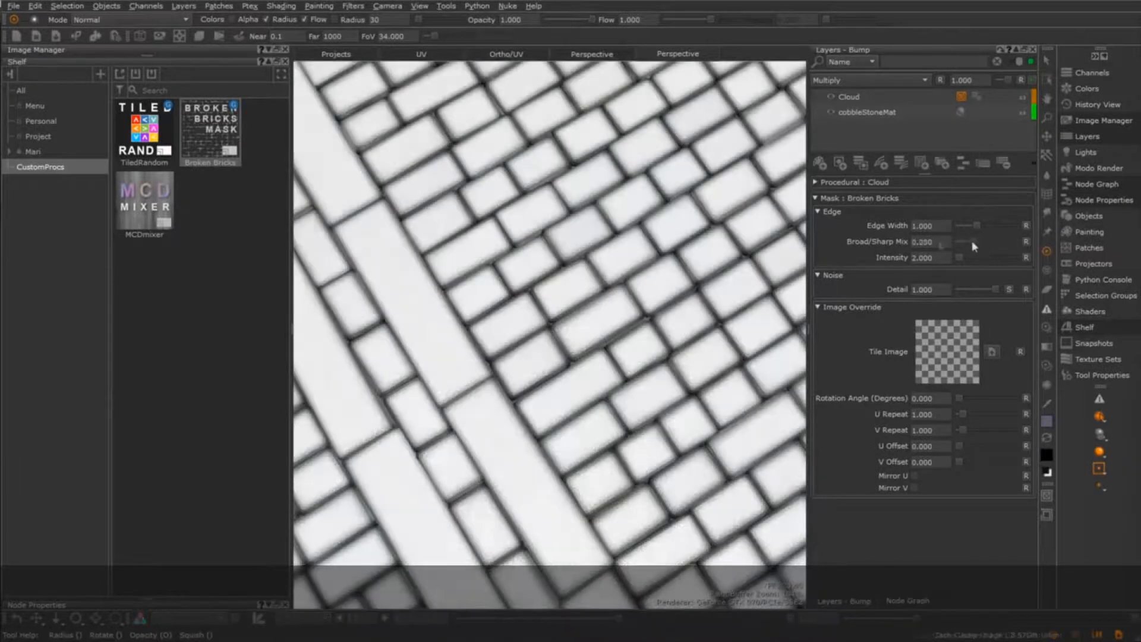
pyautogui.moveTo(971, 241)
pyautogui.mouseDown()
pyautogui.moveTo(1029, 244)
pyautogui.moveTo(943, 247)
pyautogui.moveTo(1033, 254)
pyautogui.moveTo(965, 258)
pyautogui.mouseUp()
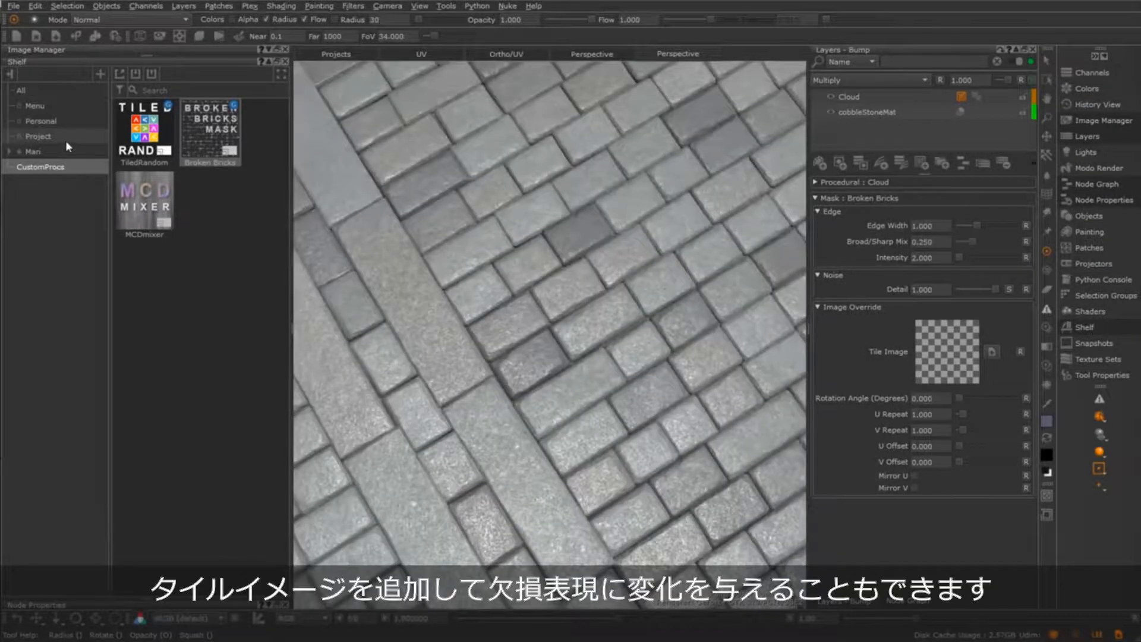
# Try grunge1.tif from the Project shelf as the Broken Bricks mask's Tile Image, inspect the edges, and reset the image
pyautogui.click(65, 139)
pyautogui.moveTo(145, 132); pyautogui.dragTo(945, 352)
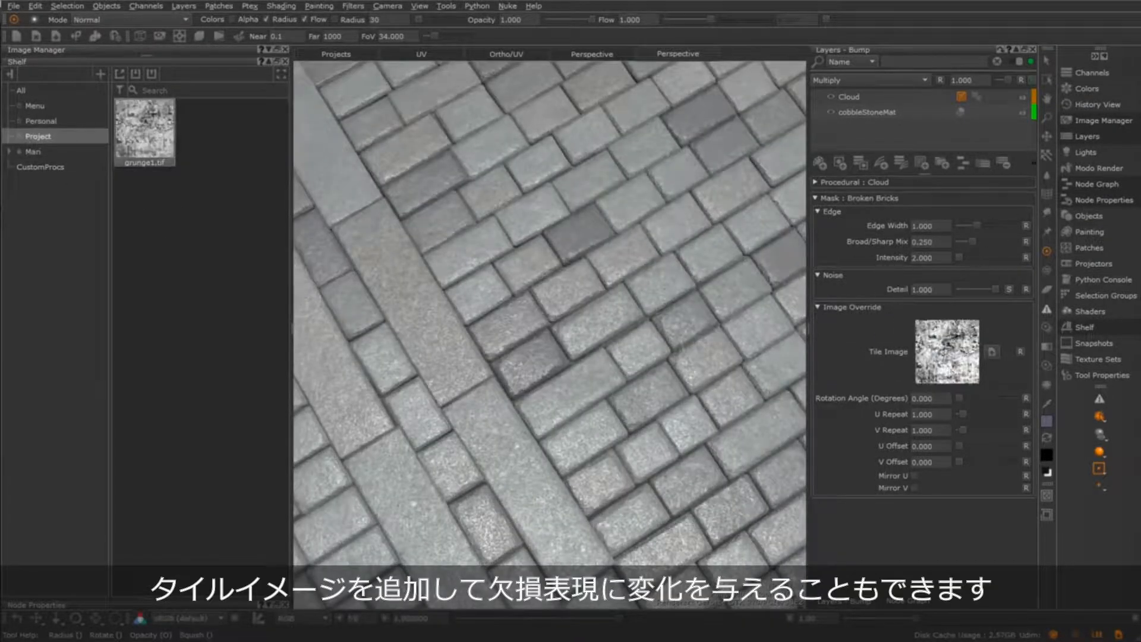
pyautogui.scroll(8, 526, 333)
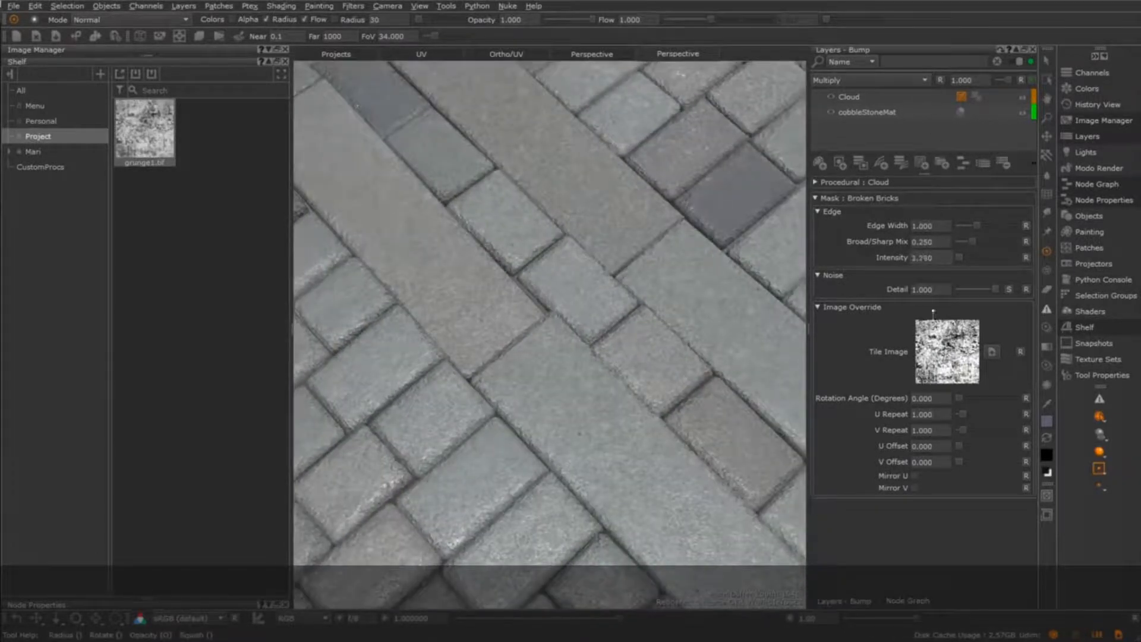
pyautogui.keyDown('alt'); pyautogui.moveTo(669, 407); pyautogui.dragTo(589, 412); pyautogui.keyUp('alt')
pyautogui.click(1022, 352)
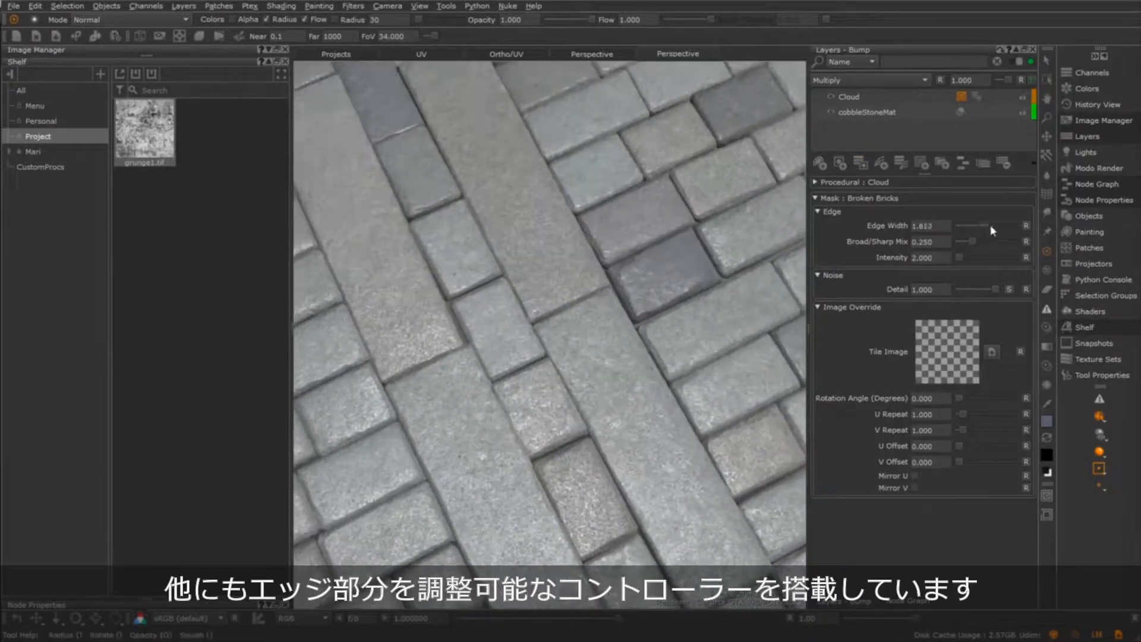
# Try different Edge Width, Intensity and Detail values on the Broken Bricks mask, resetting Edge Width and Intensity between trials
pyautogui.moveTo(991, 226); pyautogui.dragTo(1020, 237)
pyautogui.click(1026, 226)
pyautogui.moveTo(959, 257); pyautogui.dragTo(920, 173)
pyautogui.click(1025, 260)
pyautogui.moveTo(920, 290); pyautogui.dragTo(919, 167)
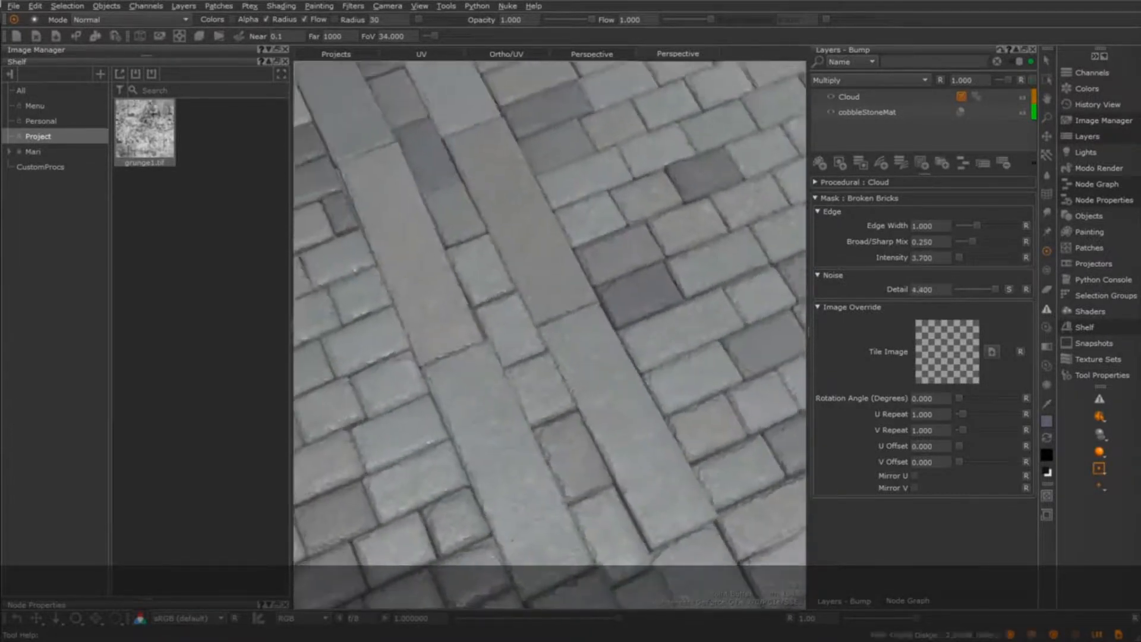
# Find the Broken Bricks node masking Cloud (Merge) in the root node graph, enter its internal network and survey it as a whole
pyautogui.keyDown('alt'); pyautogui.moveTo(690, 390); pyautogui.dragTo(702, 395); pyautogui.keyUp('alt')
pyautogui.keyDown('alt'); pyautogui.moveTo(702, 396); pyautogui.dragTo(595, 428, button='right'); pyautogui.keyUp('alt')
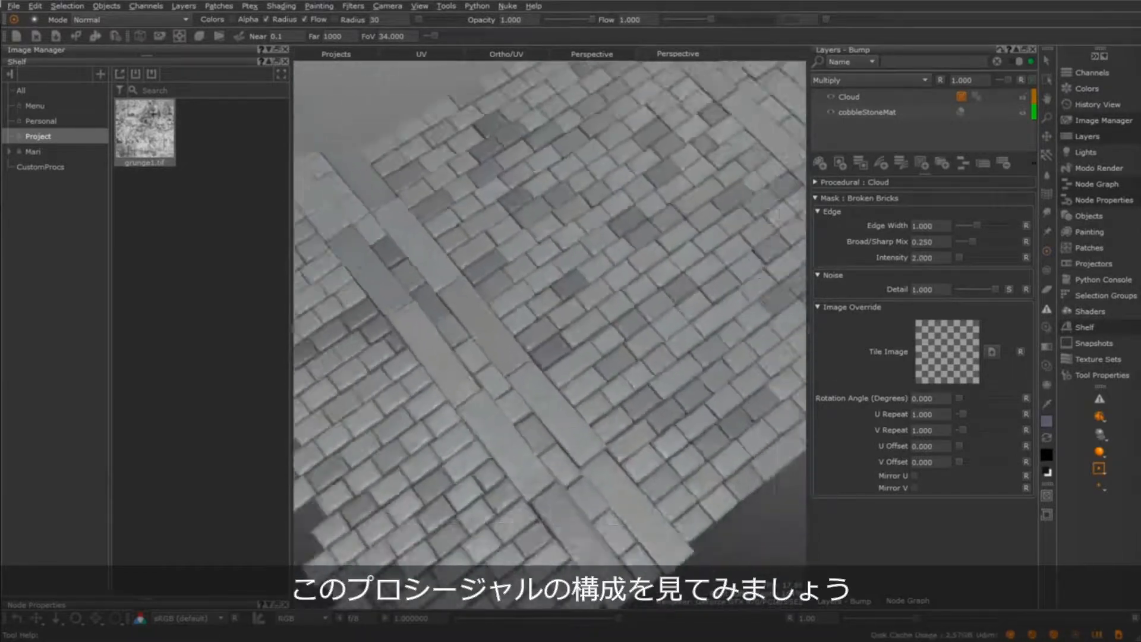
pyautogui.keyDown('alt'); pyautogui.moveTo(595, 428); pyautogui.dragTo(634, 452); pyautogui.keyUp('alt')
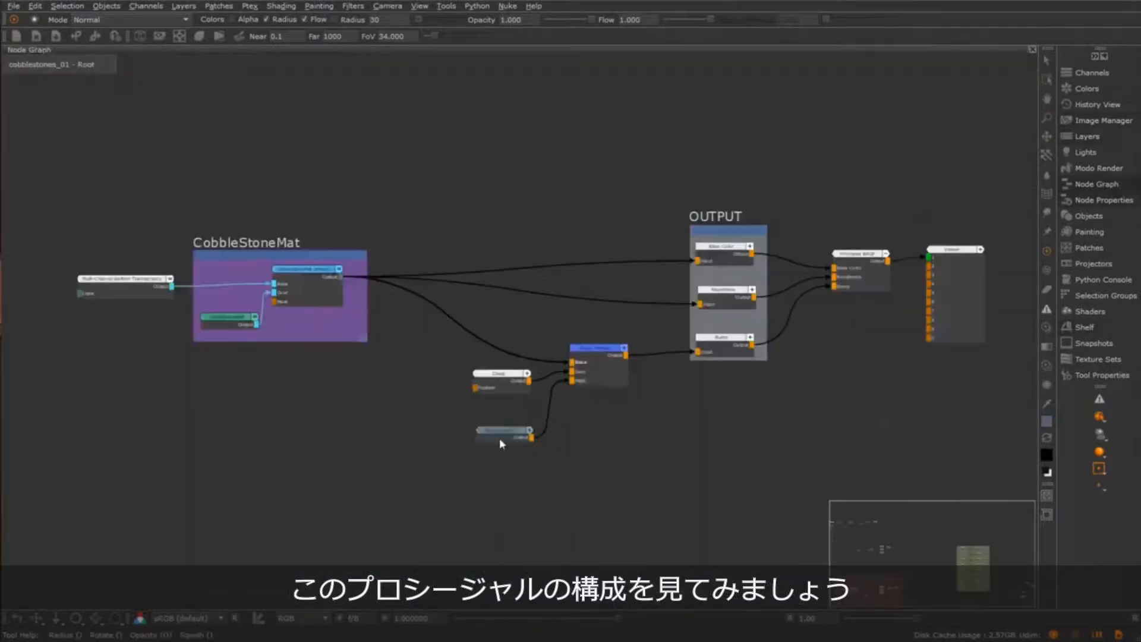
pyautogui.scroll(6, 523, 486)
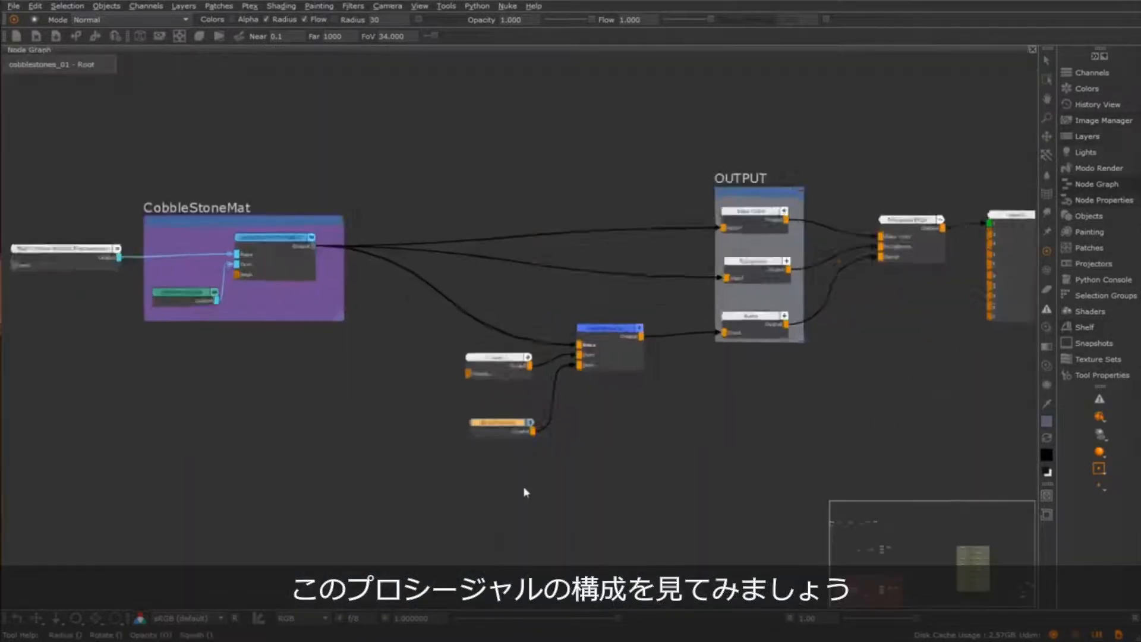
pyautogui.moveTo(538, 506); pyautogui.dragTo(557, 522, button='middle')
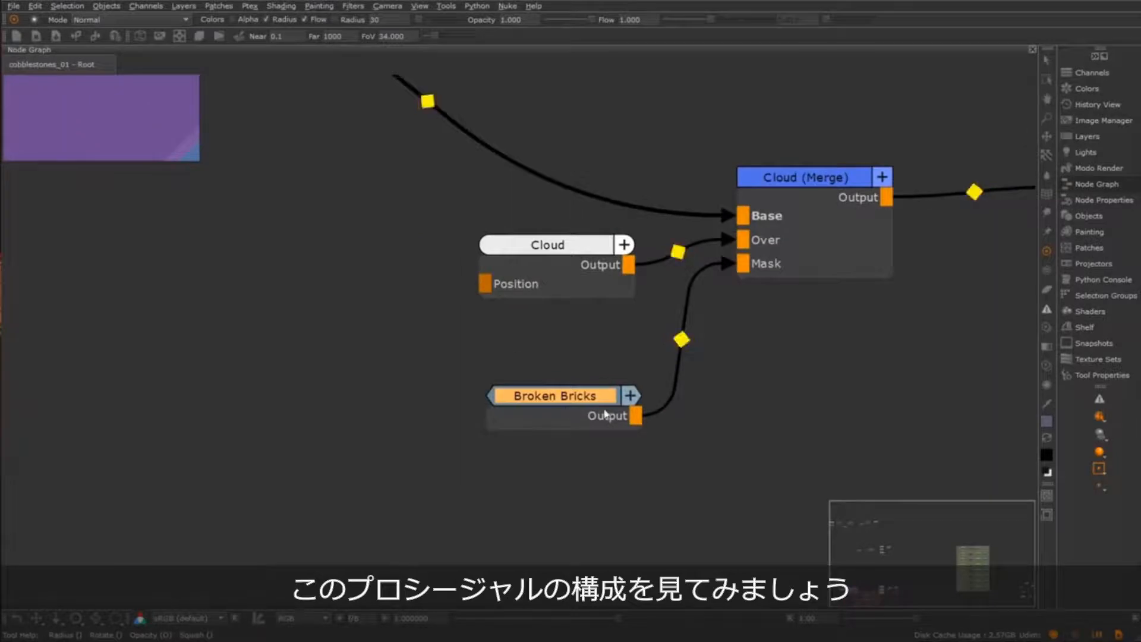
pyautogui.doubleClick(606, 414)
pyautogui.scroll(-2, 760, 495)
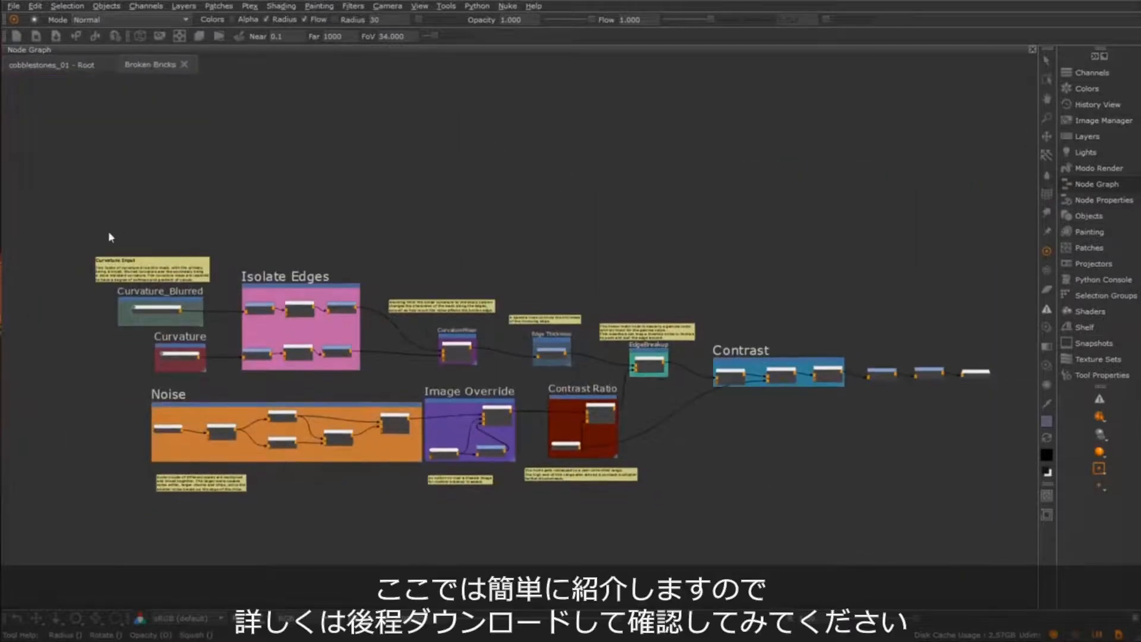
pyautogui.moveTo(95, 216); pyautogui.dragTo(1009, 551)
pyautogui.moveTo(712, 517)
pyautogui.mouseDown(button='middle')
pyautogui.moveTo(704, 496)
pyautogui.moveTo(712, 499)
pyautogui.moveTo(696, 506)
pyautogui.mouseUp(button='middle')
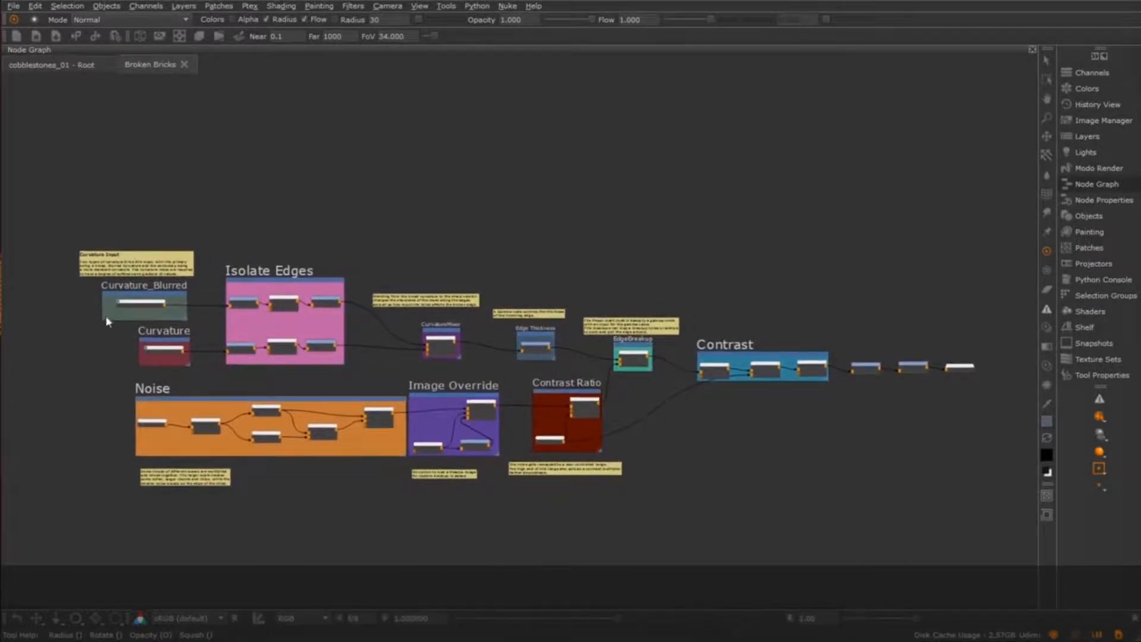
# Highlight the Curvature_Blurred and Curvature inputs, the Isolate Edges group and the Noise branch of the Broken Bricks network
pyautogui.scroll(3, 96, 309)
pyautogui.moveTo(95, 308); pyautogui.dragTo(314, 331, button='middle')
pyautogui.moveTo(270, 302); pyautogui.dragTo(459, 435)
pyautogui.moveTo(465, 435); pyautogui.dragTo(248, 369, button='middle')
pyautogui.moveTo(125, 379); pyautogui.dragTo(575, 479)
pyautogui.moveTo(547, 436); pyautogui.dragTo(420, 441, button='middle')
# Trace the edge branch through the CurvatureMixer and Edge Thickness nodes to the Power node in the EdgeBreakup group
pyautogui.moveTo(192, 198); pyautogui.dragTo(357, 357)
pyautogui.moveTo(489, 402); pyautogui.dragTo(400, 369, button='middle')
pyautogui.click(401, 370)
pyautogui.moveTo(731, 381); pyautogui.dragTo(555, 387, button='middle')
pyautogui.click(530, 377)
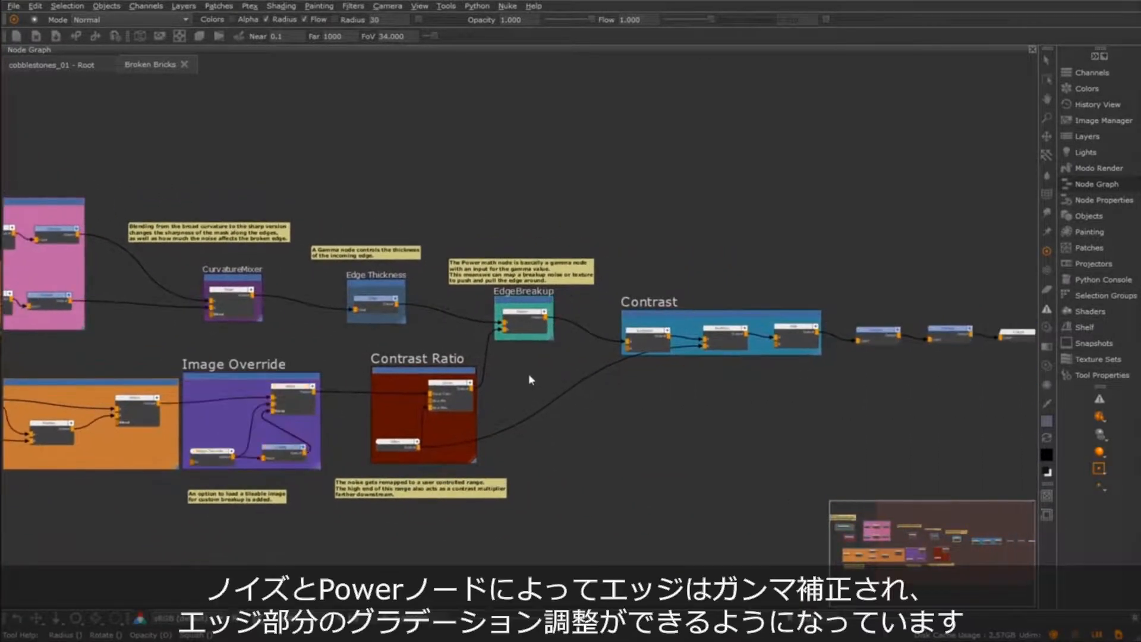
pyautogui.scroll(3, 529, 376)
pyautogui.moveTo(421, 257); pyautogui.dragTo(427, 329, button='middle')
pyautogui.moveTo(421, 316); pyautogui.dragTo(626, 409)
pyautogui.scroll(-5, 512, 397)
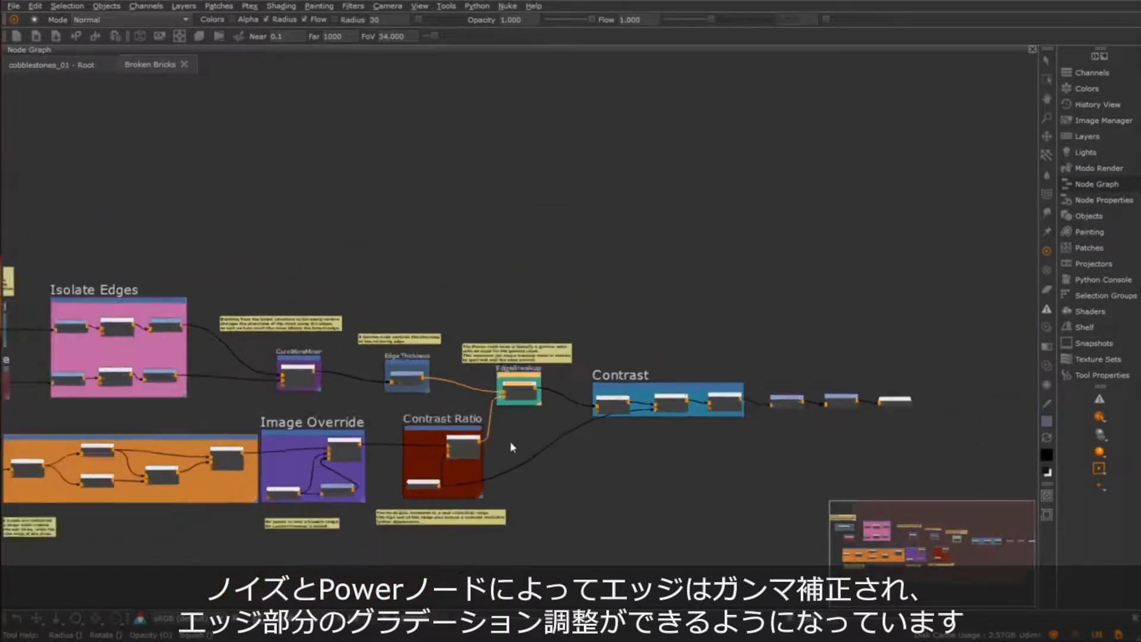
# Examine the Contrast Ratio group, selecting its Linear and Edge nodes and following the Edge output toward Contrast
pyautogui.moveTo(558, 461); pyautogui.dragTo(644, 418, button='middle')
pyautogui.scroll(2, 567, 410)
pyautogui.click(586, 410)
pyautogui.scroll(-1, 655, 412)
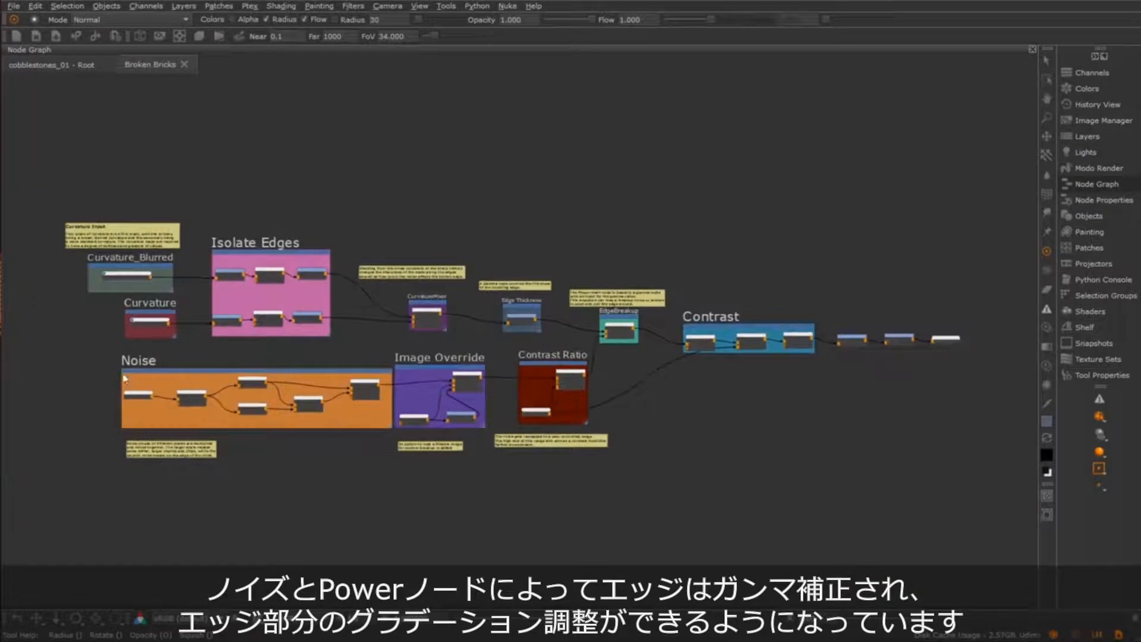
pyautogui.scroll(5, 566, 409)
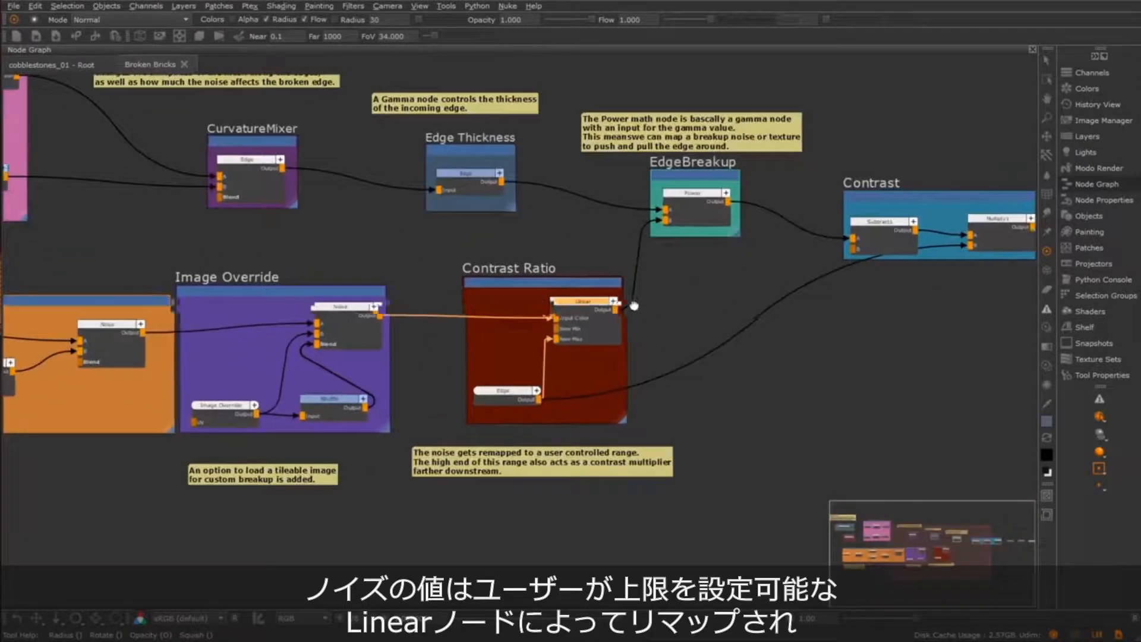
pyautogui.scroll(2, 634, 306)
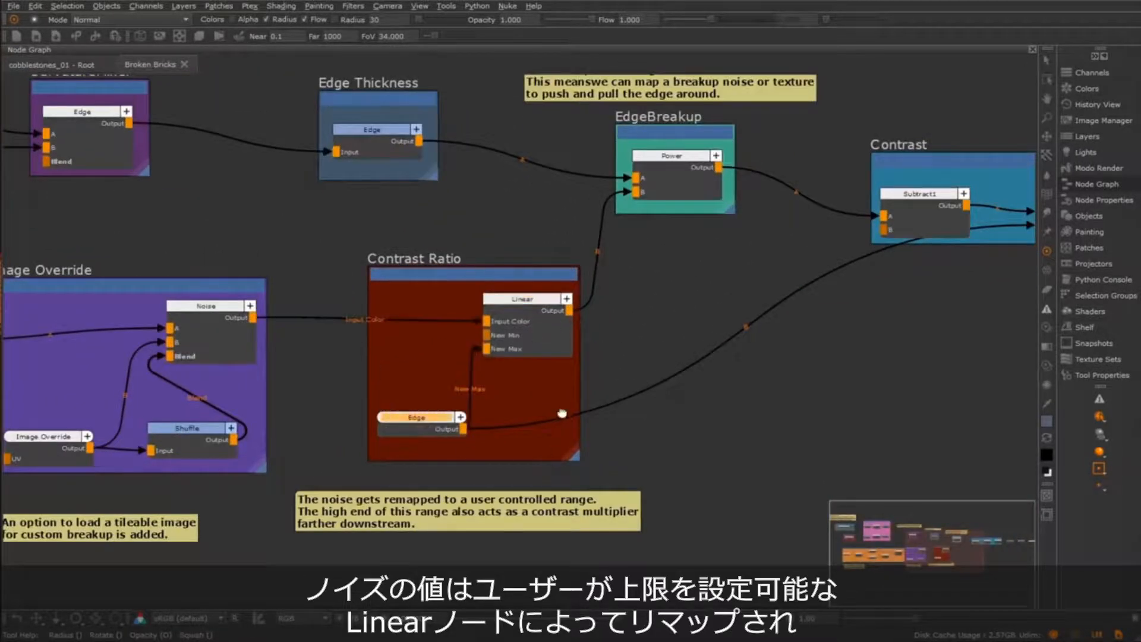
pyautogui.moveTo(562, 413); pyautogui.dragTo(522, 415, button='middle')
pyautogui.moveTo(650, 337); pyautogui.dragTo(208, 424, button='middle')
# Highlight the Subtract, Multiply and Add nodes of the Contrast group and follow them to the network's Output node
pyautogui.moveTo(338, 212); pyautogui.dragTo(790, 343)
pyautogui.moveTo(798, 399); pyautogui.dragTo(666, 424, button='middle')
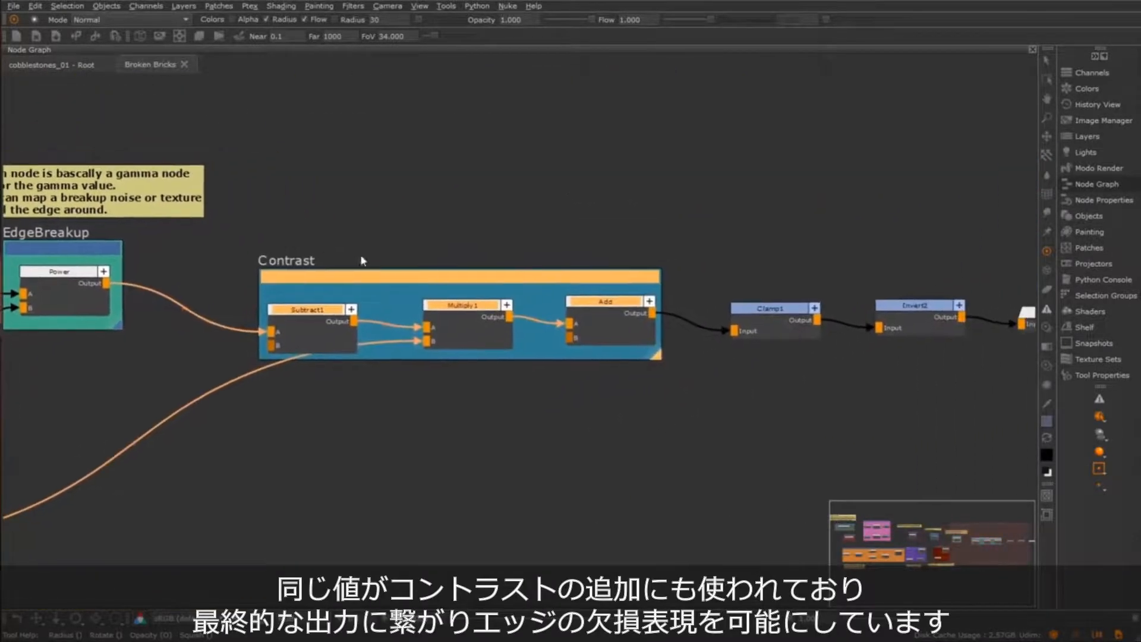
pyautogui.moveTo(603, 266); pyautogui.dragTo(367, 275, button='middle')
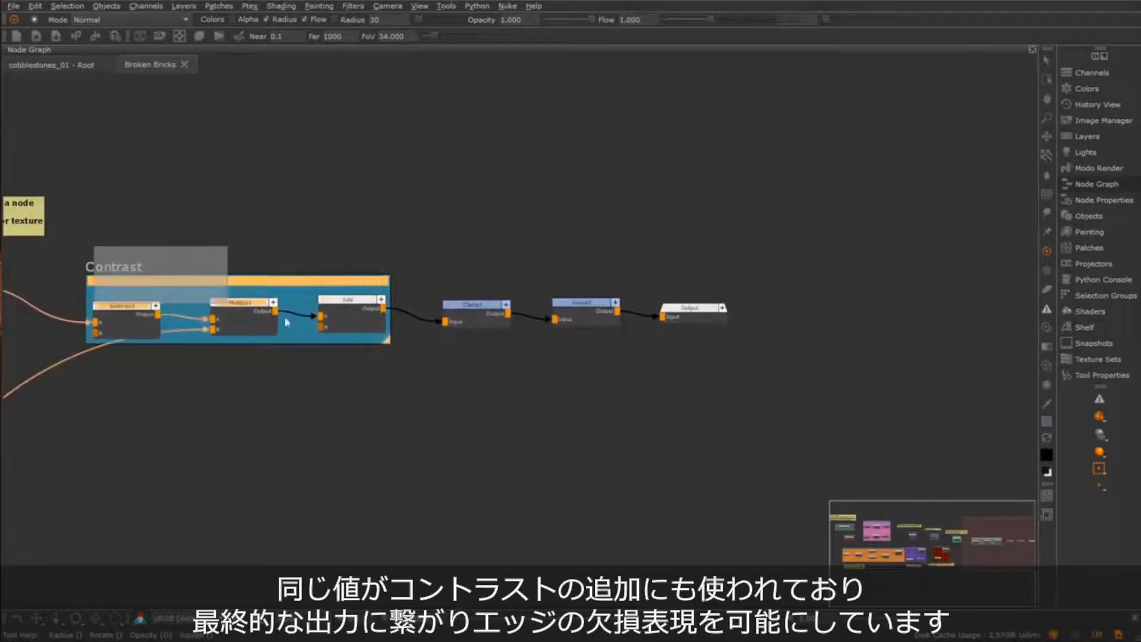
pyautogui.click(693, 313)
pyautogui.moveTo(565, 415); pyautogui.dragTo(731, 409, button='middle')
pyautogui.scroll(-3, 732, 409)
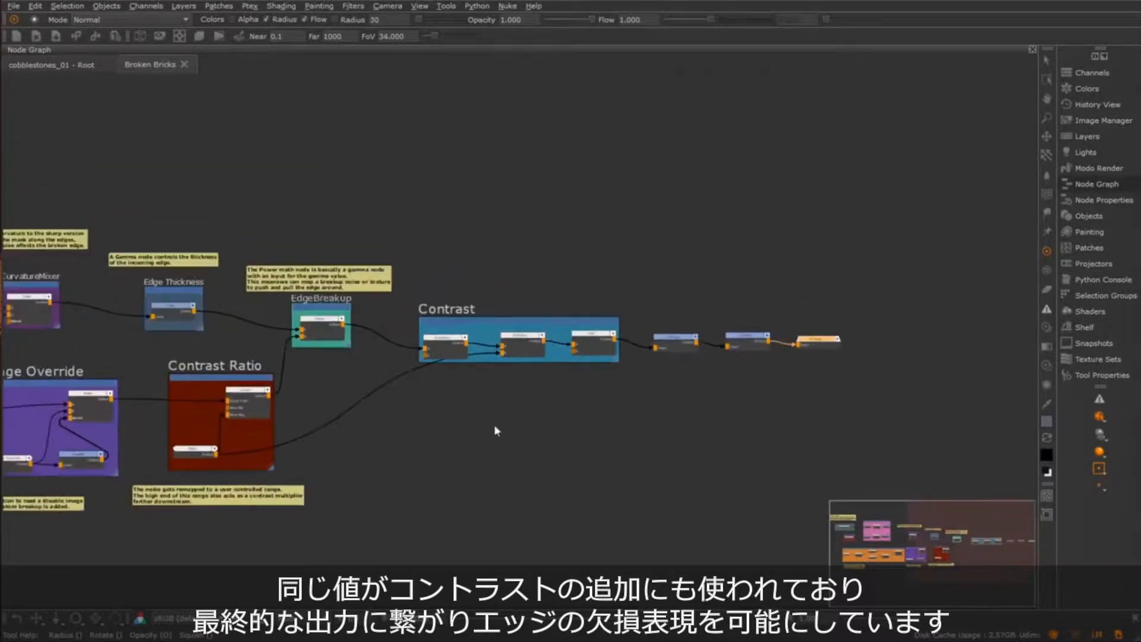
pyautogui.scroll(-2, 497, 426)
pyautogui.moveTo(513, 424); pyautogui.dragTo(624, 416, button='middle')
# Return to the cobblestone model and inspect the broken stone edges from several angles, both close up and from a distance
pyautogui.moveTo(626, 466); pyautogui.dragTo(629, 467, button='middle')
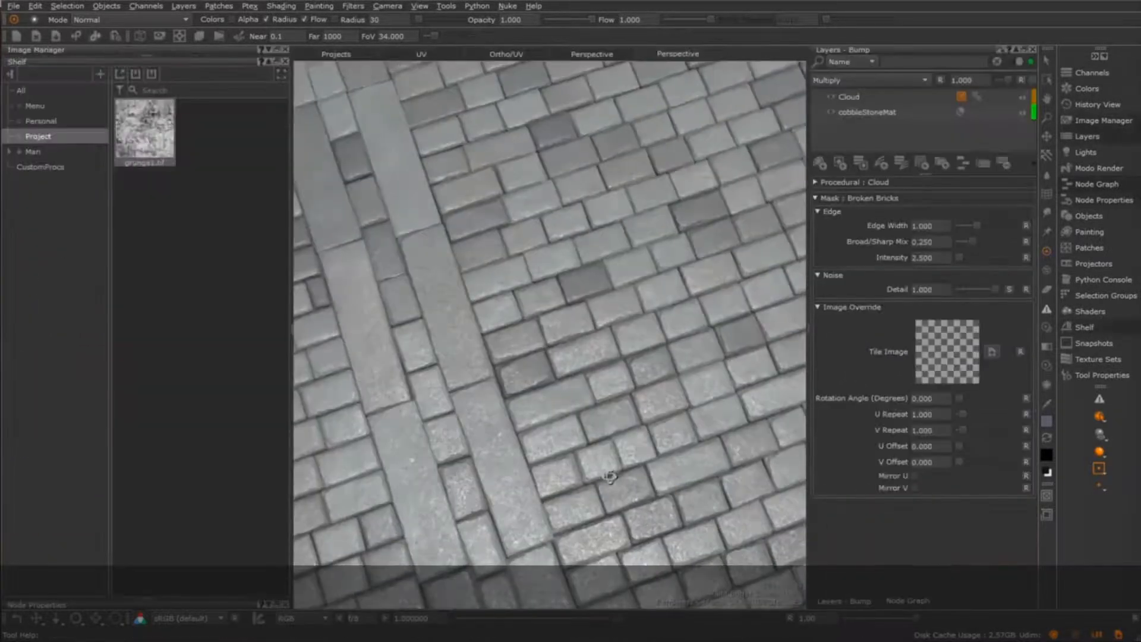
pyautogui.scroll(5, 632, 494)
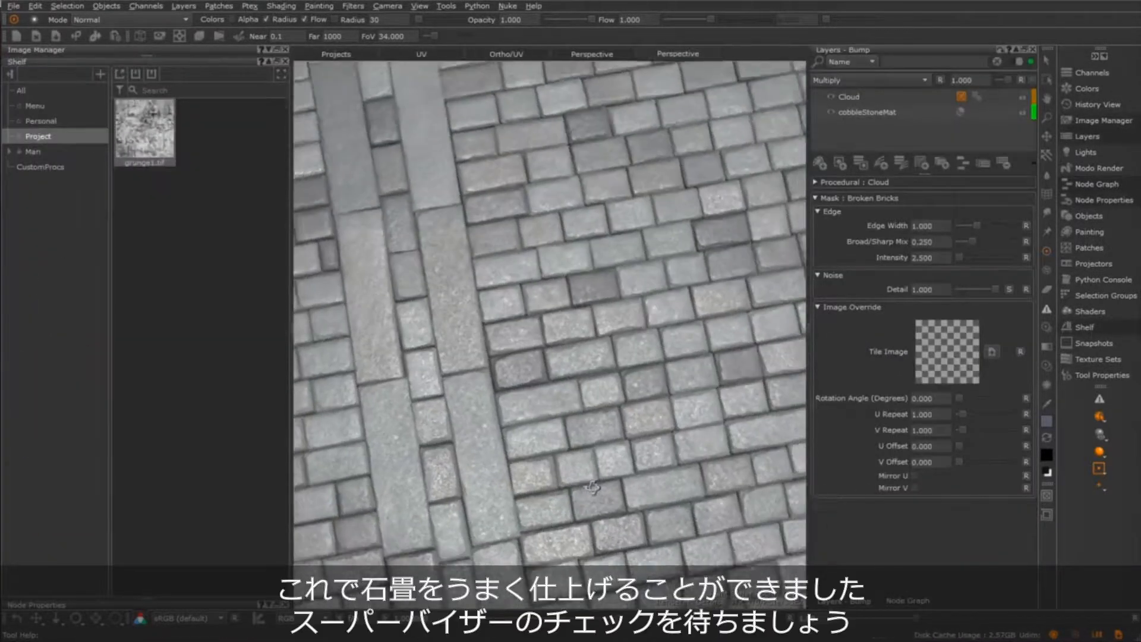
pyautogui.keyDown('alt'); pyautogui.moveTo(630, 333); pyautogui.dragTo(594, 336); pyautogui.keyUp('alt')
pyautogui.keyDown('alt'); pyautogui.moveTo(595, 336); pyautogui.dragTo(355, 360, button='middle'); pyautogui.keyUp('alt')
pyautogui.scroll(-5, 571, 462)
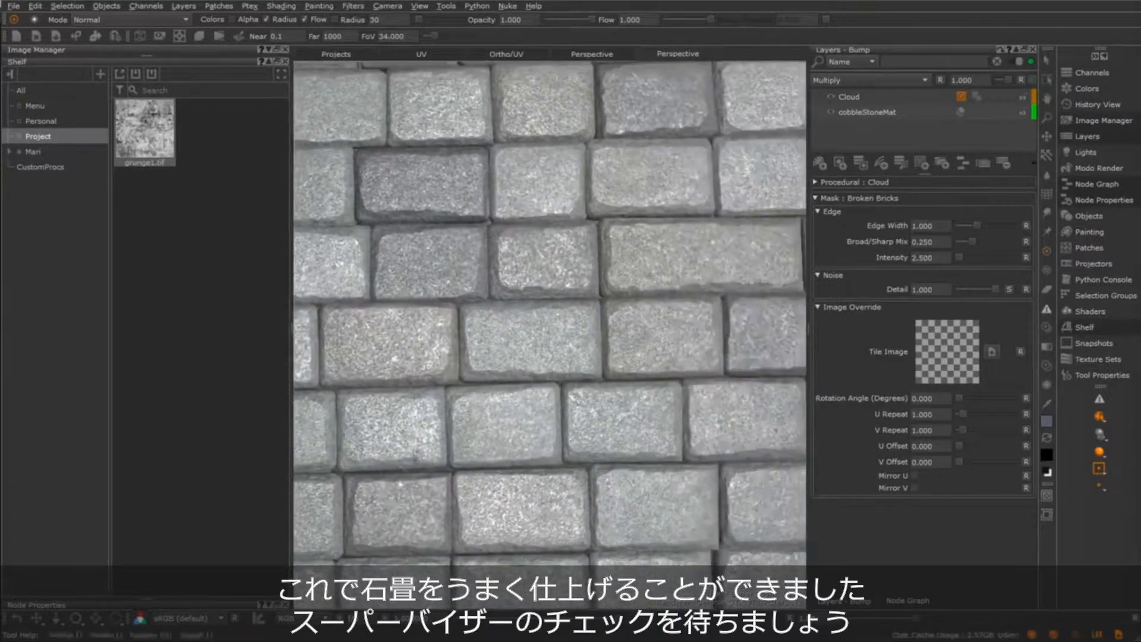
pyautogui.keyDown('alt'); pyautogui.moveTo(572, 461); pyautogui.dragTo(551, 480); pyautogui.keyUp('alt')
pyautogui.keyDown('alt'); pyautogui.moveTo(550, 480); pyautogui.dragTo(612, 494, button='middle'); pyautogui.keyUp('alt')
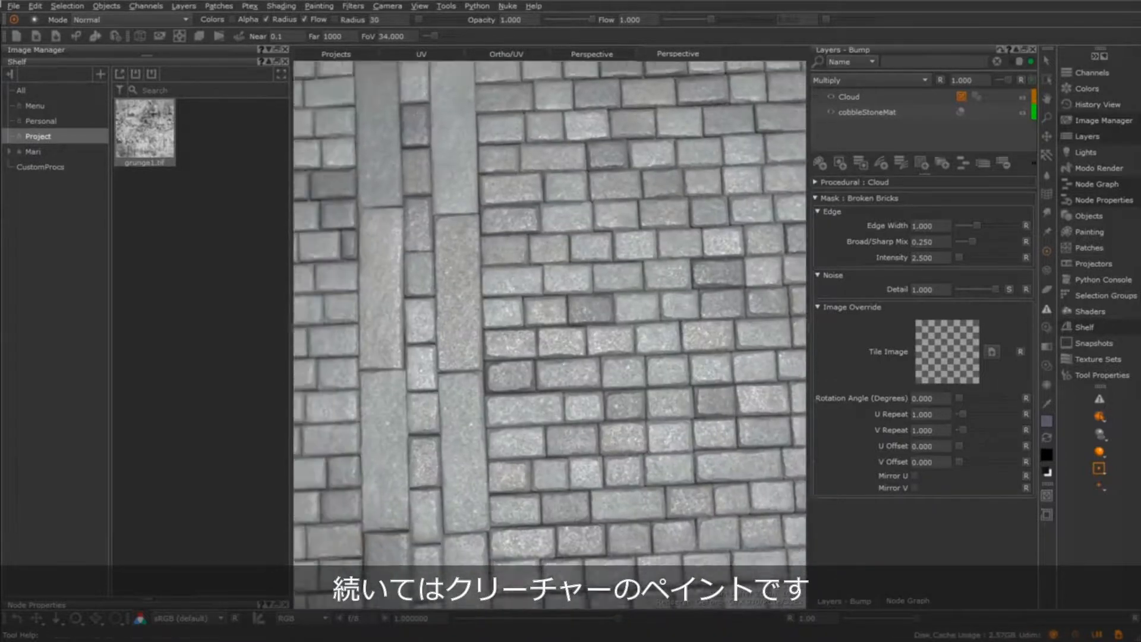
pyautogui.keyDown('alt'); pyautogui.moveTo(612, 493); pyautogui.dragTo(556, 497, button='right'); pyautogui.keyUp('alt')
pyautogui.keyDown('alt'); pyautogui.moveTo(556, 497); pyautogui.dragTo(581, 492, button='middle'); pyautogui.keyUp('alt')
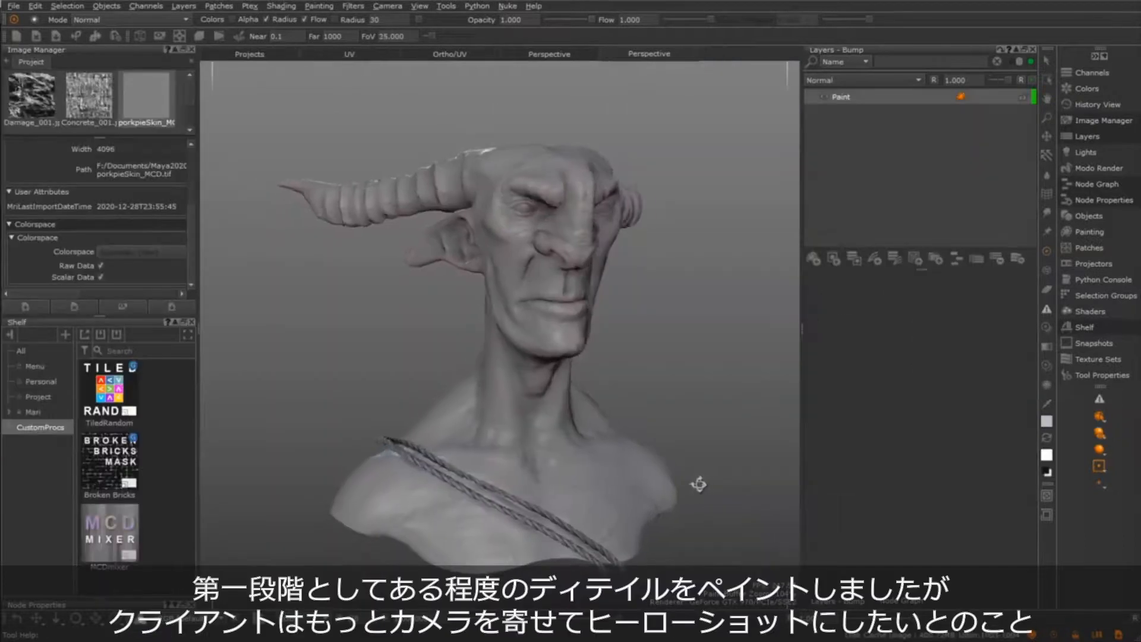
# Inspect the horned creature bust from both sides, then examine its painted detail around the eye, nose and brow up close
pyautogui.keyDown('alt'); pyautogui.moveTo(701, 487); pyautogui.dragTo(668, 466); pyautogui.keyUp('alt')
pyautogui.keyDown('alt'); pyautogui.moveTo(667, 466); pyautogui.dragTo(594, 470, button='right'); pyautogui.keyUp('alt')
pyautogui.keyDown('alt'); pyautogui.moveTo(594, 469); pyautogui.dragTo(530, 475, button='middle'); pyautogui.keyUp('alt')
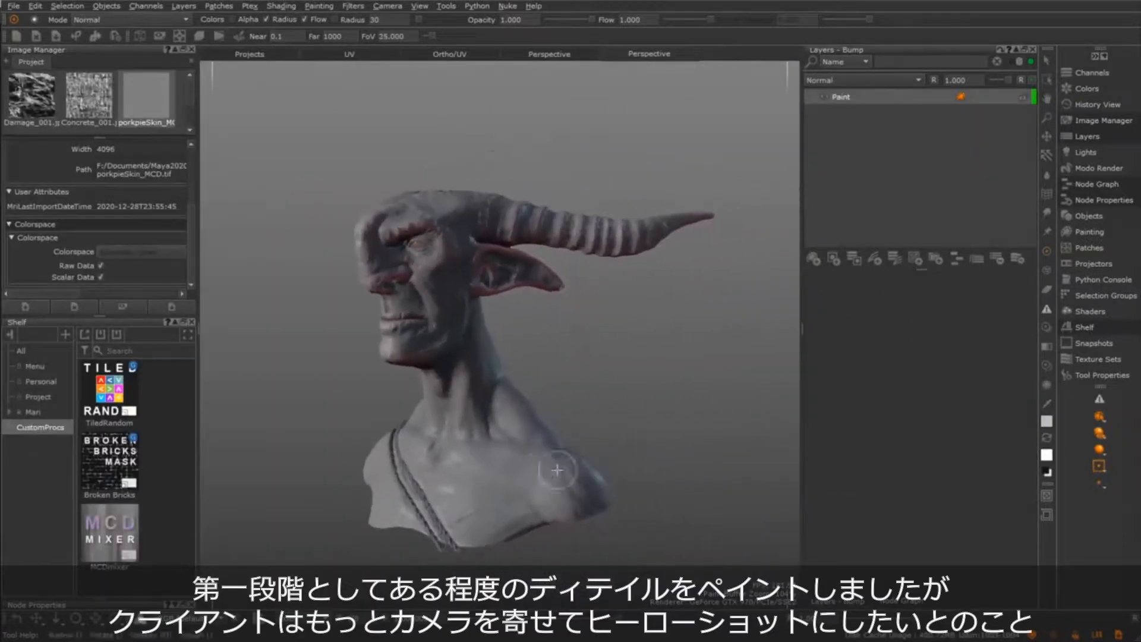
pyautogui.keyDown('alt'); pyautogui.moveTo(505, 470); pyautogui.dragTo(546, 454); pyautogui.keyUp('alt')
pyautogui.keyDown('alt'); pyautogui.moveTo(470, 435); pyautogui.dragTo(528, 427); pyautogui.keyUp('alt')
pyautogui.keyDown('alt'); pyautogui.moveTo(500, 434); pyautogui.dragTo(525, 464, button='middle'); pyautogui.keyUp('alt')
pyautogui.keyDown('alt'); pyautogui.moveTo(525, 463); pyautogui.dragTo(574, 470, button='right'); pyautogui.keyUp('alt')
pyautogui.keyDown('alt'); pyautogui.moveTo(574, 470); pyautogui.dragTo(612, 535, button='middle'); pyautogui.keyUp('alt')
pyautogui.keyDown('alt'); pyautogui.moveTo(527, 499); pyautogui.dragTo(560, 494); pyautogui.keyUp('alt')
pyautogui.keyDown('alt'); pyautogui.moveTo(560, 495); pyautogui.dragTo(436, 446, button='middle'); pyautogui.keyUp('alt')
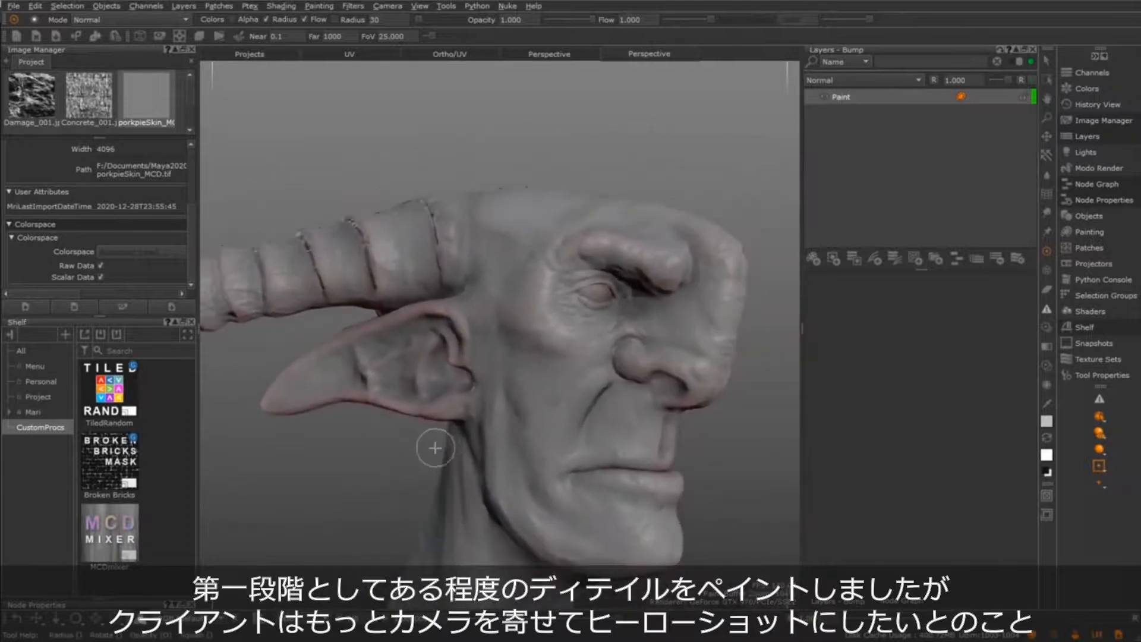
pyautogui.keyDown('alt'); pyautogui.moveTo(436, 446); pyautogui.dragTo(626, 476, button='right'); pyautogui.keyUp('alt')
pyautogui.keyDown('alt'); pyautogui.moveTo(636, 476); pyautogui.dragTo(562, 484, button='middle'); pyautogui.keyUp('alt')
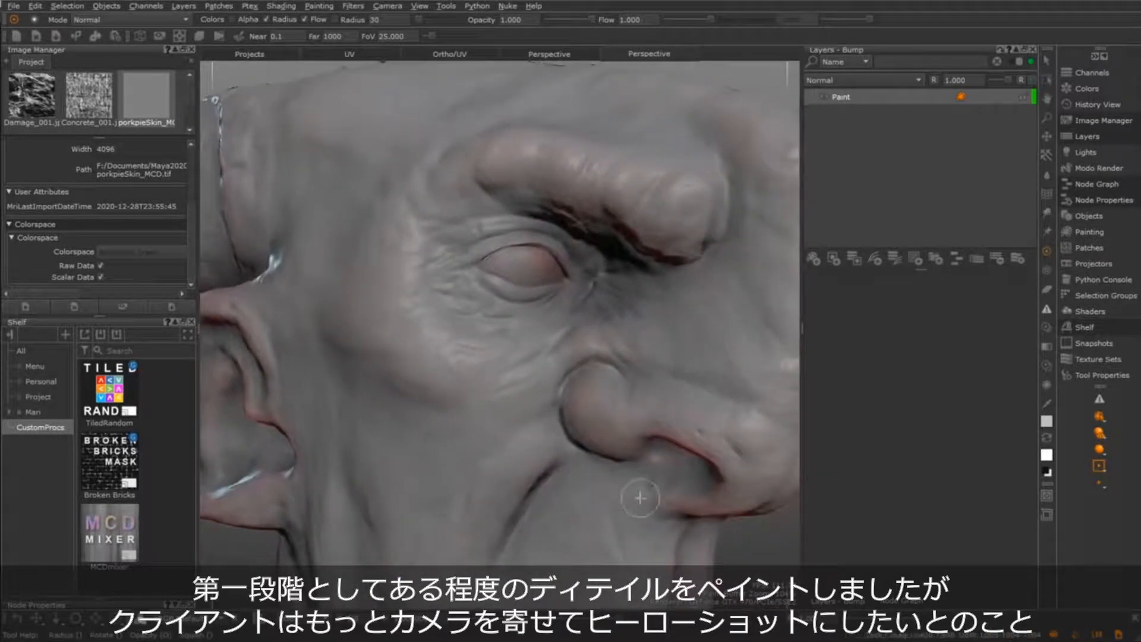
pyautogui.keyDown('alt'); pyautogui.moveTo(642, 497); pyautogui.dragTo(595, 416, button='middle'); pyautogui.keyUp('alt')
pyautogui.moveTo(594, 416)
pyautogui.keyDown('alt'); pyautogui.mouseDown()
pyautogui.moveTo(617, 454)
pyautogui.moveTo(626, 518)
pyautogui.moveTo(660, 479)
pyautogui.mouseUp(); pyautogui.keyUp('alt')
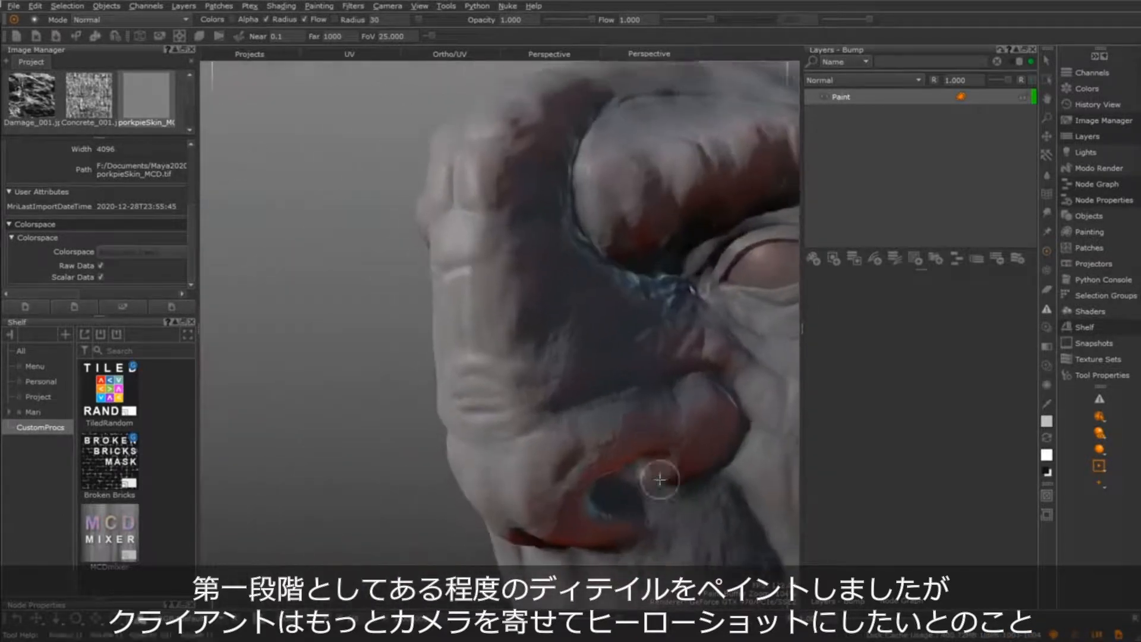
# Examine the creature's nose and brow up close from several angles, and view the whole bust from a distance
pyautogui.keyDown('alt'); pyautogui.moveTo(785, 465); pyautogui.dragTo(565, 482, button='middle'); pyautogui.keyUp('alt')
pyautogui.keyDown('alt'); pyautogui.moveTo(566, 482); pyautogui.dragTo(557, 480, button='right'); pyautogui.keyUp('alt')
pyautogui.keyDown('alt'); pyautogui.moveTo(556, 480); pyautogui.dragTo(645, 474); pyautogui.keyUp('alt')
pyautogui.keyDown('alt'); pyautogui.moveTo(505, 469); pyautogui.dragTo(565, 463, button='right'); pyautogui.keyUp('alt')
pyautogui.keyDown('alt'); pyautogui.moveTo(565, 464); pyautogui.dragTo(554, 463); pyautogui.keyUp('alt')
pyautogui.keyDown('alt'); pyautogui.moveTo(648, 490); pyautogui.dragTo(527, 434, button='right'); pyautogui.keyUp('alt')
pyautogui.keyDown('alt'); pyautogui.moveTo(508, 504); pyautogui.dragTo(499, 450, button='middle'); pyautogui.keyUp('alt')
pyautogui.moveTo(499, 450)
pyautogui.keyDown('alt'); pyautogui.mouseDown()
pyautogui.moveTo(462, 442)
pyautogui.moveTo(508, 438)
pyautogui.mouseUp(); pyautogui.keyUp('alt')
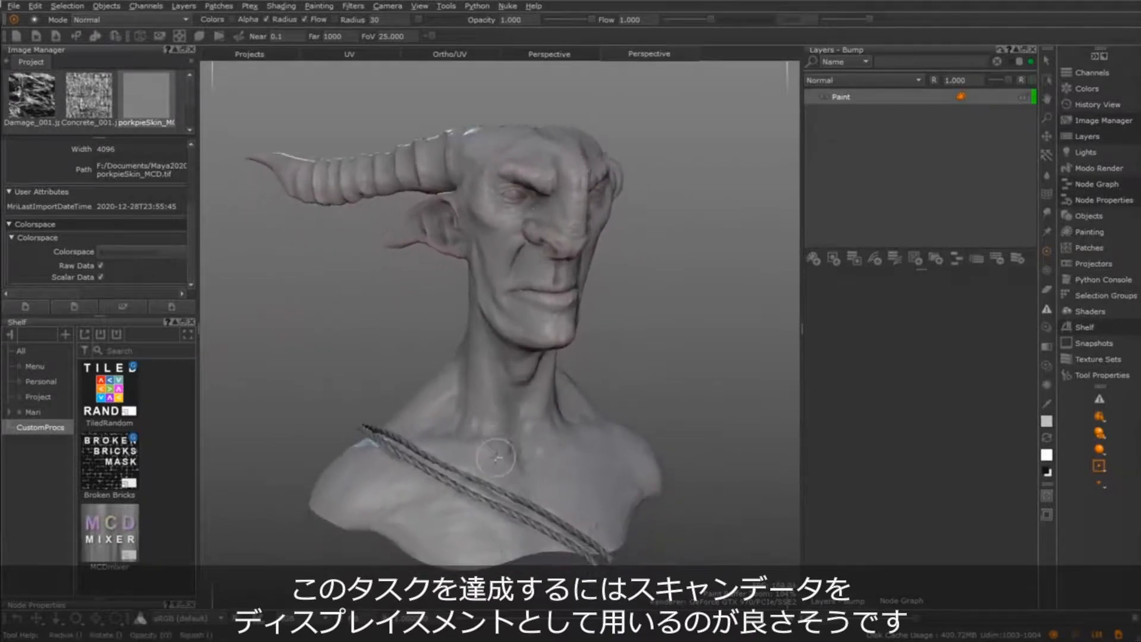
# Open the porkpieSkin_MCD displacement map in an enlarged image viewer and disable its Scalar Data option
pyautogui.doubleClick(159, 109)
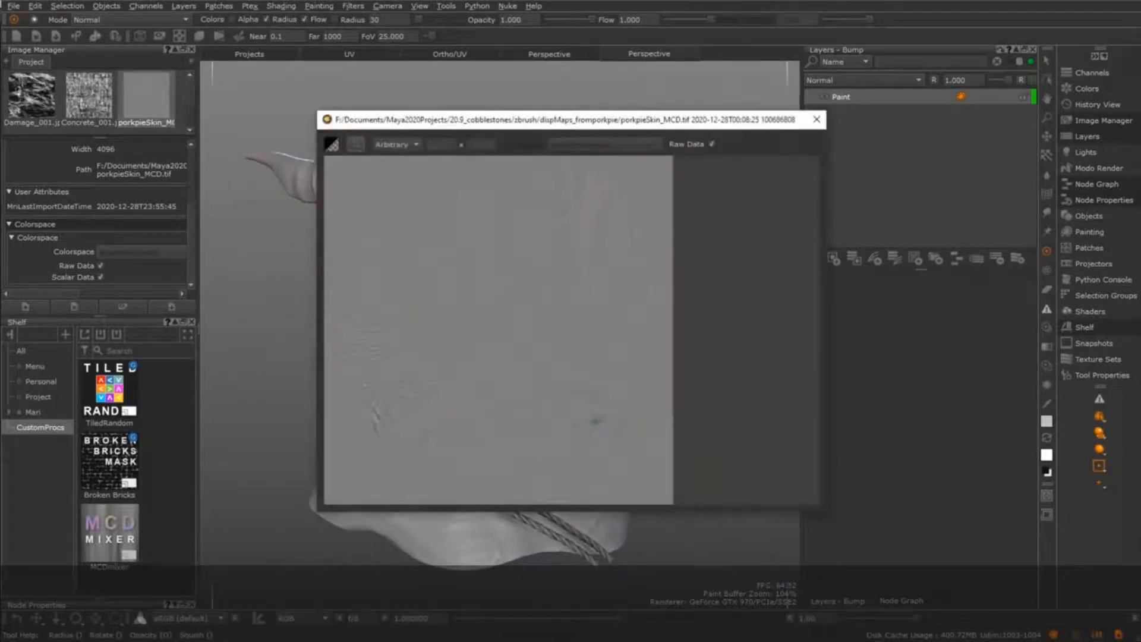
pyautogui.moveTo(302, 103); pyautogui.dragTo(186, 31)
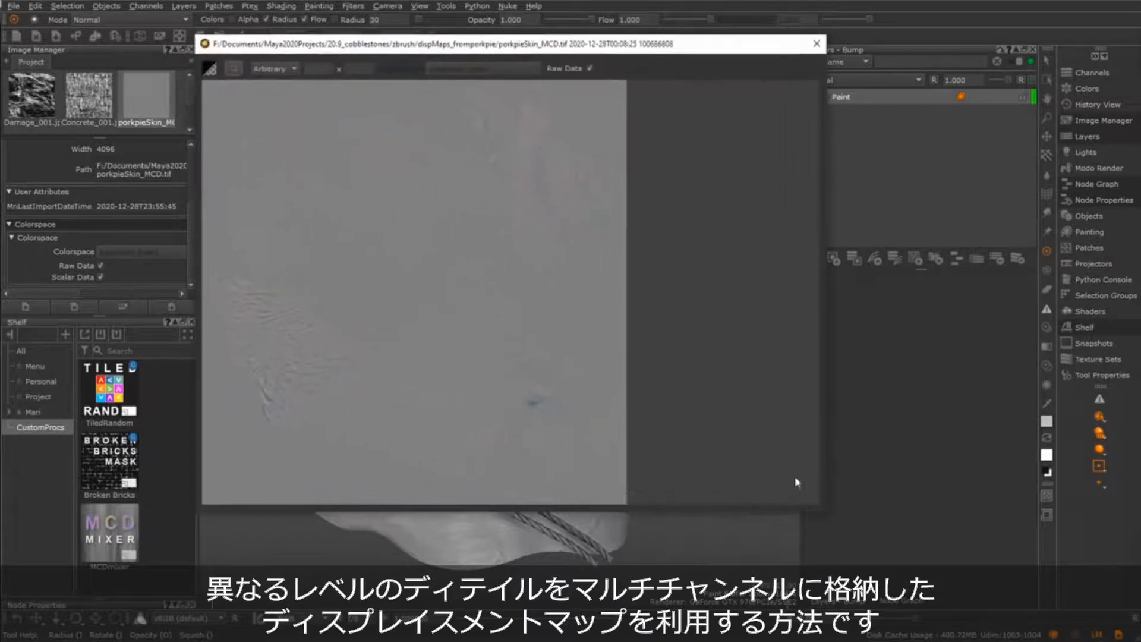
pyautogui.moveTo(827, 515); pyautogui.dragTo(824, 600)
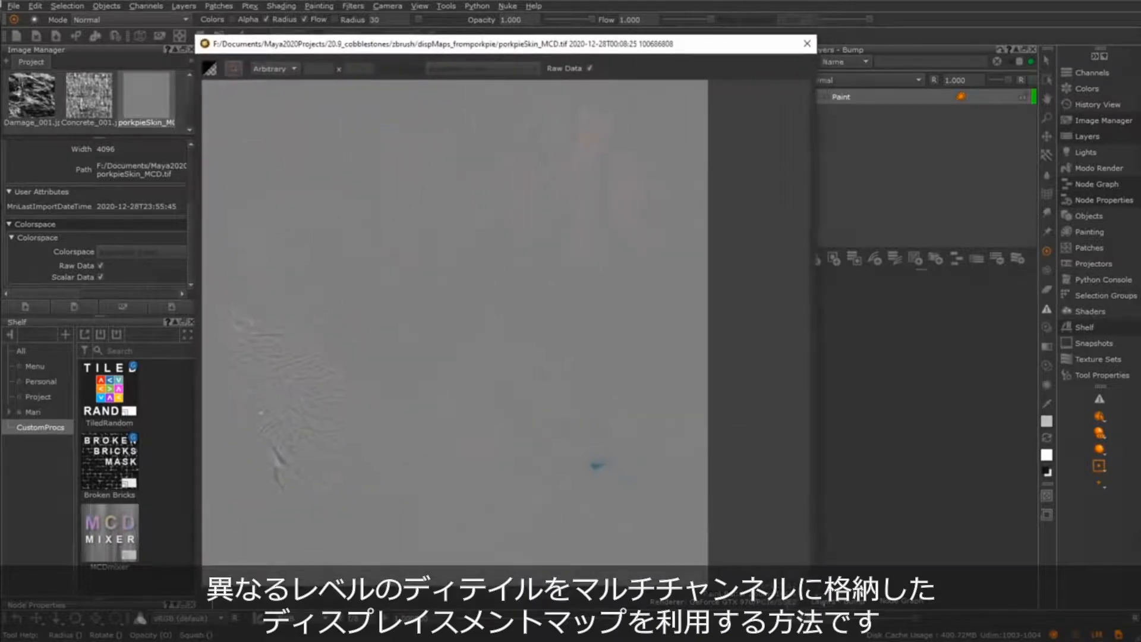
pyautogui.click(100, 276)
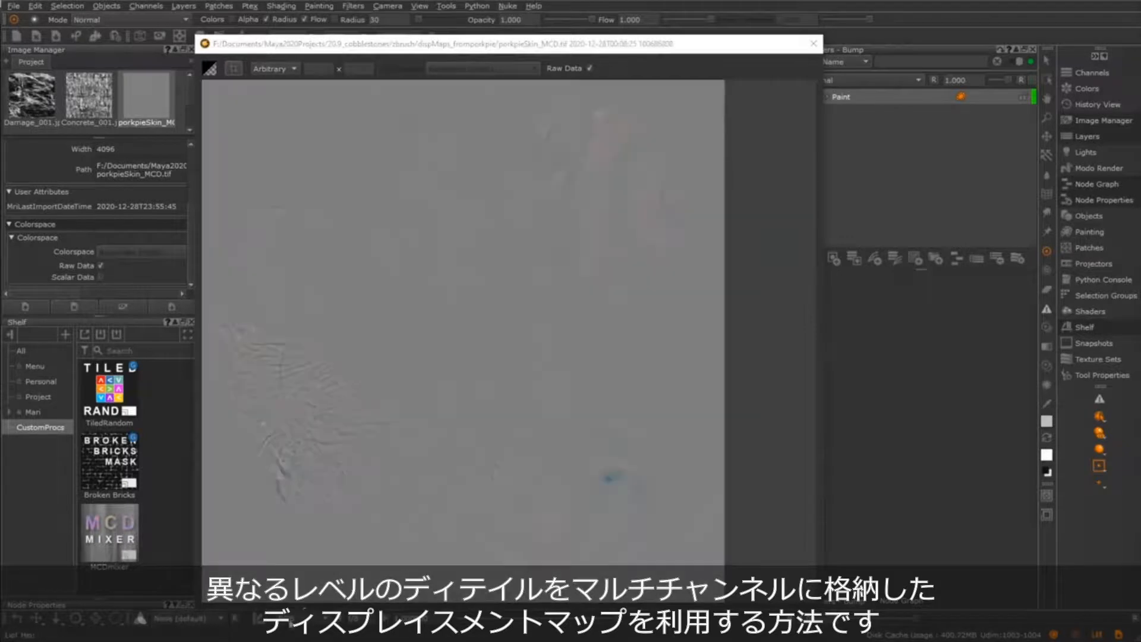
# View the map with the color transform set to None, inspecting its R channel followed by its G channel
pyautogui.click(299, 619)
pyautogui.click(298, 621)
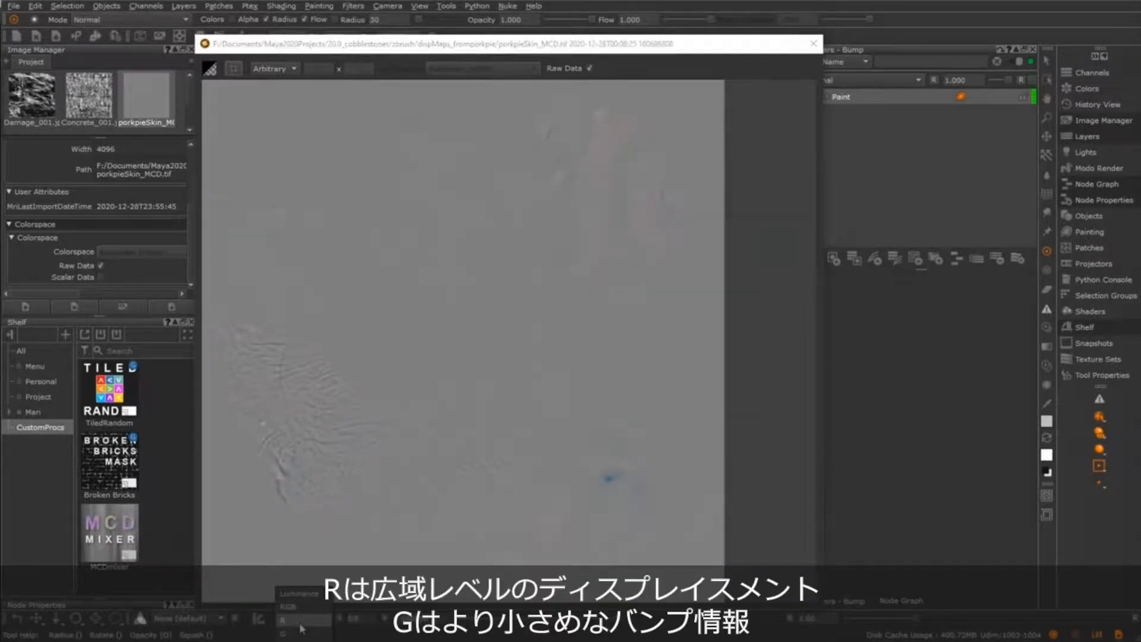
pyautogui.keyDown('alt'); pyautogui.moveTo(442, 415); pyautogui.dragTo(450, 441, button='middle'); pyautogui.keyUp('alt')
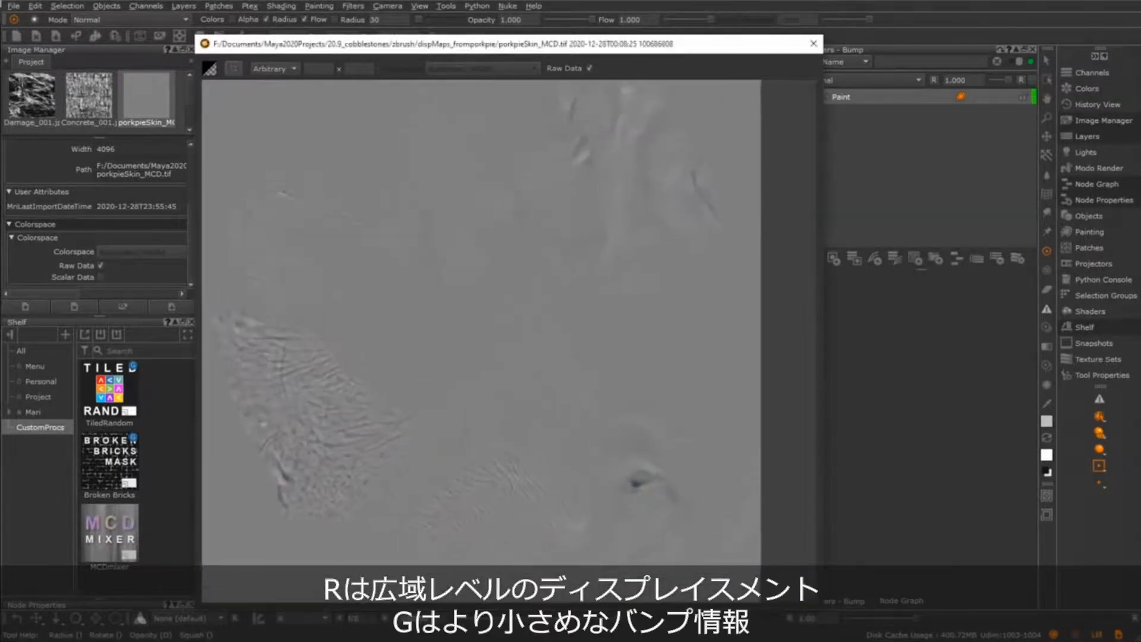
pyautogui.click(308, 619)
pyautogui.click(307, 630)
pyautogui.keyDown('alt'); pyautogui.moveTo(419, 477); pyautogui.dragTo(423, 487, button='middle'); pyautogui.keyUp('alt')
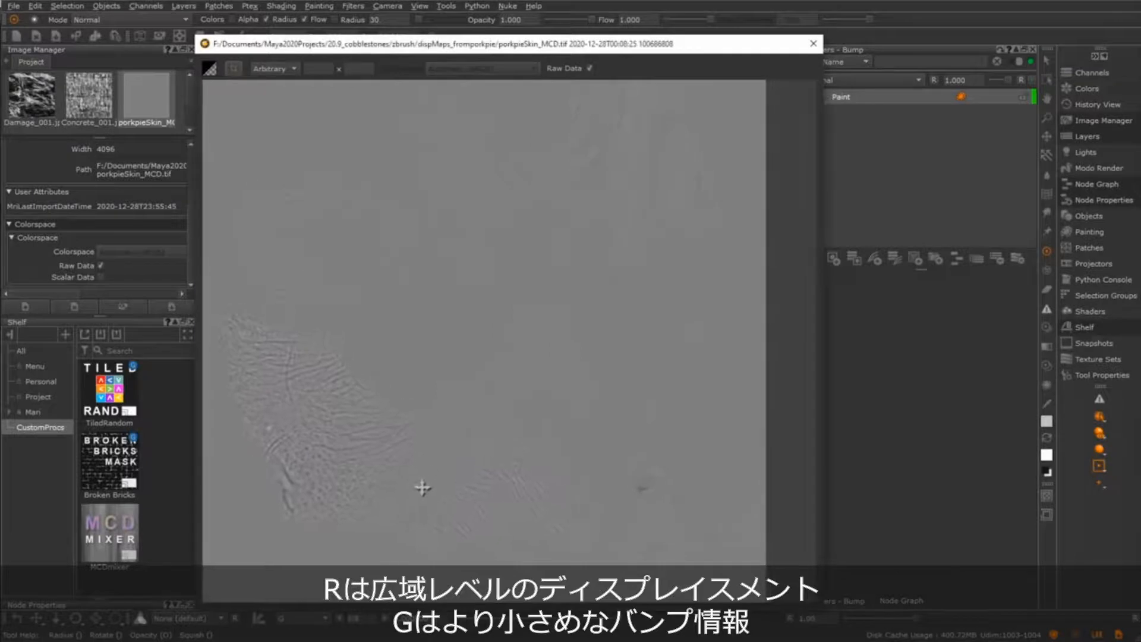
# Isolate the map's B channel and examine its fine surface detail at closer range
pyautogui.click(313, 618)
pyautogui.click(302, 636)
pyautogui.keyDown('alt'); pyautogui.moveTo(383, 471); pyautogui.dragTo(423, 464, button='right'); pyautogui.keyUp('alt')
pyautogui.keyDown('alt'); pyautogui.moveTo(444, 408); pyautogui.dragTo(466, 442, button='middle'); pyautogui.keyUp('alt')
pyautogui.moveTo(425, 432)
pyautogui.keyDown('alt'); pyautogui.mouseDown(button='right')
pyautogui.moveTo(385, 404)
pyautogui.moveTo(440, 415)
pyautogui.mouseUp(button='right'); pyautogui.keyUp('alt')
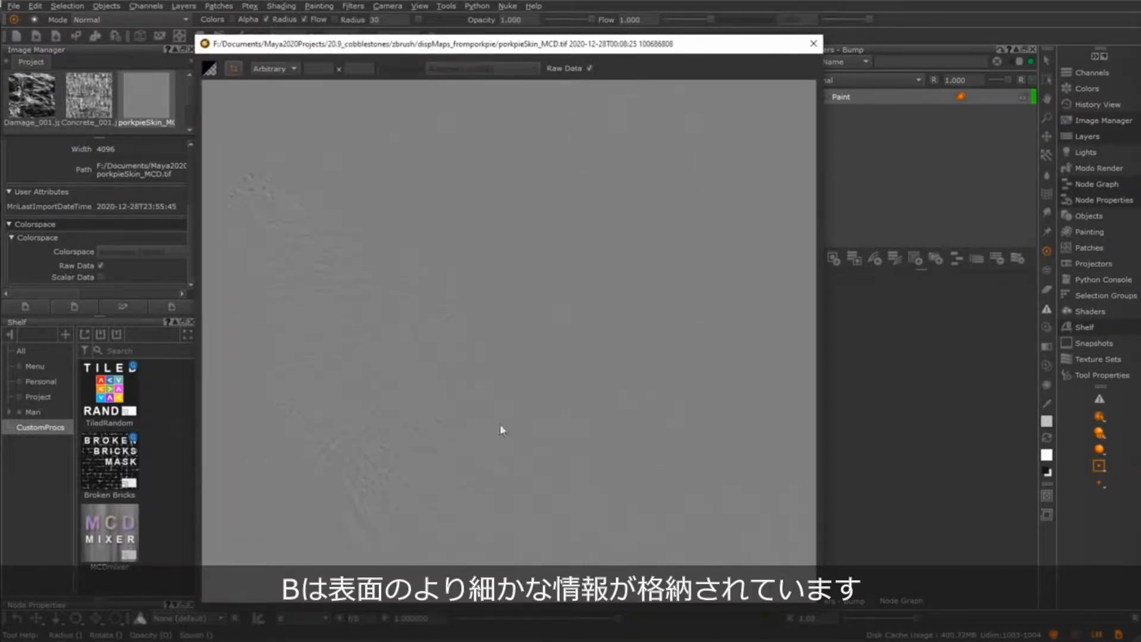
pyautogui.keyDown('alt'); pyautogui.moveTo(575, 436); pyautogui.dragTo(512, 416, button='right'); pyautogui.keyUp('alt')
pyautogui.keyDown('alt'); pyautogui.moveTo(512, 416); pyautogui.dragTo(464, 432, button='middle'); pyautogui.keyUp('alt')
pyautogui.keyDown('alt'); pyautogui.moveTo(464, 433); pyautogui.dragTo(489, 449, button='right'); pyautogui.keyUp('alt')
# Restore the RGB display and the sRGB color transform, and close the image viewer
pyautogui.click(313, 619)
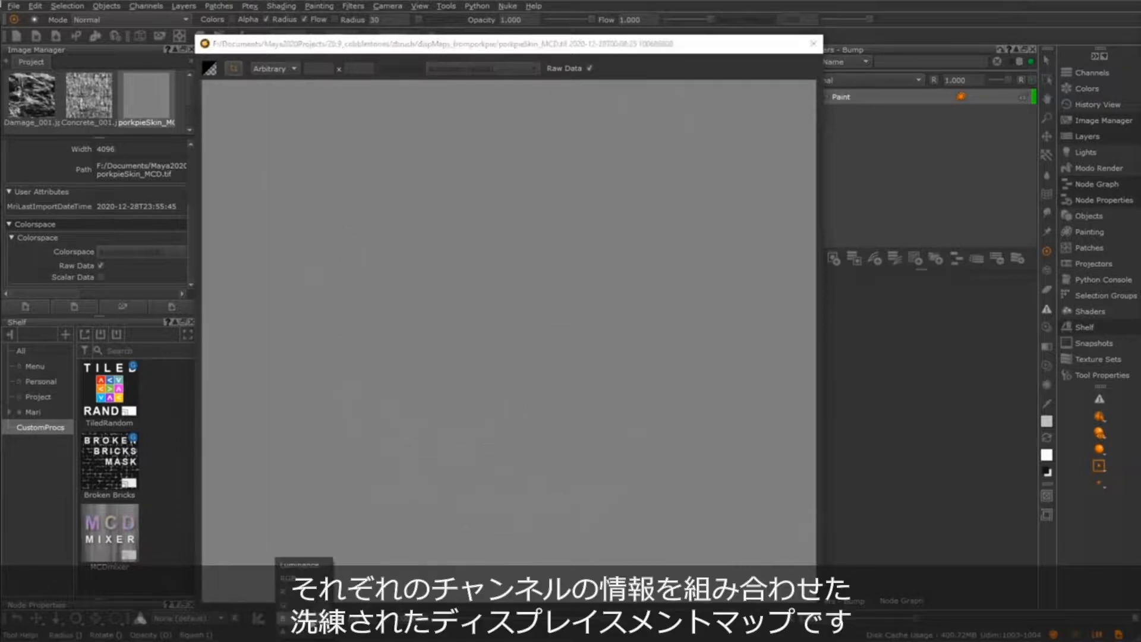
pyautogui.click(289, 581)
pyautogui.keyDown('alt'); pyautogui.moveTo(628, 407); pyautogui.dragTo(612, 399, button='right'); pyautogui.keyUp('alt')
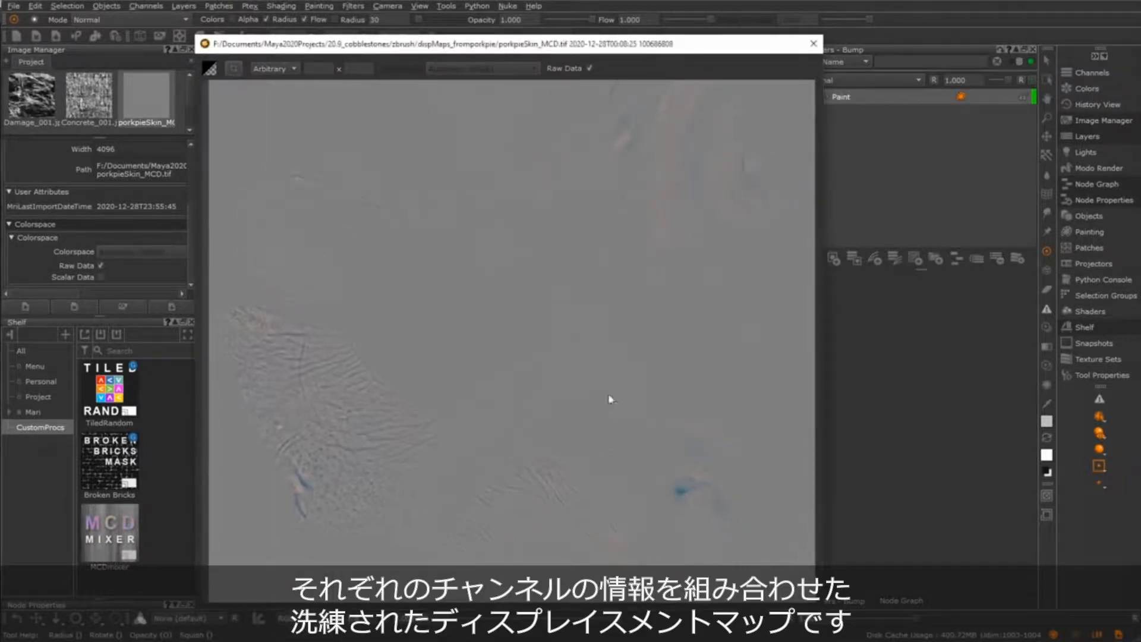
pyautogui.click(208, 619)
pyautogui.click(209, 610)
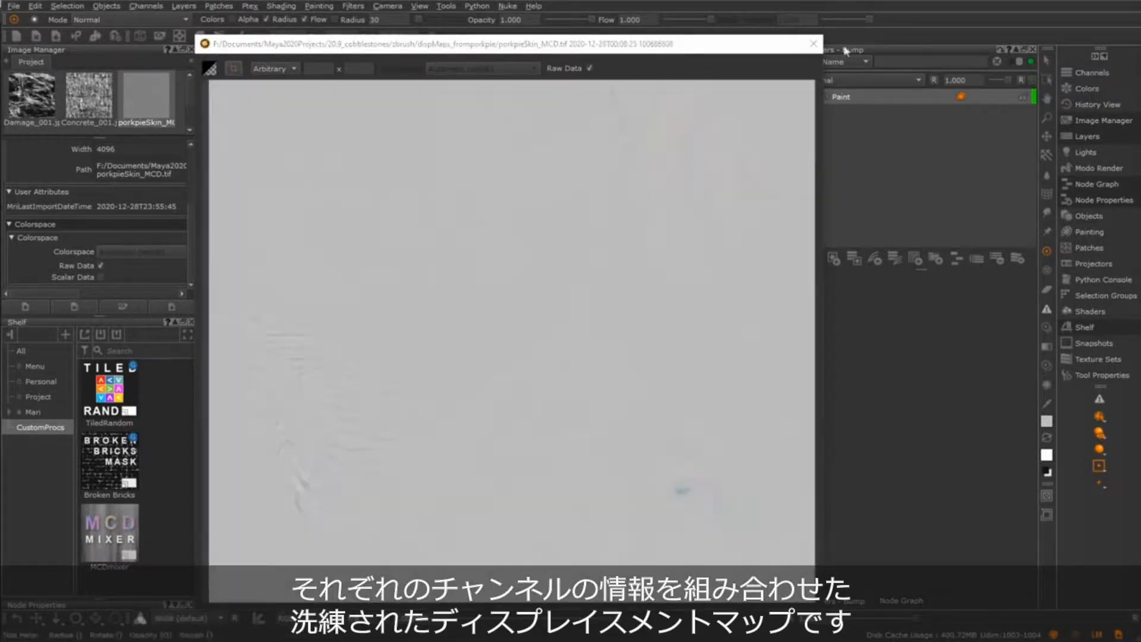
pyautogui.click(814, 44)
# Turn the bust to its side and paint the porkpieSkin_MCD map through onto the cheek on the Paint layer
pyautogui.keyDown('alt'); pyautogui.moveTo(599, 248); pyautogui.dragTo(588, 352); pyautogui.keyUp('alt')
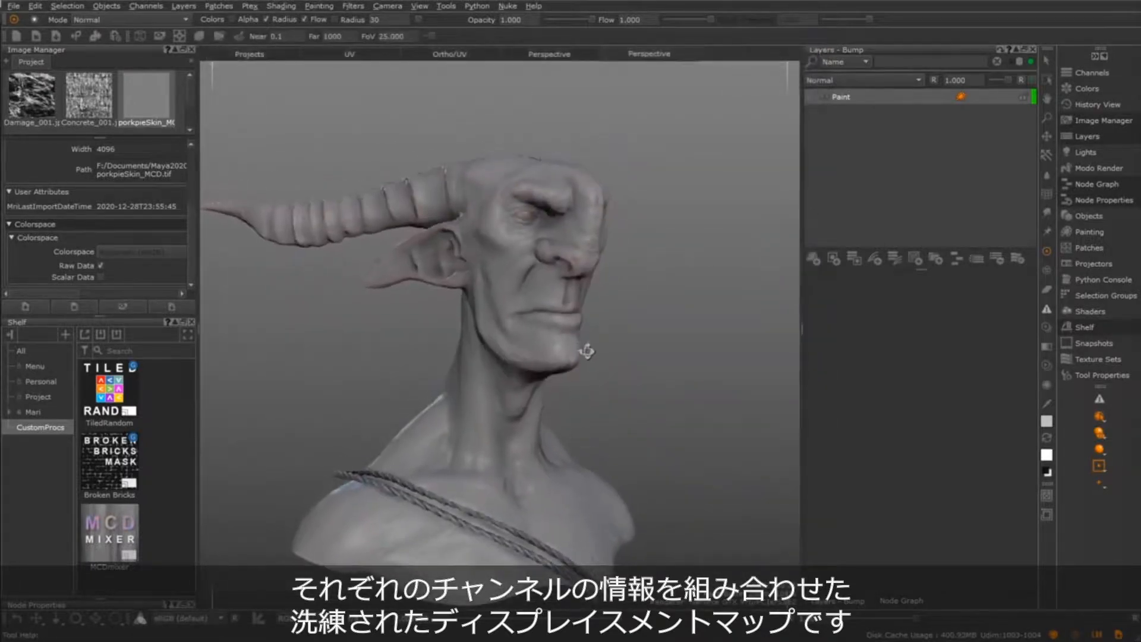
pyautogui.keyDown('alt'); pyautogui.moveTo(601, 484); pyautogui.dragTo(558, 477); pyautogui.keyUp('alt')
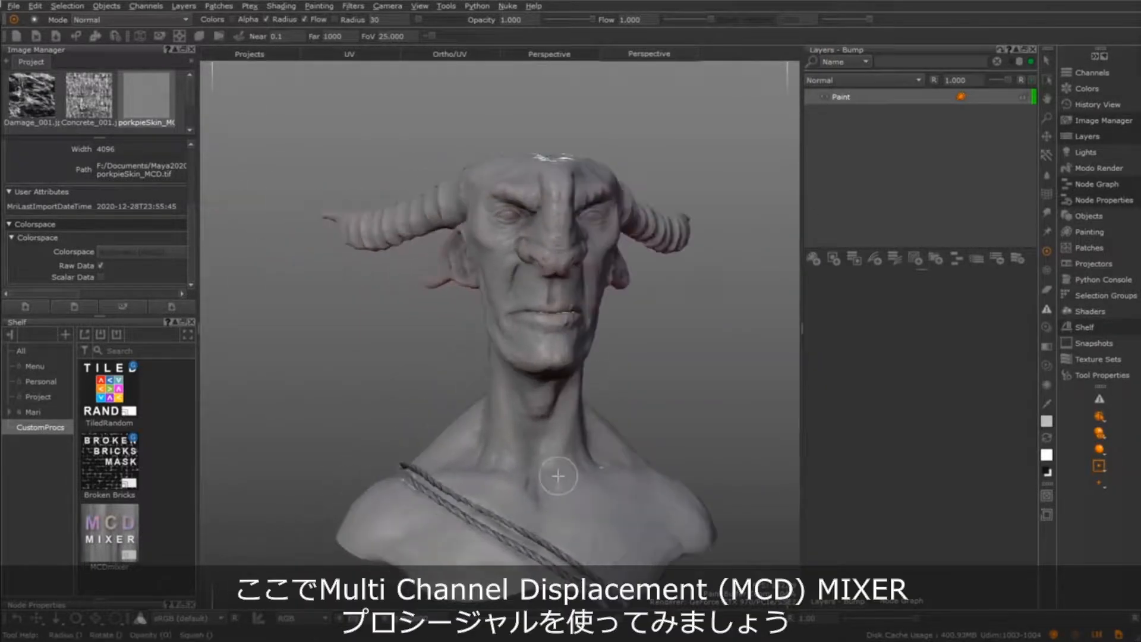
pyautogui.moveTo(98, 535)
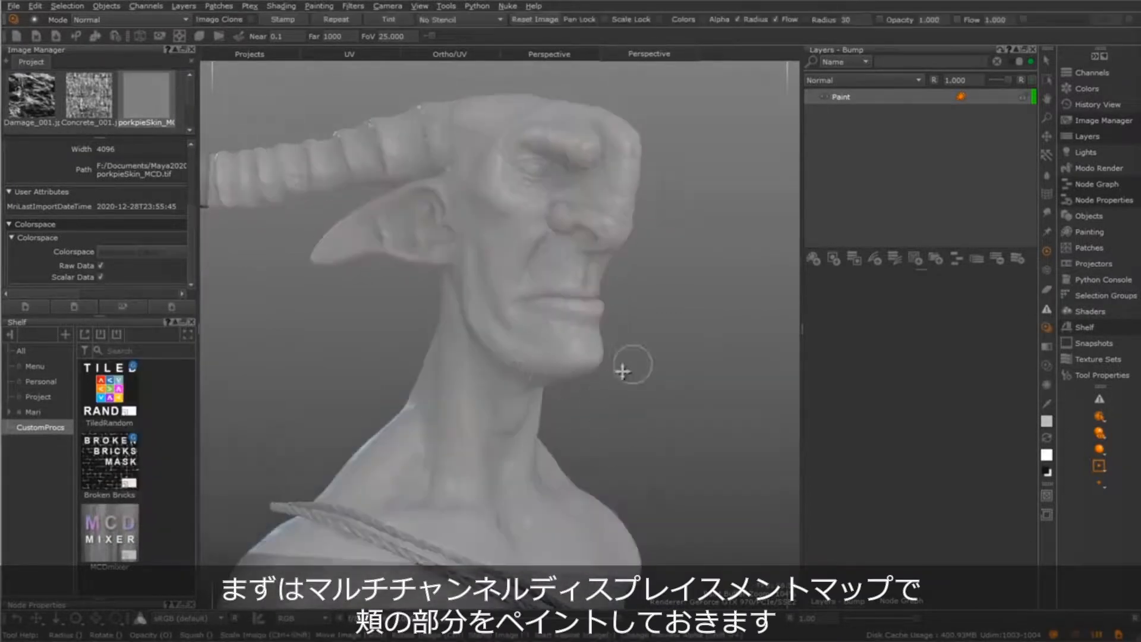
pyautogui.keyDown('alt'); pyautogui.moveTo(622, 371); pyautogui.dragTo(624, 392, button='right'); pyautogui.keyUp('alt')
pyautogui.keyDown('alt'); pyautogui.moveTo(624, 392); pyautogui.dragTo(620, 449, button='middle'); pyautogui.keyUp('alt')
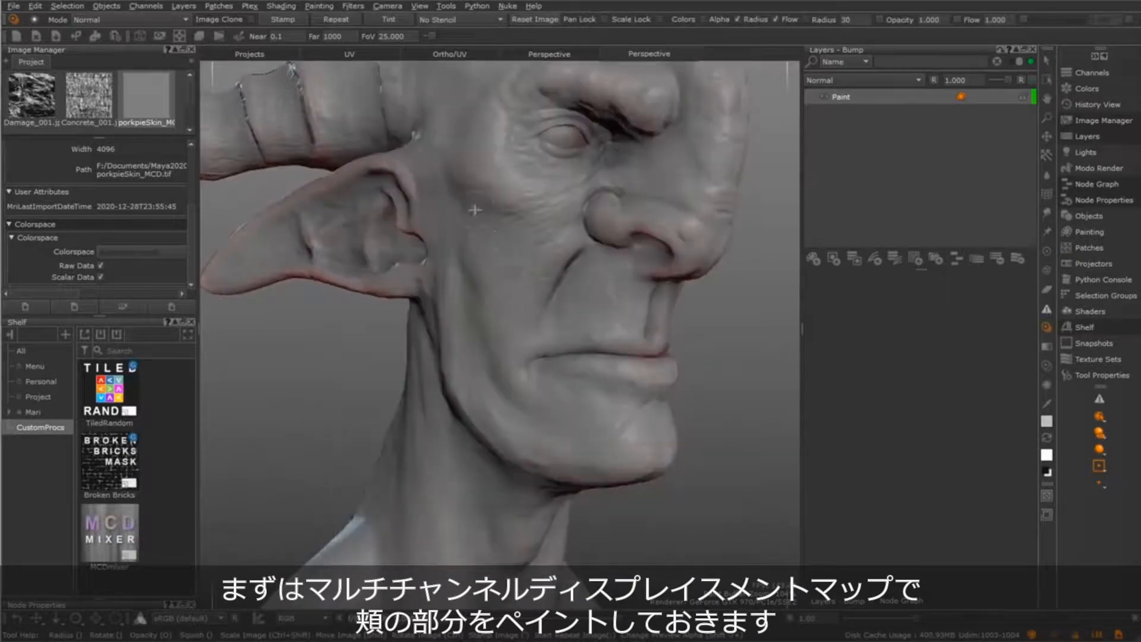
pyautogui.moveTo(475, 210); pyautogui.dragTo(480, 293)
pyautogui.keyDown('alt'); pyautogui.moveTo(589, 355); pyautogui.dragTo(565, 326); pyautogui.keyUp('alt')
pyautogui.keyDown('alt'); pyautogui.moveTo(566, 326); pyautogui.dragTo(583, 374, button='middle'); pyautogui.keyUp('alt')
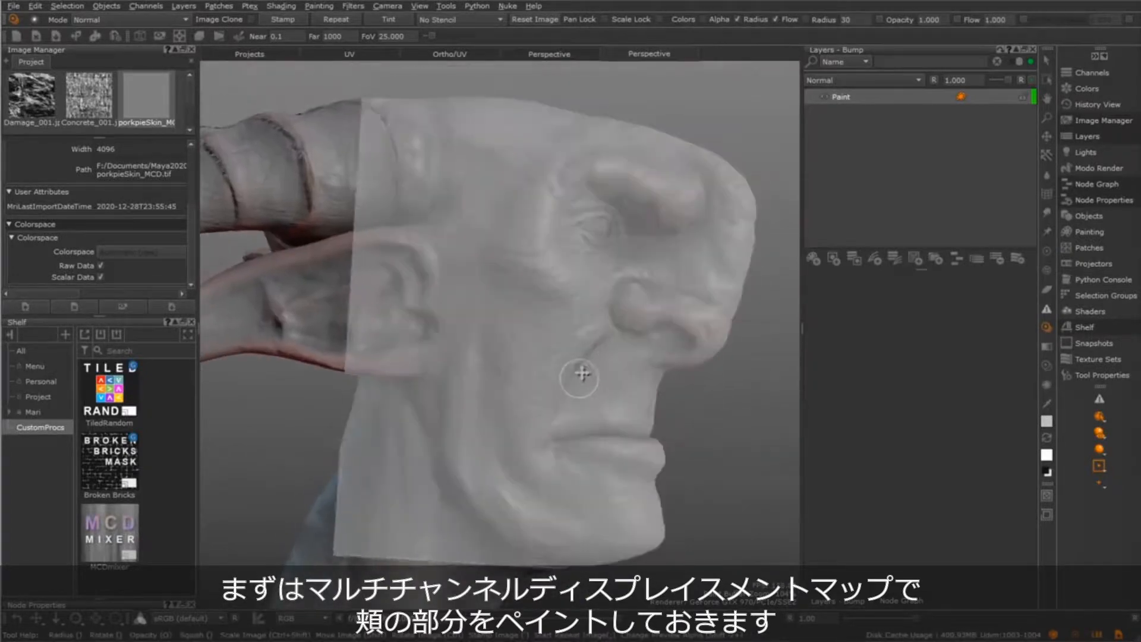
pyautogui.press('b')
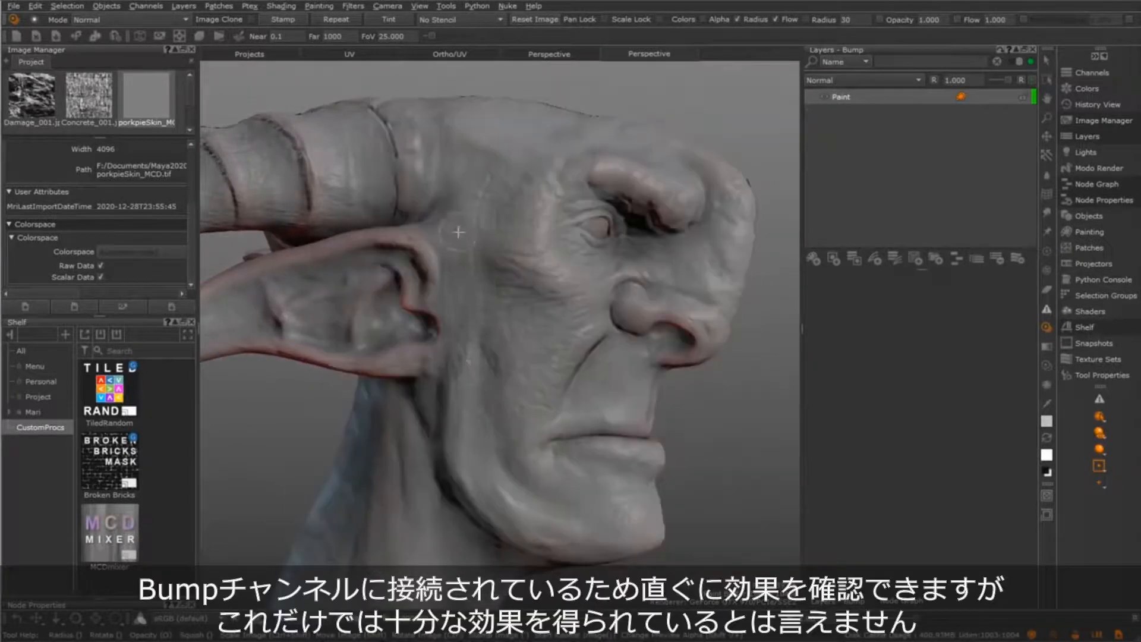
# Extend the projected skin detail over the temple, cheek and upper lip
pyautogui.moveTo(458, 232); pyautogui.dragTo(494, 388)
pyautogui.moveTo(533, 425)
pyautogui.mouseDown()
pyautogui.moveTo(601, 311)
pyautogui.moveTo(576, 296)
pyautogui.moveTo(583, 336)
pyautogui.mouseUp()
pyautogui.keyDown('alt'); pyautogui.moveTo(584, 336); pyautogui.dragTo(596, 417, button='right'); pyautogui.keyUp('alt')
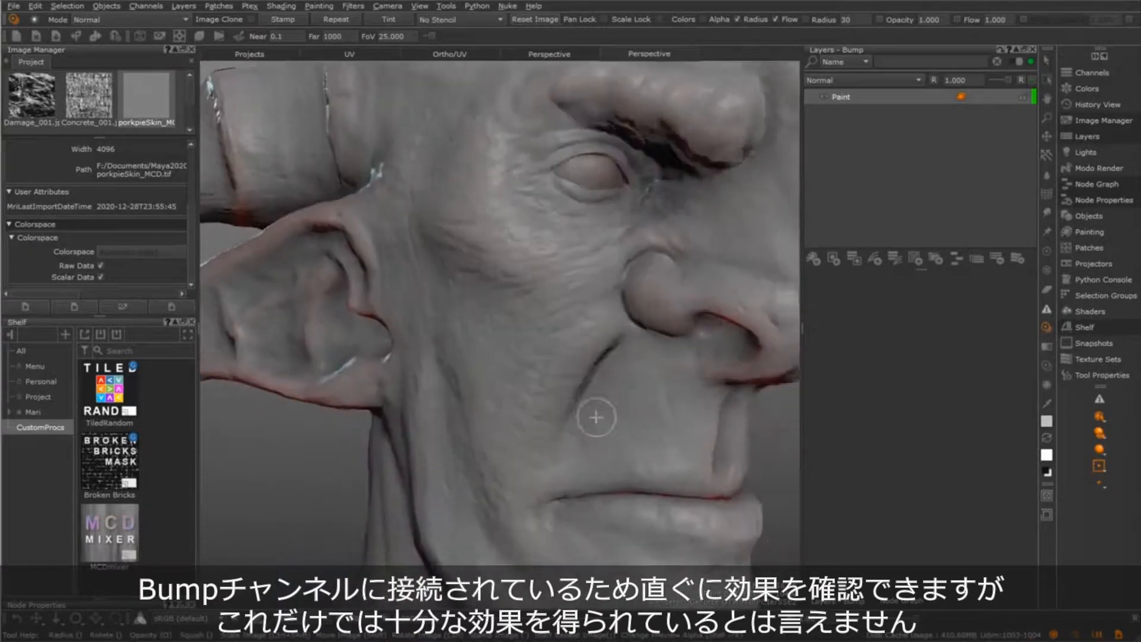
pyautogui.moveTo(596, 418)
pyautogui.keyDown('ctrl'); pyautogui.mouseDown()
pyautogui.moveTo(680, 517)
pyautogui.moveTo(645, 347)
pyautogui.moveTo(668, 377)
pyautogui.moveTo(672, 426)
pyautogui.mouseUp(); pyautogui.keyUp('ctrl')
pyautogui.moveTo(672, 426)
pyautogui.keyDown('shift'); pyautogui.mouseDown()
pyautogui.moveTo(617, 468)
pyautogui.moveTo(604, 442)
pyautogui.moveTo(559, 459)
pyautogui.moveTo(588, 416)
pyautogui.mouseUp(); pyautogui.keyUp('shift')
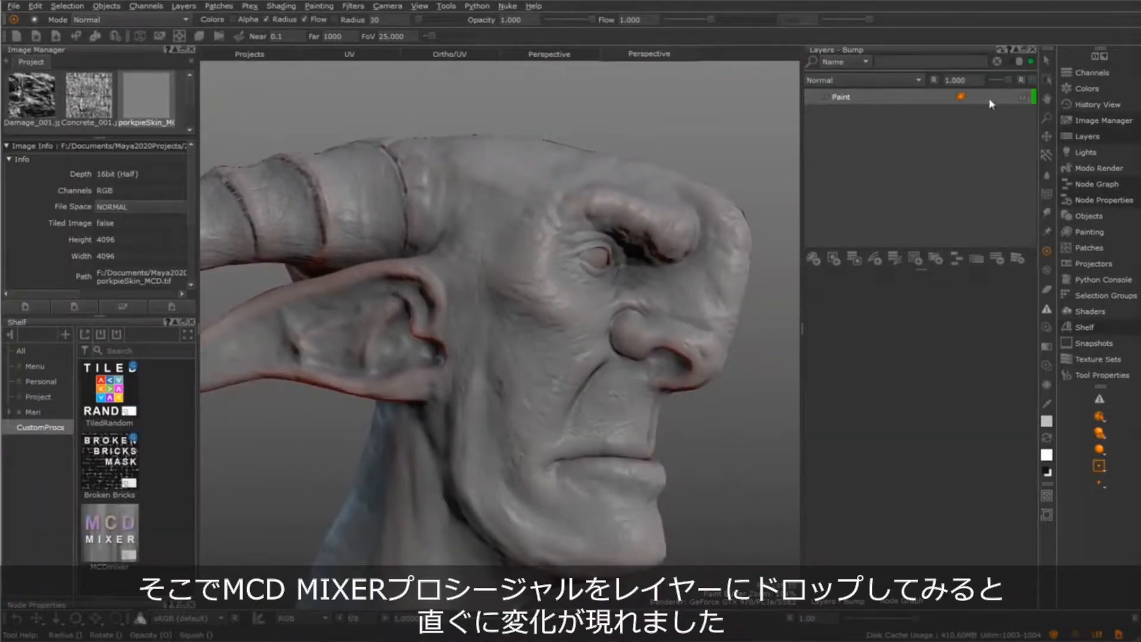
# Add the MCD Mixer procedural from the CustomProcs shelf as a layer above Paint and check the cheek
pyautogui.keyDown('alt'); pyautogui.moveTo(595, 357); pyautogui.dragTo(622, 288, button='right'); pyautogui.keyUp('alt')
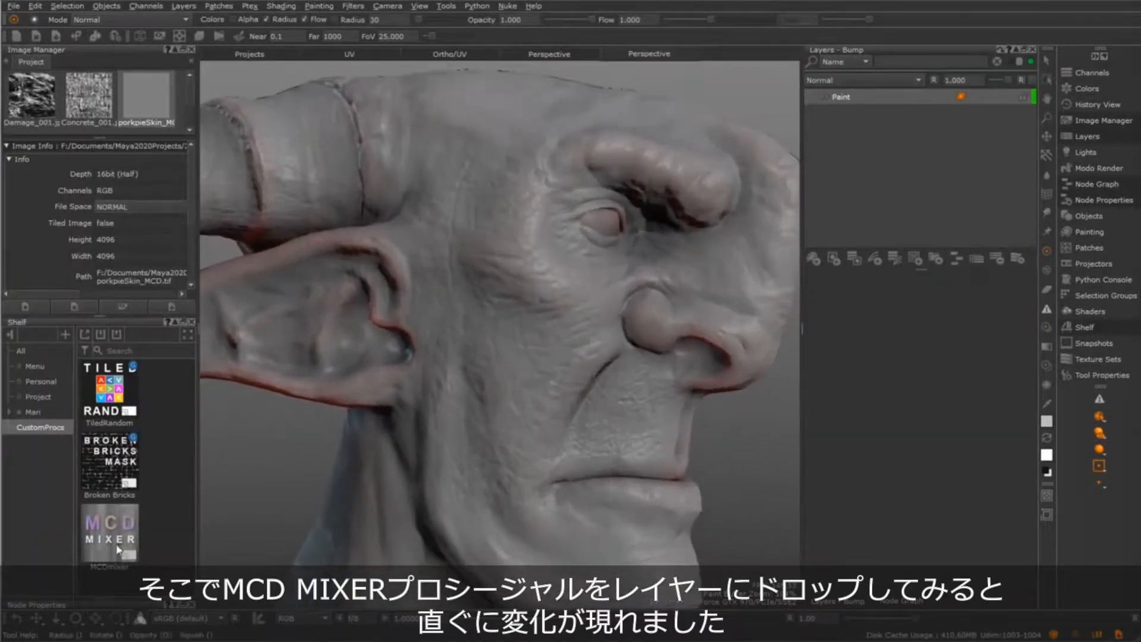
pyautogui.moveTo(117, 549); pyautogui.dragTo(886, 90)
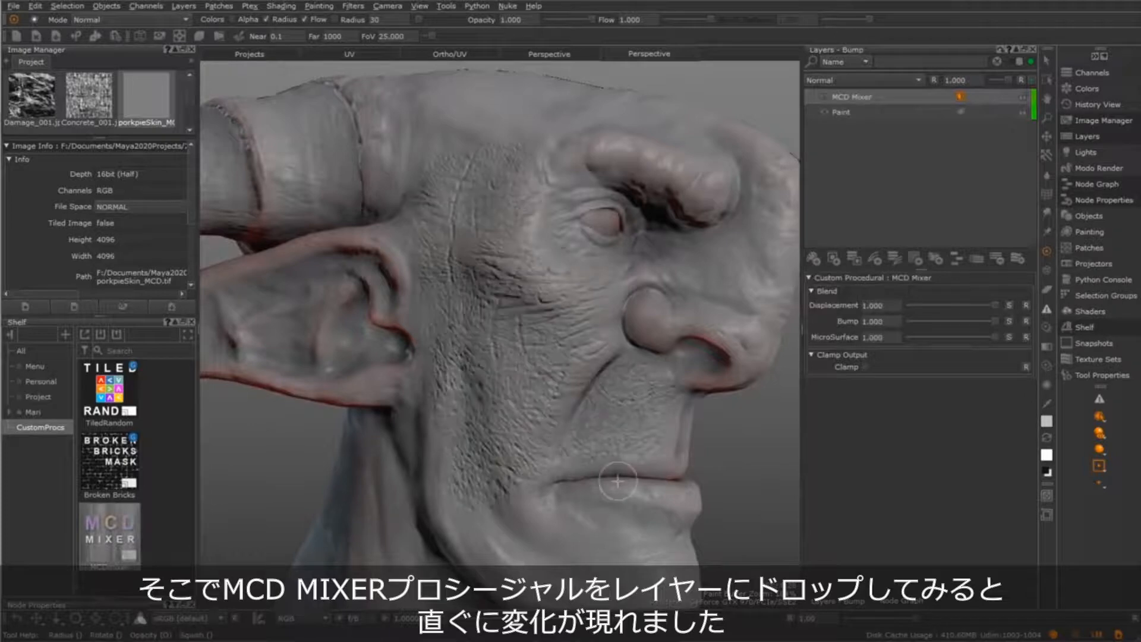
pyautogui.moveTo(681, 516)
pyautogui.keyDown('alt'); pyautogui.mouseDown()
pyautogui.moveTo(668, 487)
pyautogui.moveTo(656, 507)
pyautogui.moveTo(683, 416)
pyautogui.moveTo(732, 457)
pyautogui.mouseUp(); pyautogui.keyUp('alt')
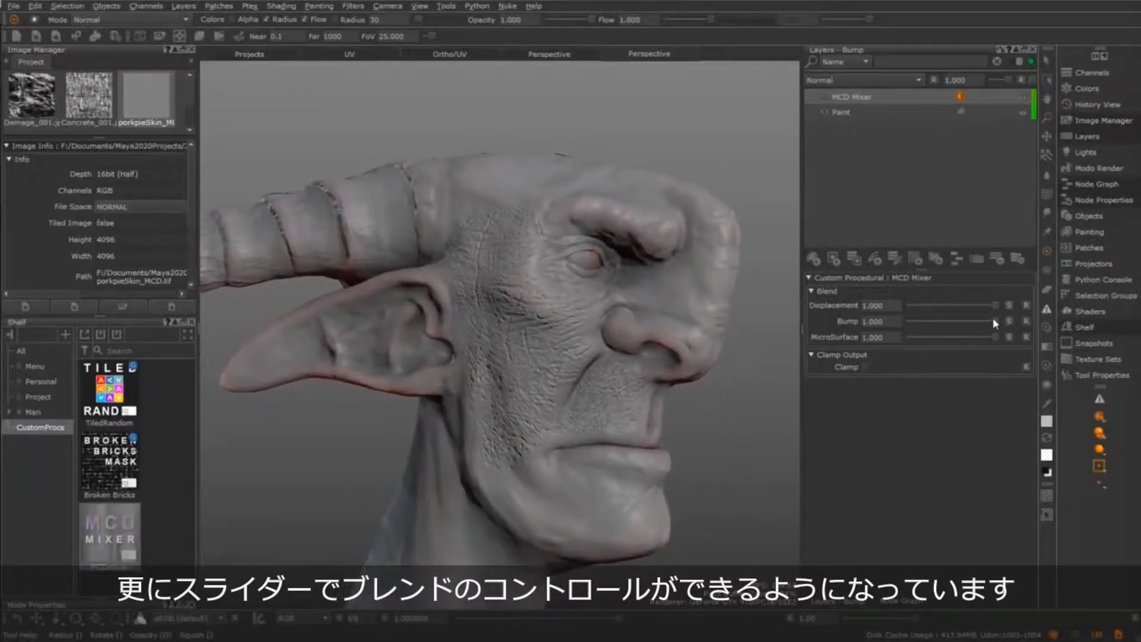
# Reduce the MCD Mixer's MicroSurface blend to 0, and set Displacement to 0.8 and Bump to 0.3
pyautogui.moveTo(945, 325); pyautogui.dragTo(910, 322)
pyautogui.scroll(2, 491, 395)
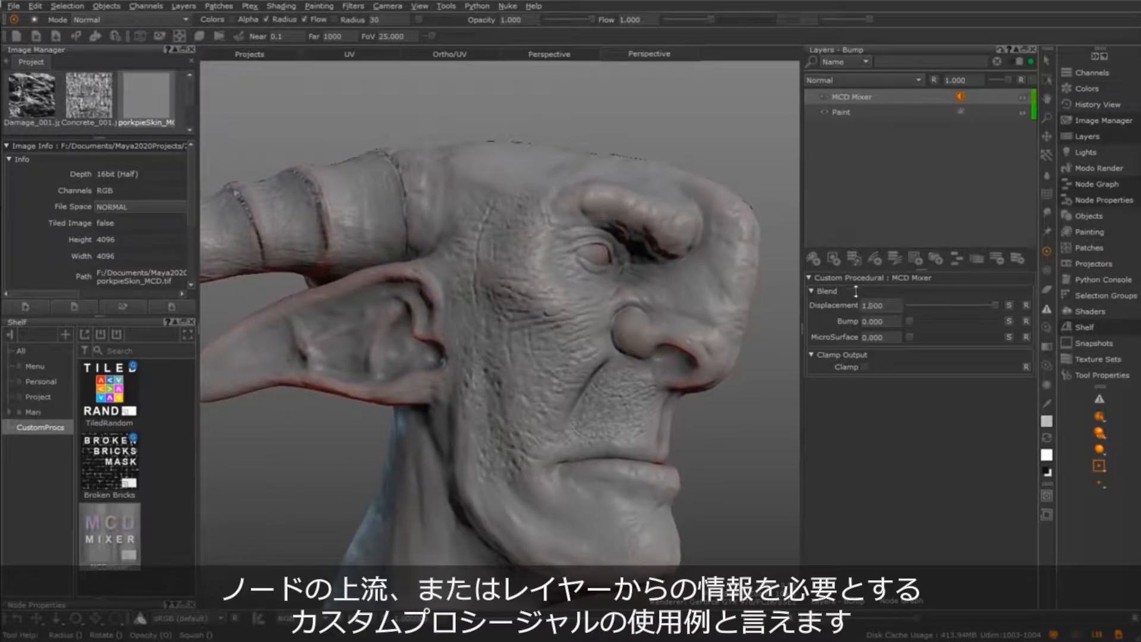
pyautogui.moveTo(856, 291); pyautogui.dragTo(931, 327)
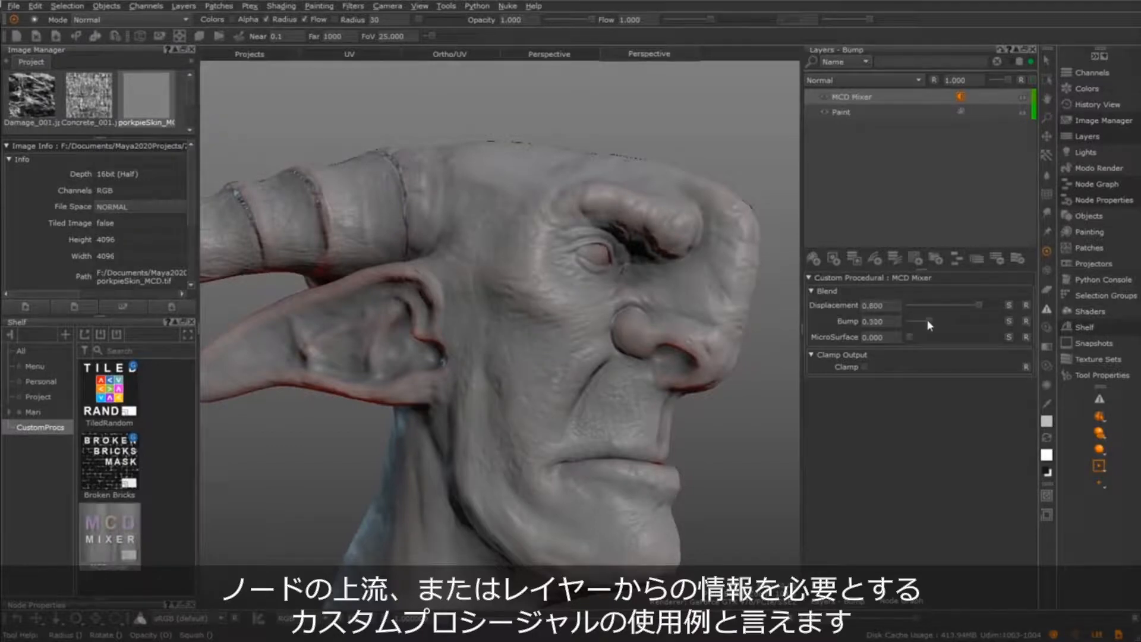
# Lower the Bump blend to 0.21, strengthen MicroSurface and fine-tune both while inspecting the face
pyautogui.keyDown('alt'); pyautogui.moveTo(601, 417); pyautogui.dragTo(637, 393); pyautogui.keyUp('alt')
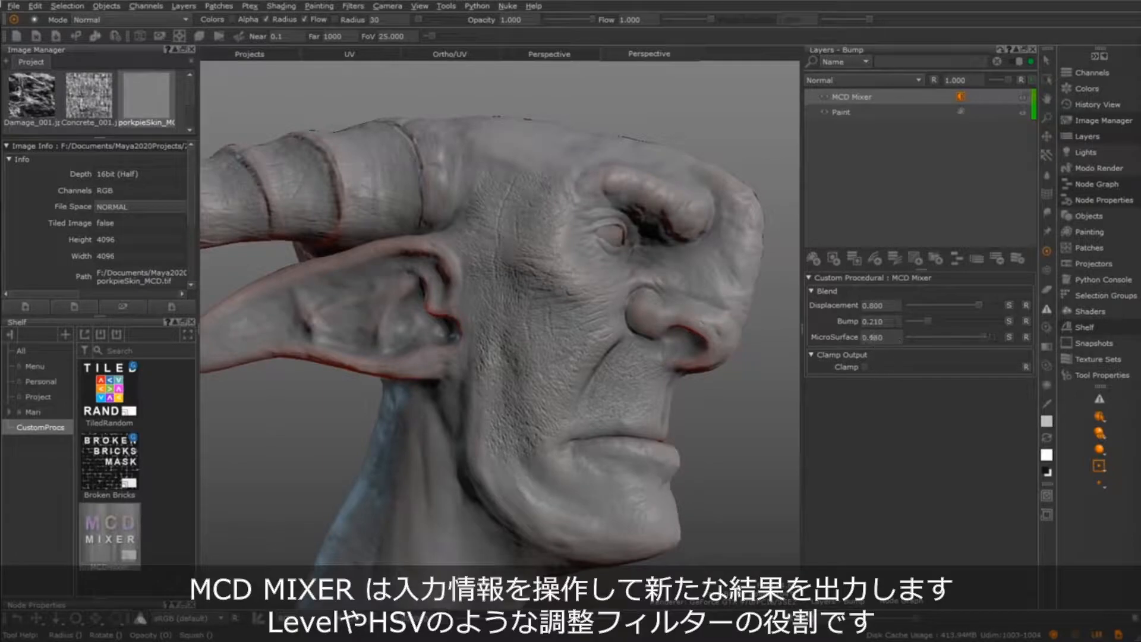
pyautogui.moveTo(873, 338); pyautogui.dragTo(872, 343)
pyautogui.moveTo(870, 322); pyautogui.dragTo(946, 338)
pyautogui.keyDown('alt'); pyautogui.moveTo(603, 411); pyautogui.dragTo(584, 449); pyautogui.keyUp('alt')
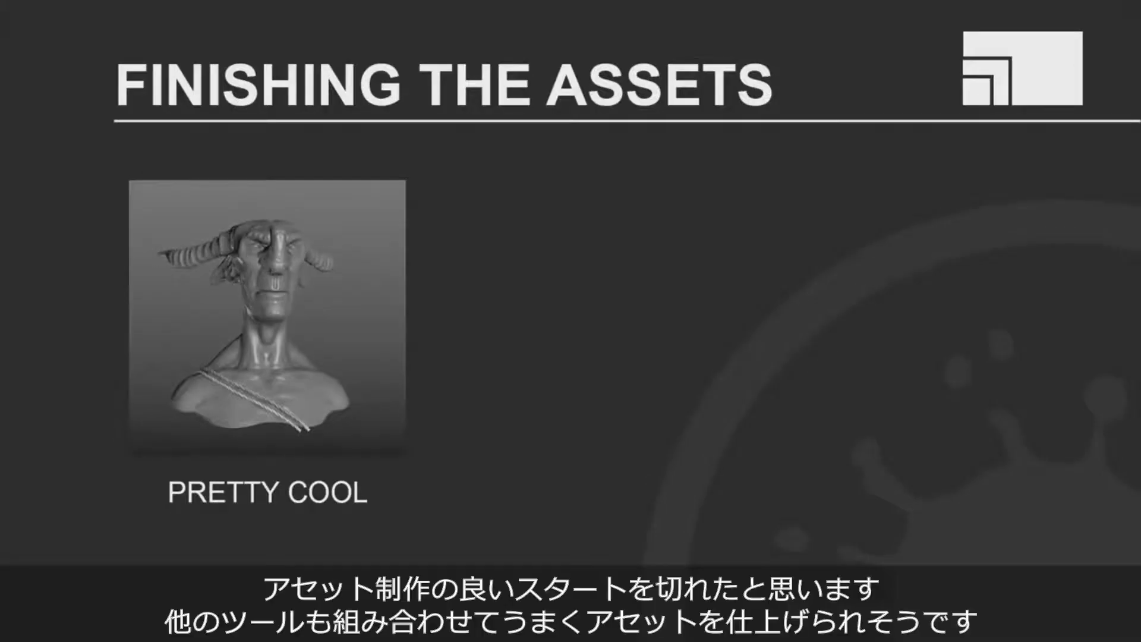